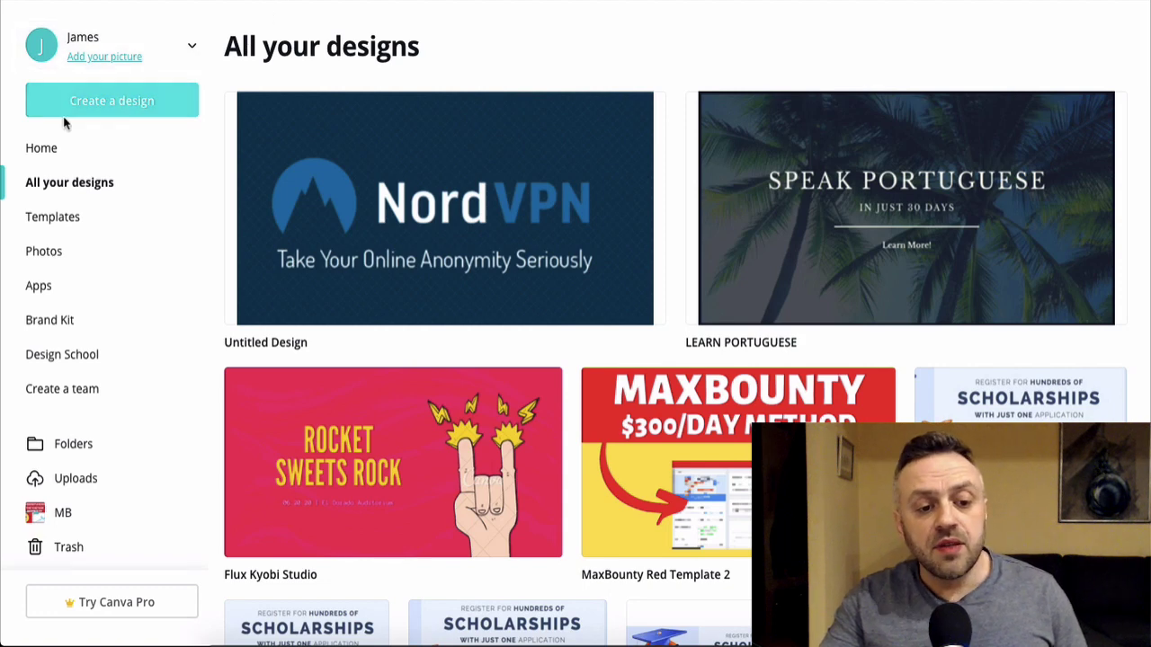
Step: View the suggested types for a new design and browse the Facebook Ad templates
click(126, 108)
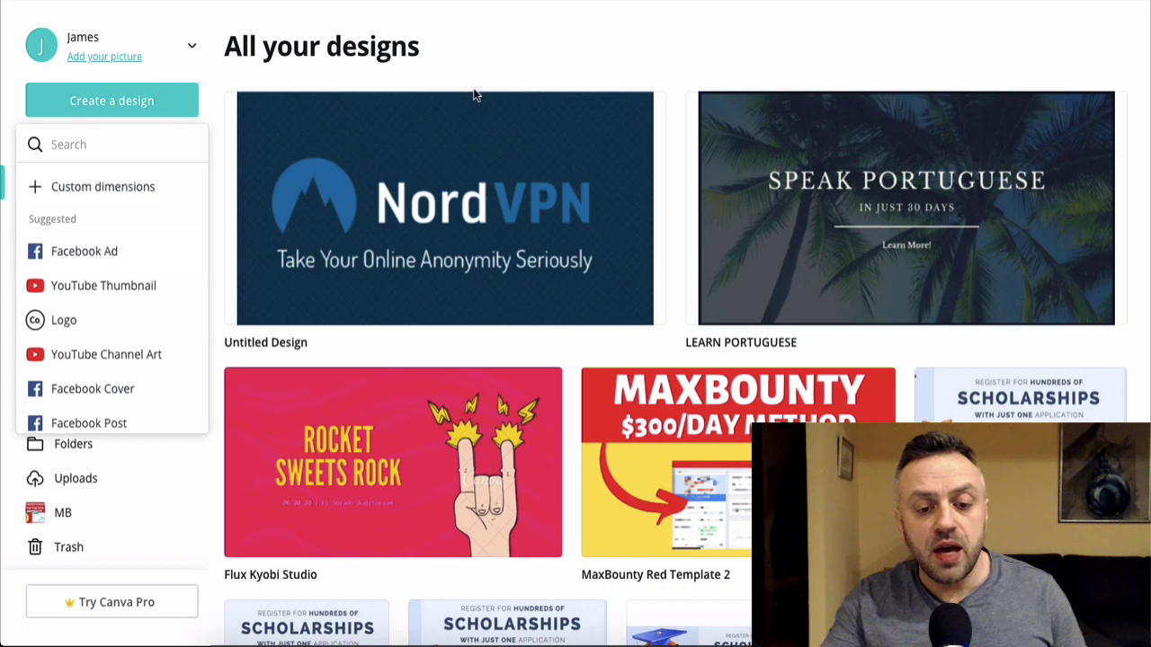
click(570, 44)
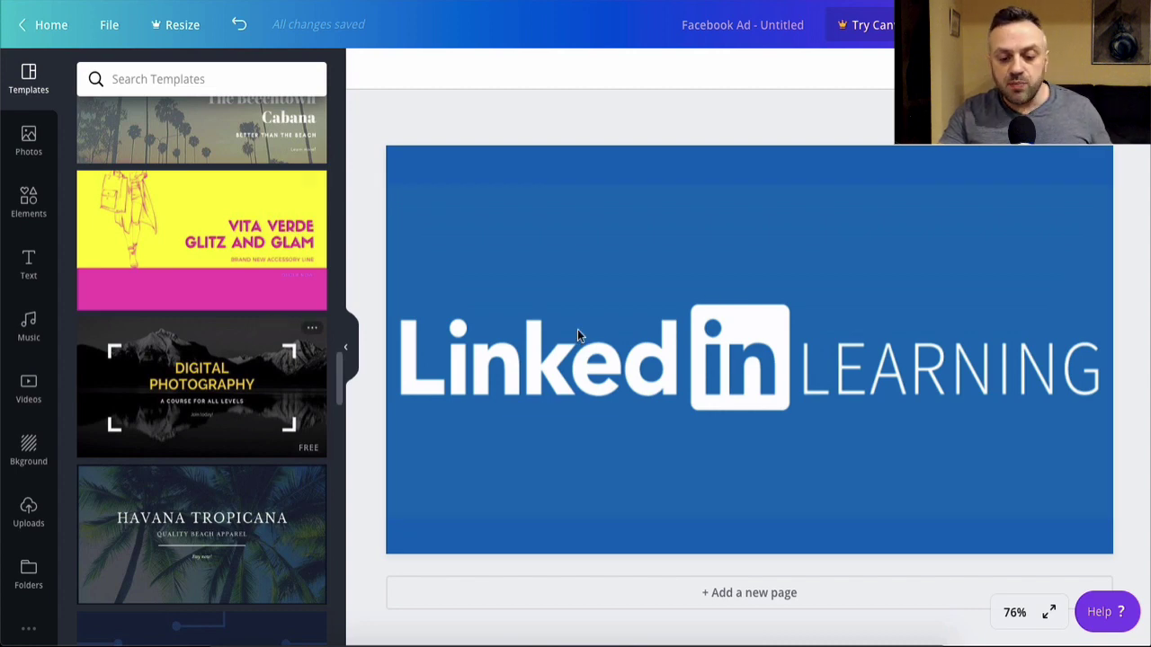
scroll(280, 324, up, 5)
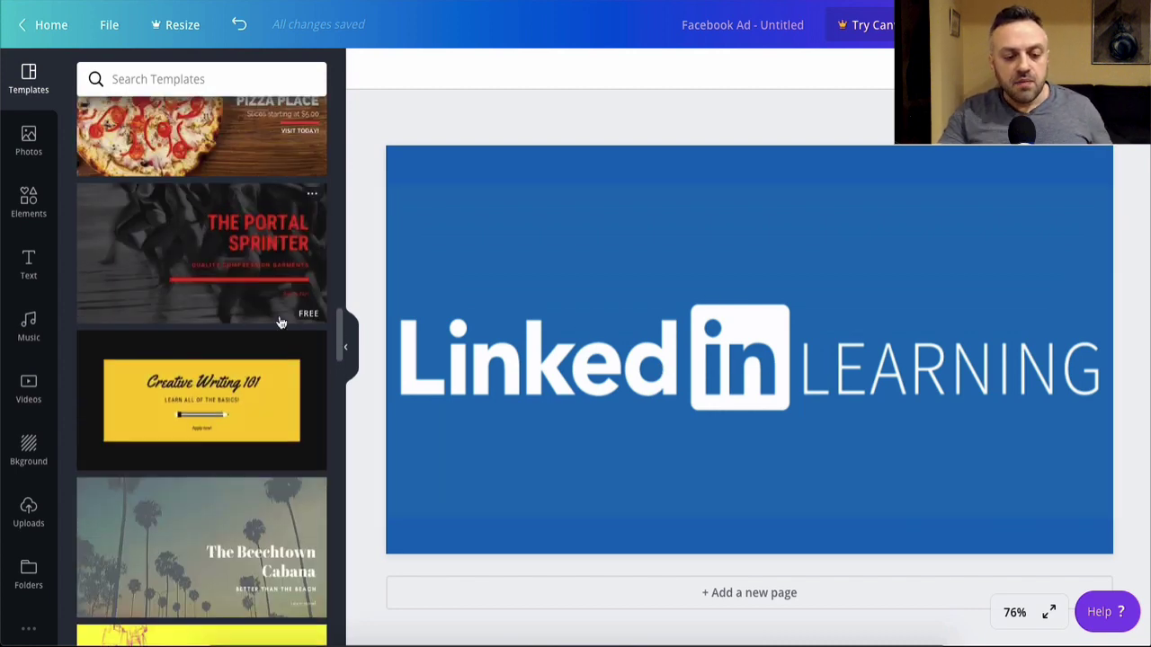
scroll(280, 324, down, 10)
scroll(280, 323, down, 5)
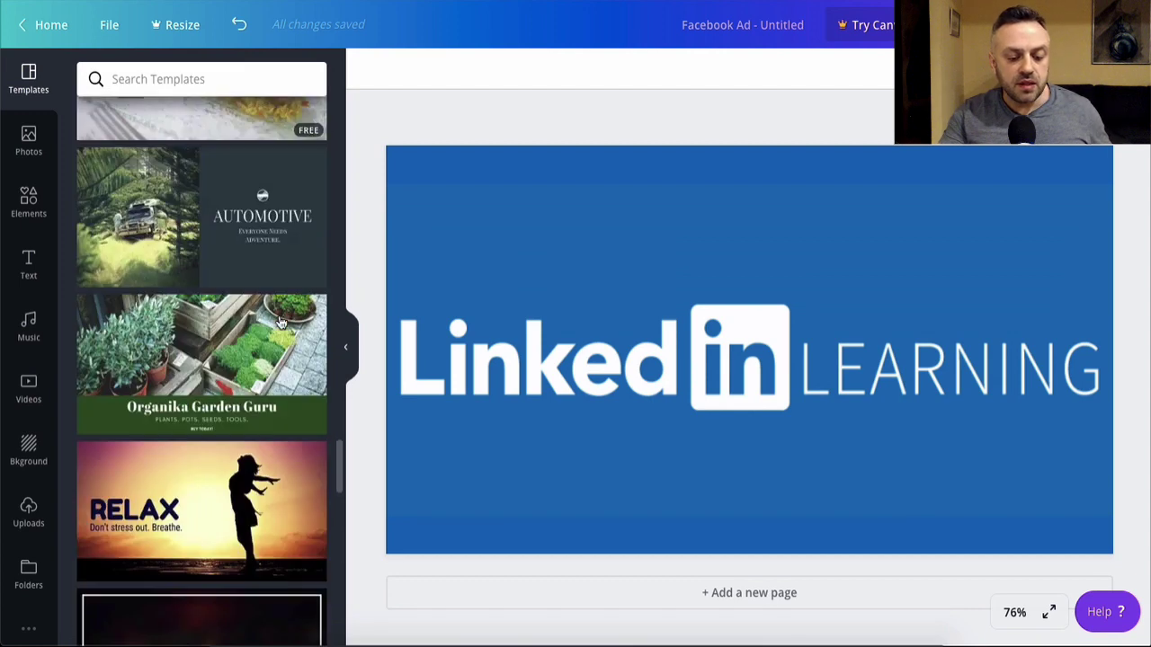
scroll(204, 360, down, 2)
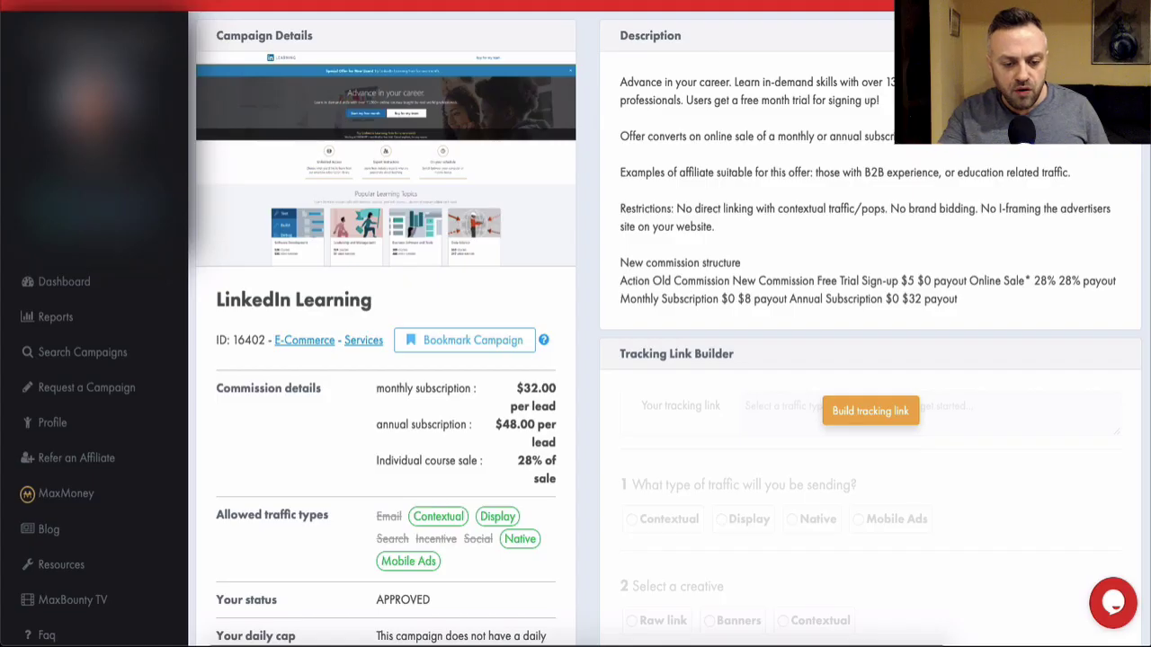
Step: Switch to MaxBounty, preview the LinkedIn Learning Python LP screenshot from the campaign's landing pages, and look over the live Python page
scroll(342, 481, down, 7)
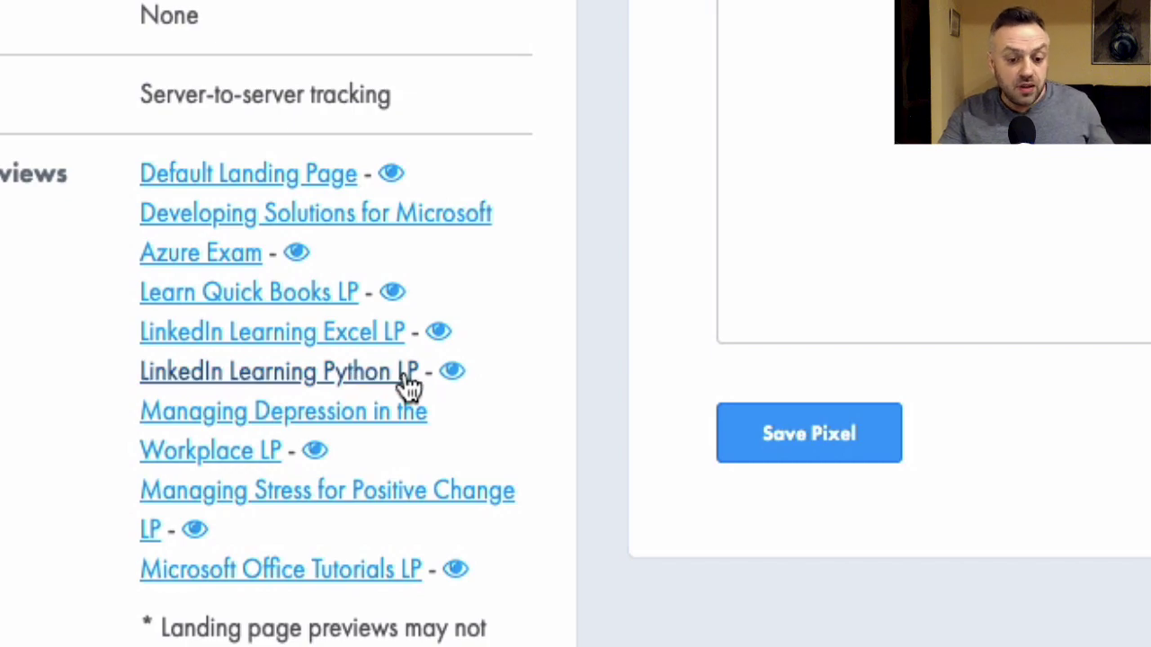
click(452, 373)
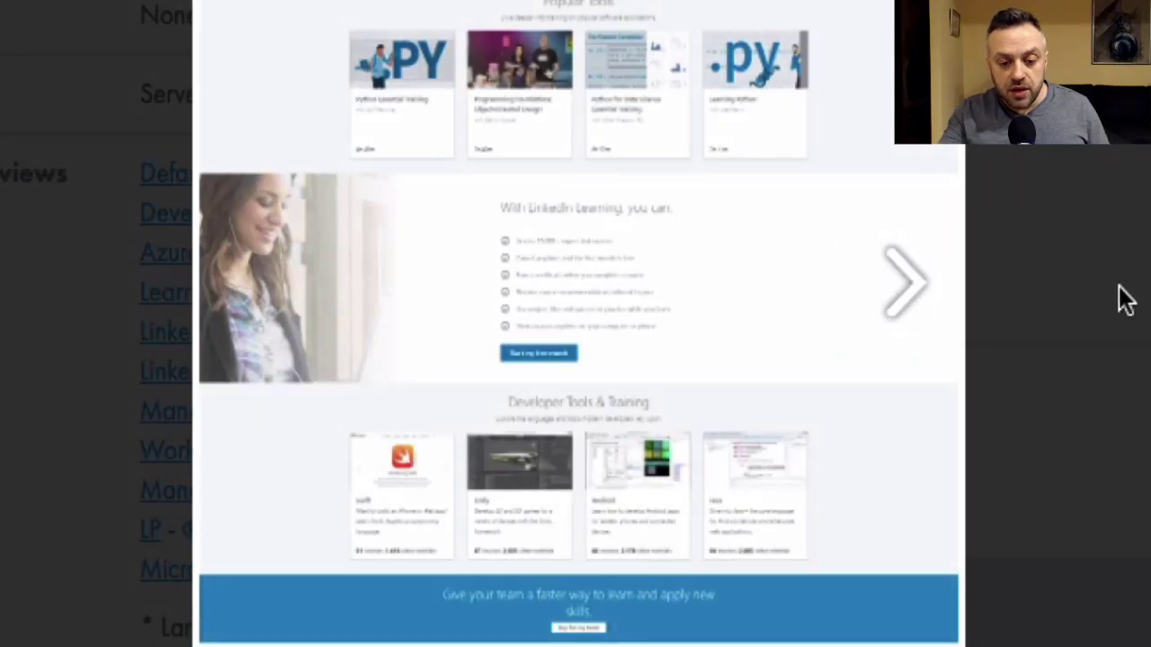
click(1126, 301)
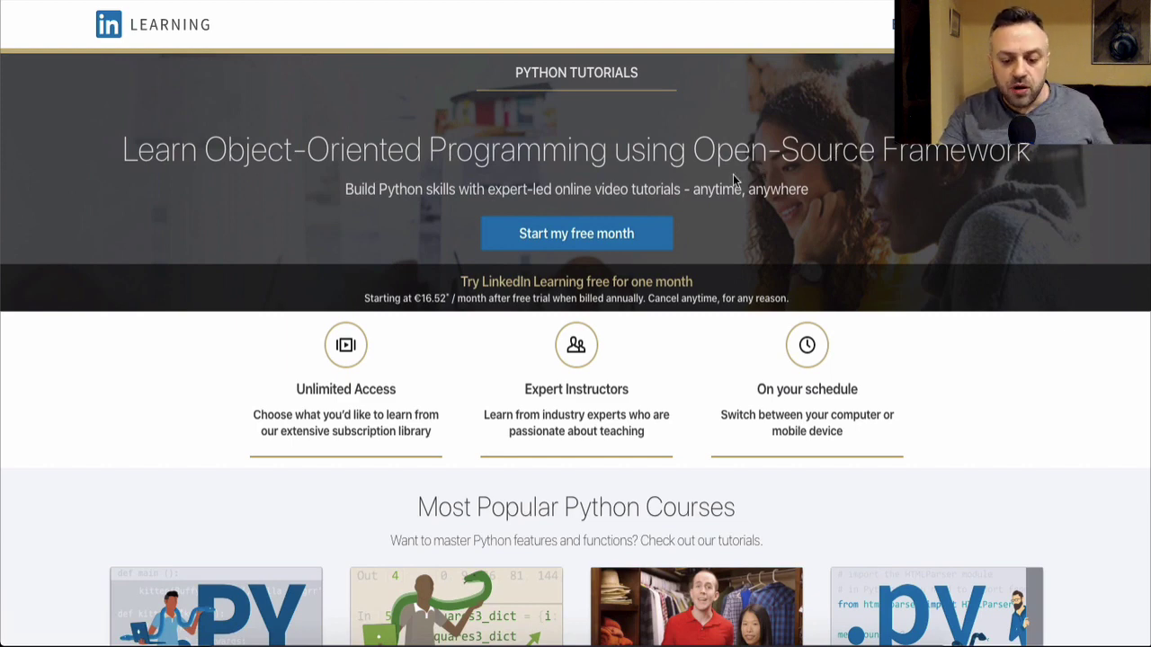
scroll(337, 317, down, 3)
scroll(332, 267, up, 3)
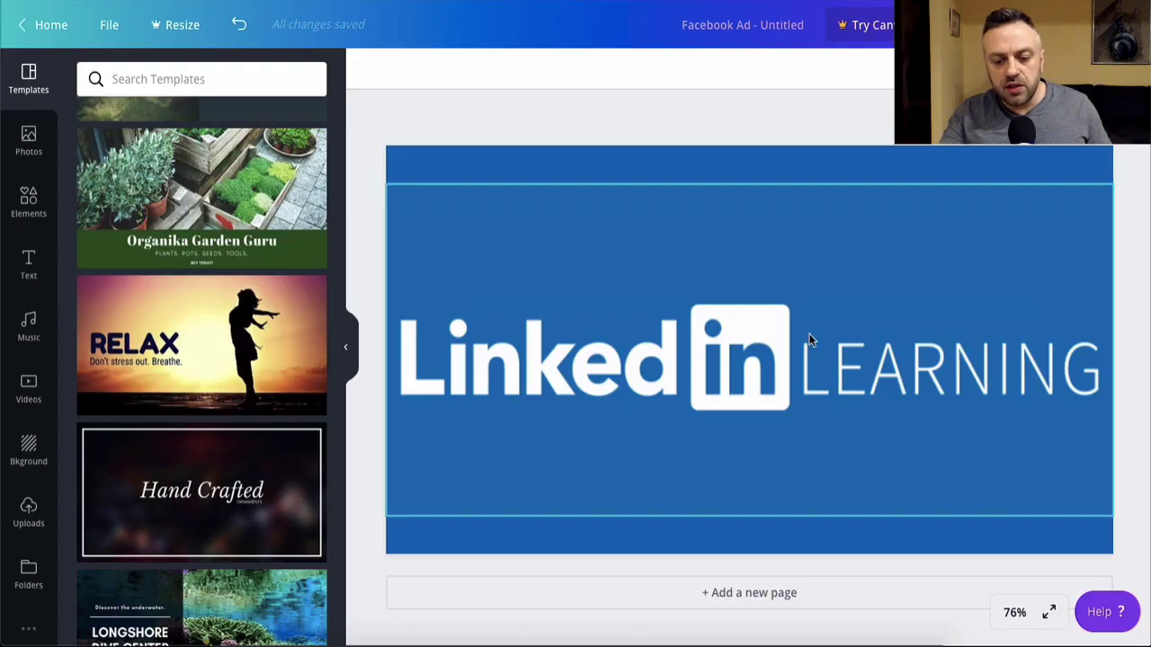
Step: Switch back to the Facebook ad in Canva and apply the Cables template to it
scroll(224, 346, down, 5)
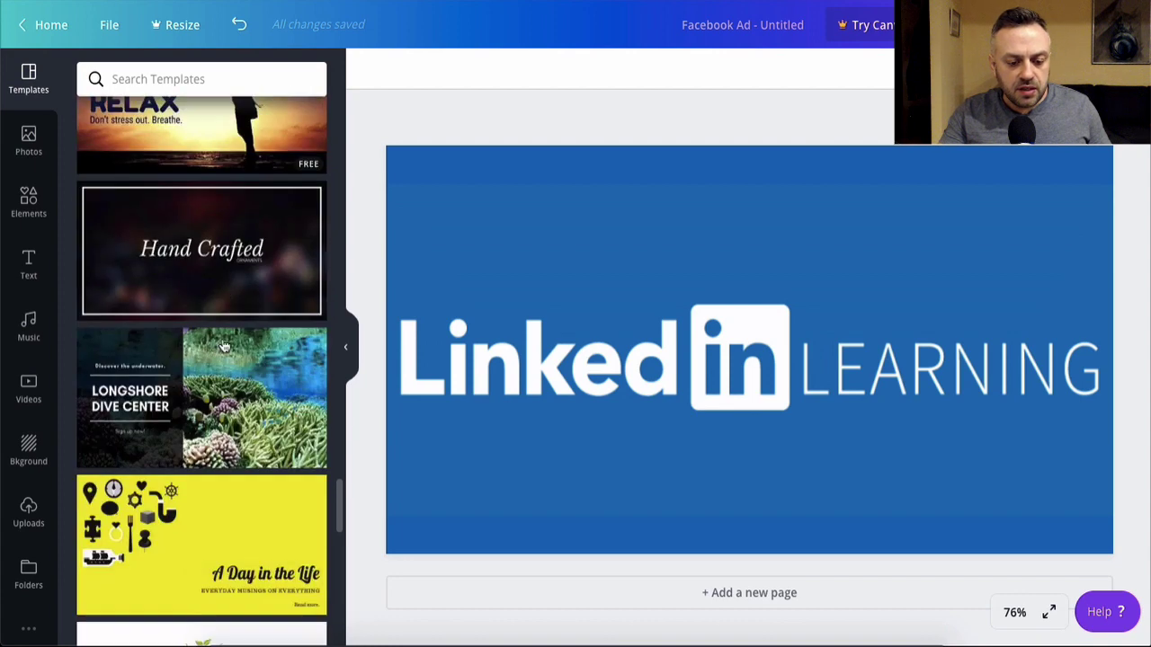
scroll(224, 346, down, 1)
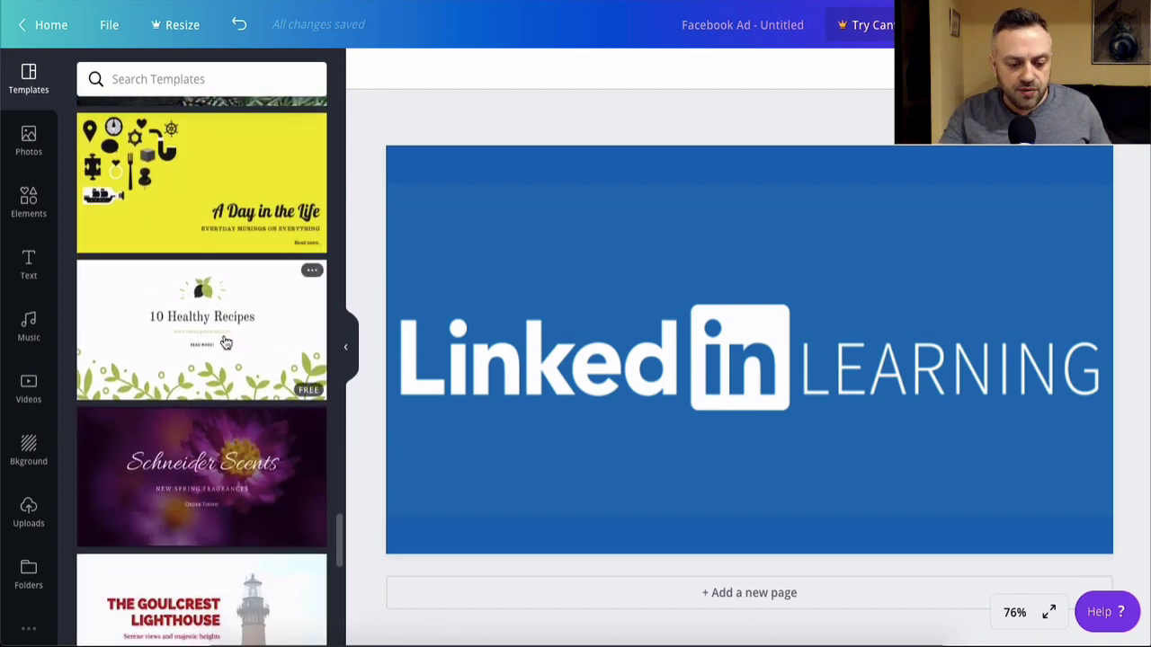
scroll(226, 342, down, 4)
scroll(226, 343, down, 5)
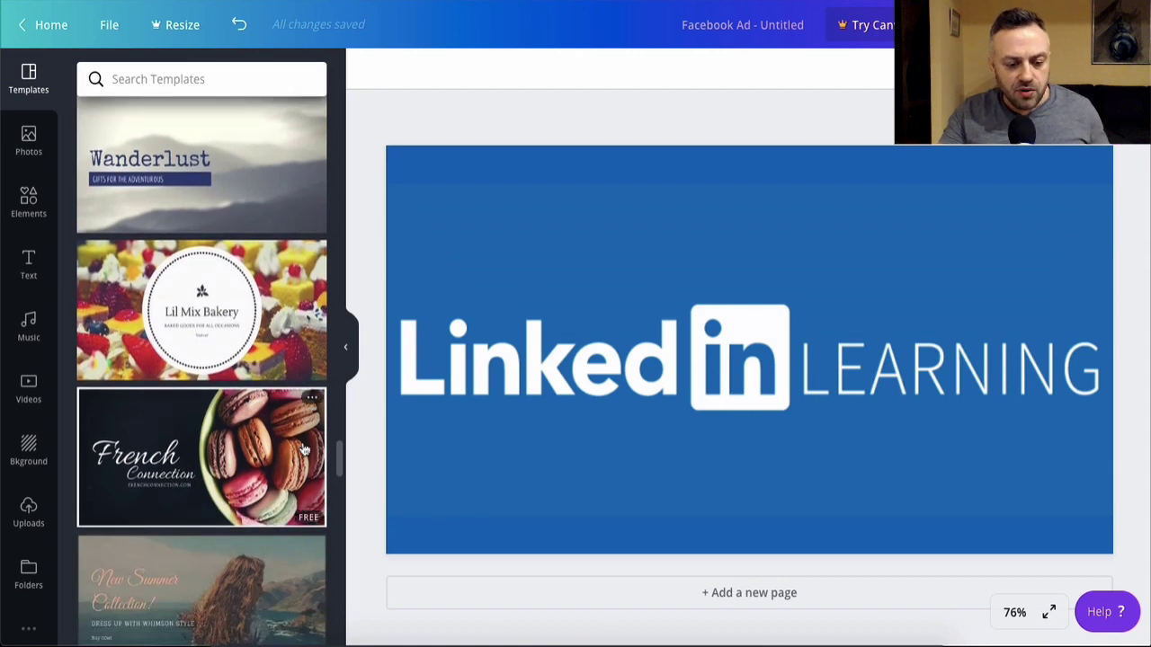
scroll(243, 471, down, 2)
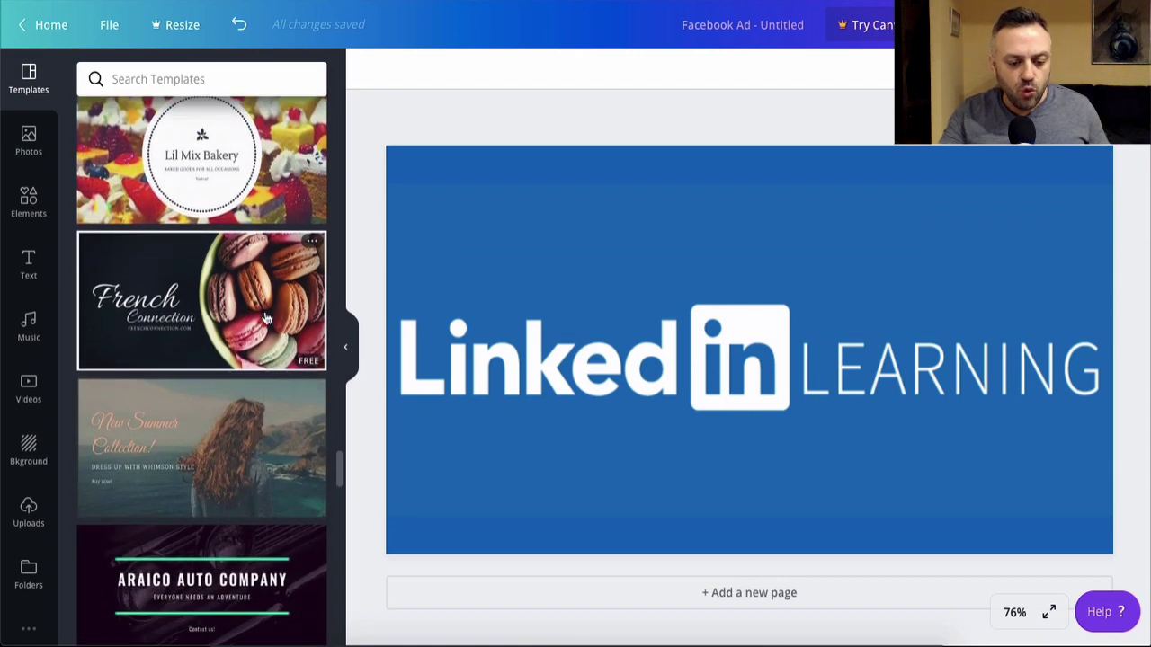
scroll(266, 318, down, 4)
scroll(266, 318, down, 6)
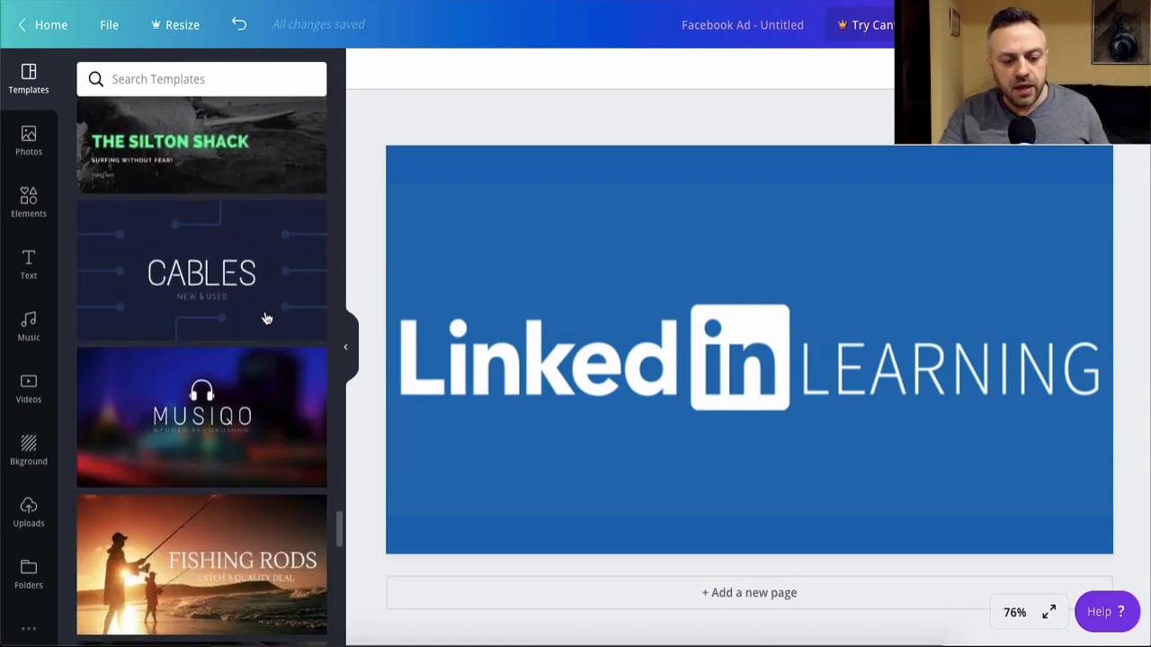
click(227, 274)
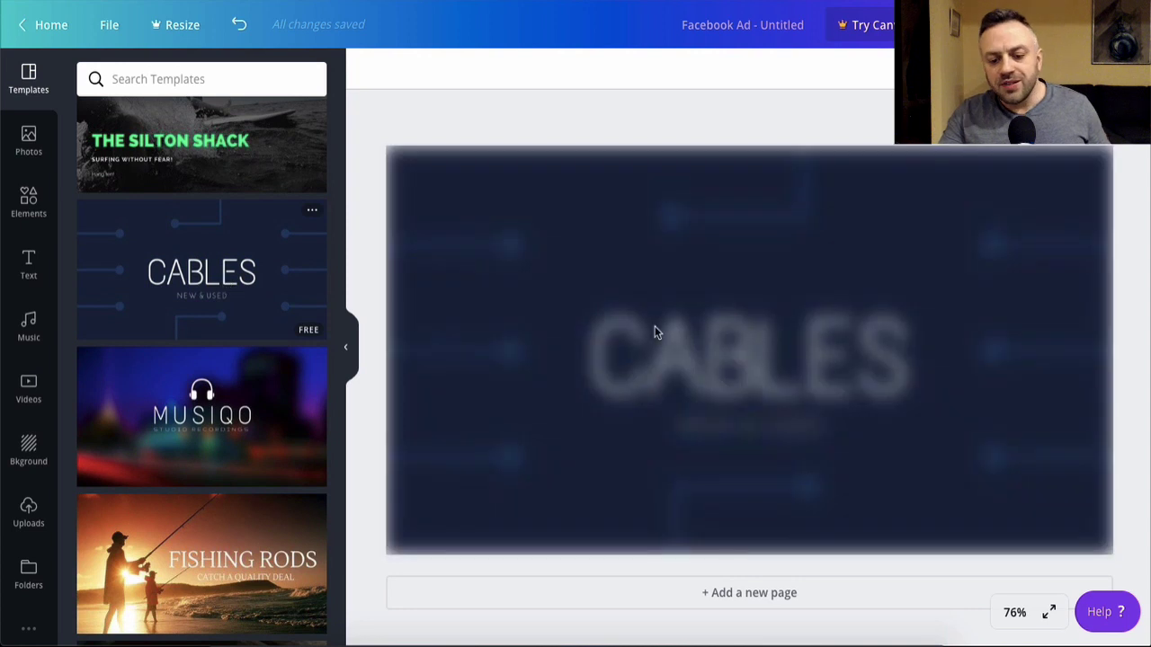
Step: Replace the CABLES headline with "LEARN PYTHON"
click(739, 347)
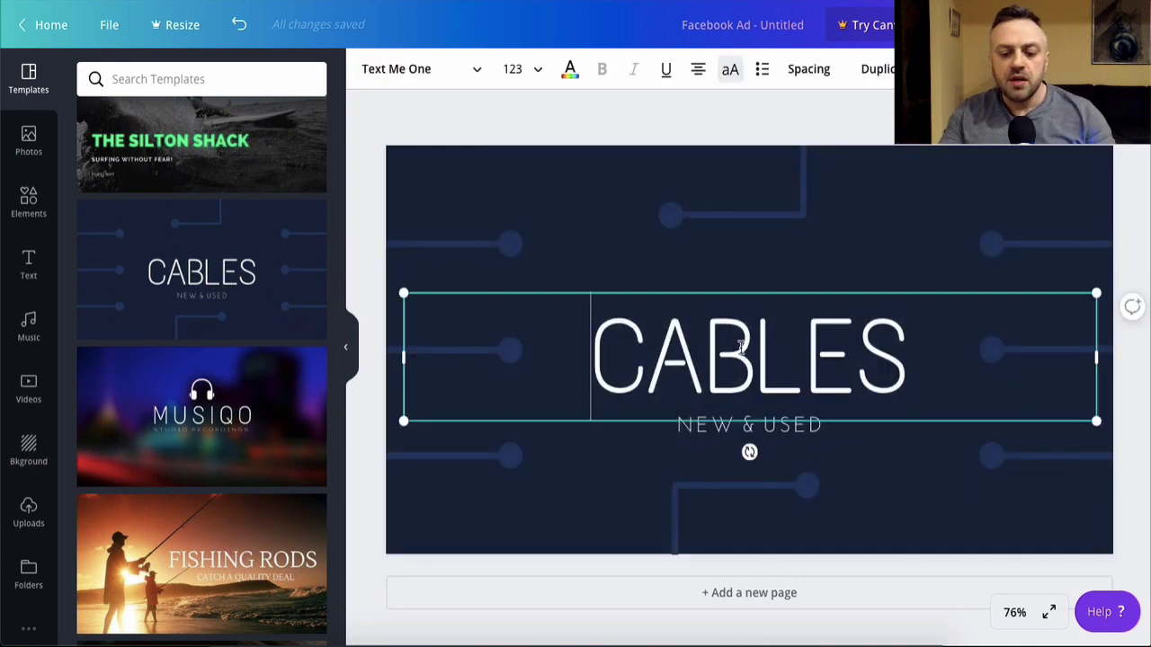
double_click(739, 347)
text(LEARN)
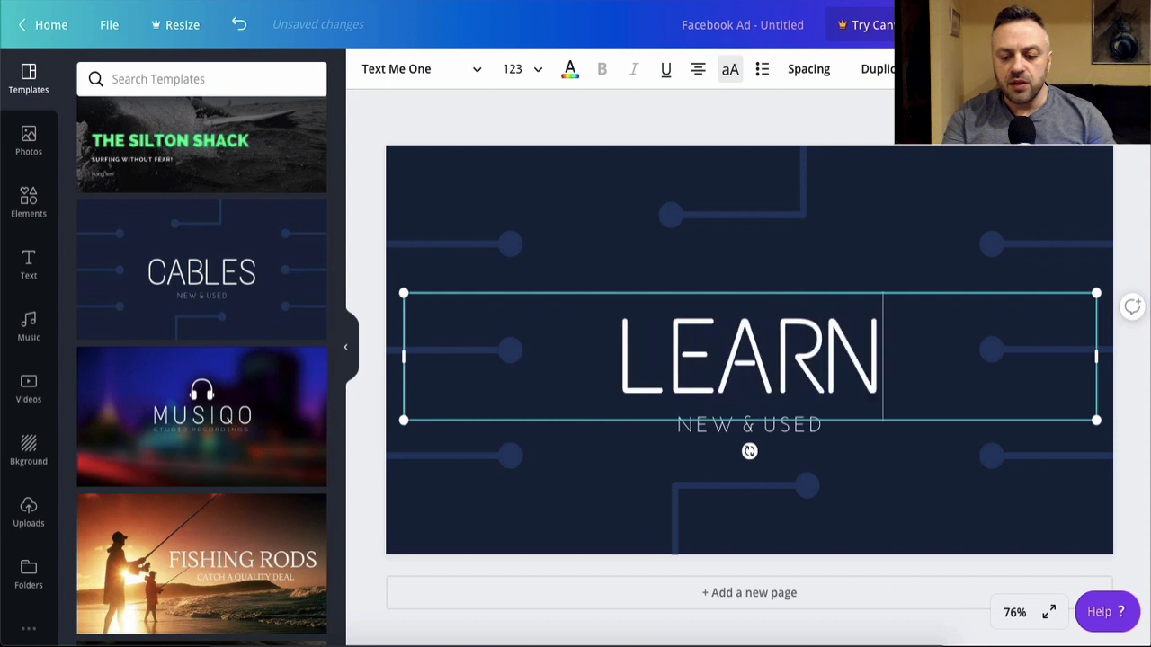
text( PYTHON)
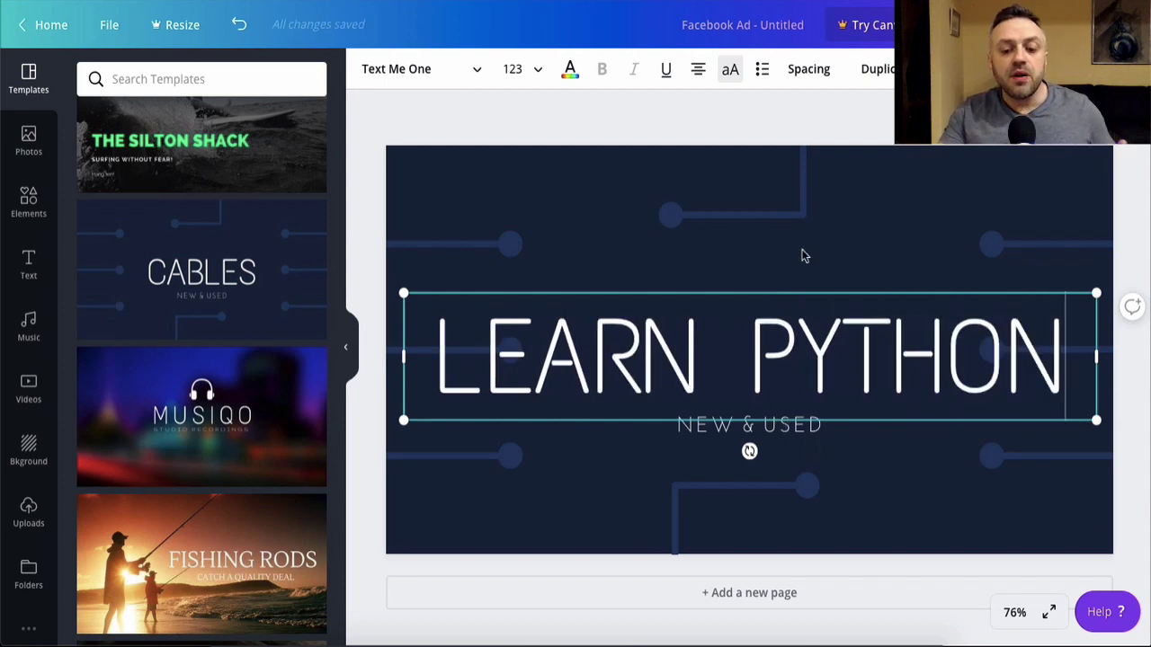
click(803, 111)
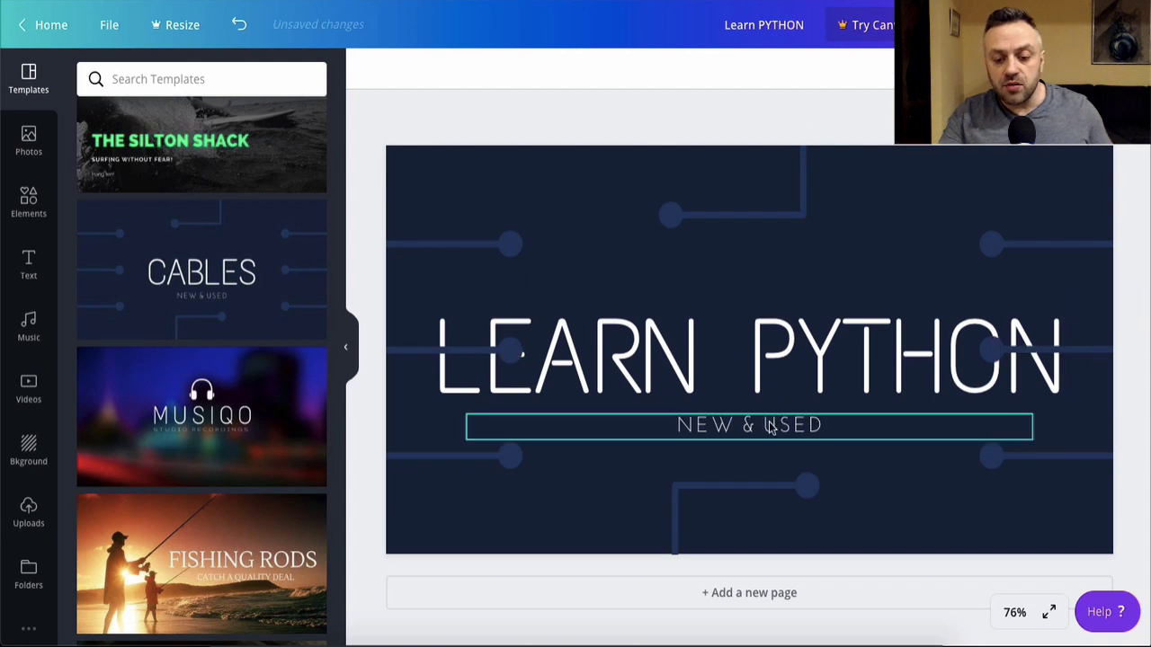
Step: Replace the "NEW & USED" subtitle with "GRAB YOUR FREE TRIAL HERE"
click(770, 428)
triple_click(797, 419)
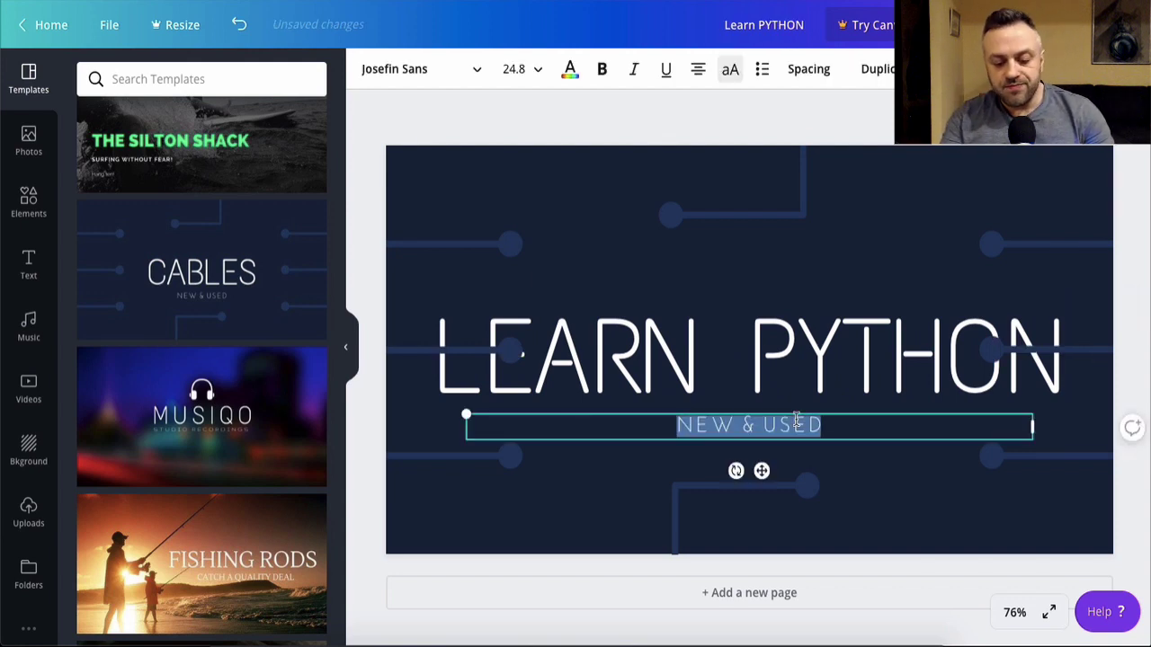
text(GRAB )
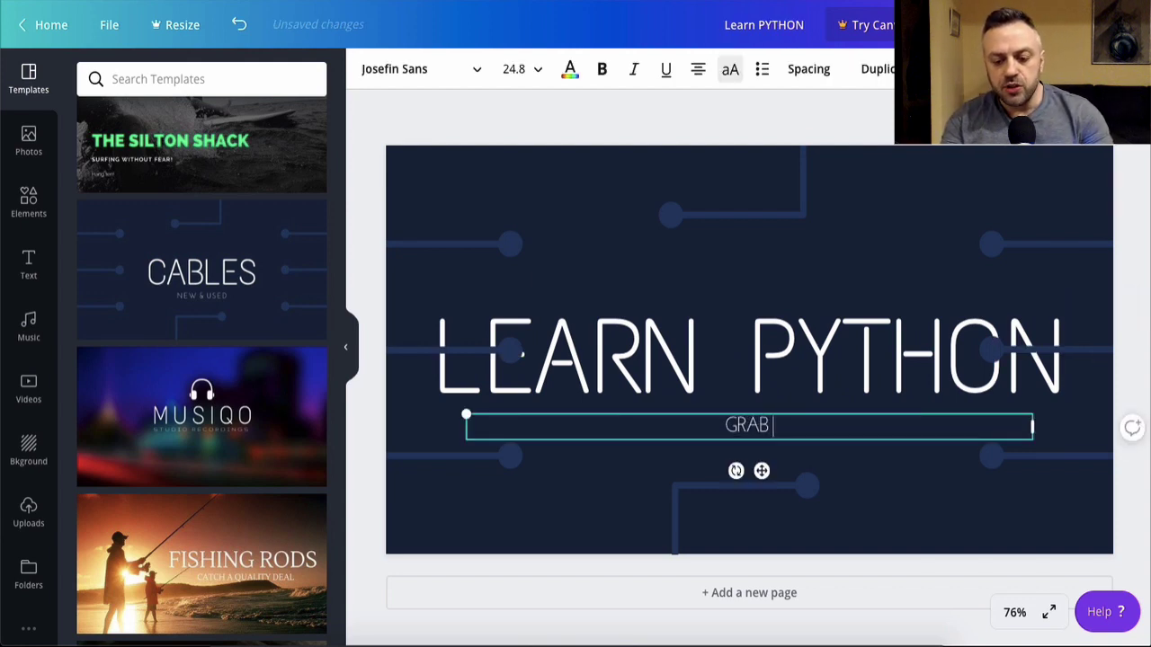
text(YOUR FREE TRIAL HERE)
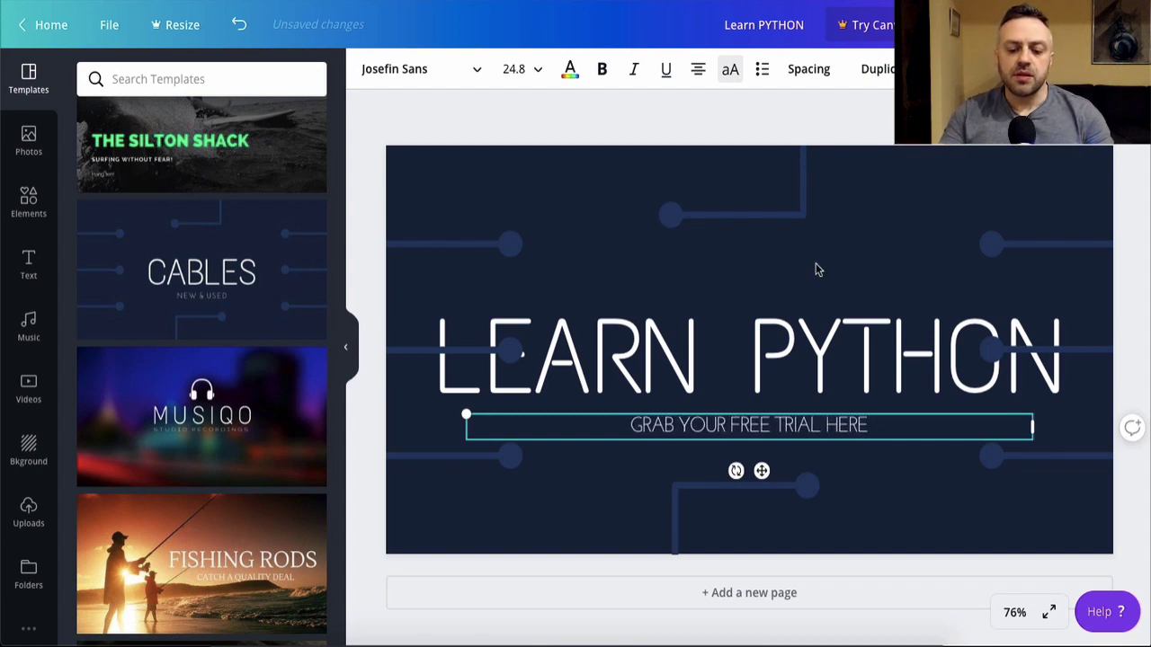
click(813, 123)
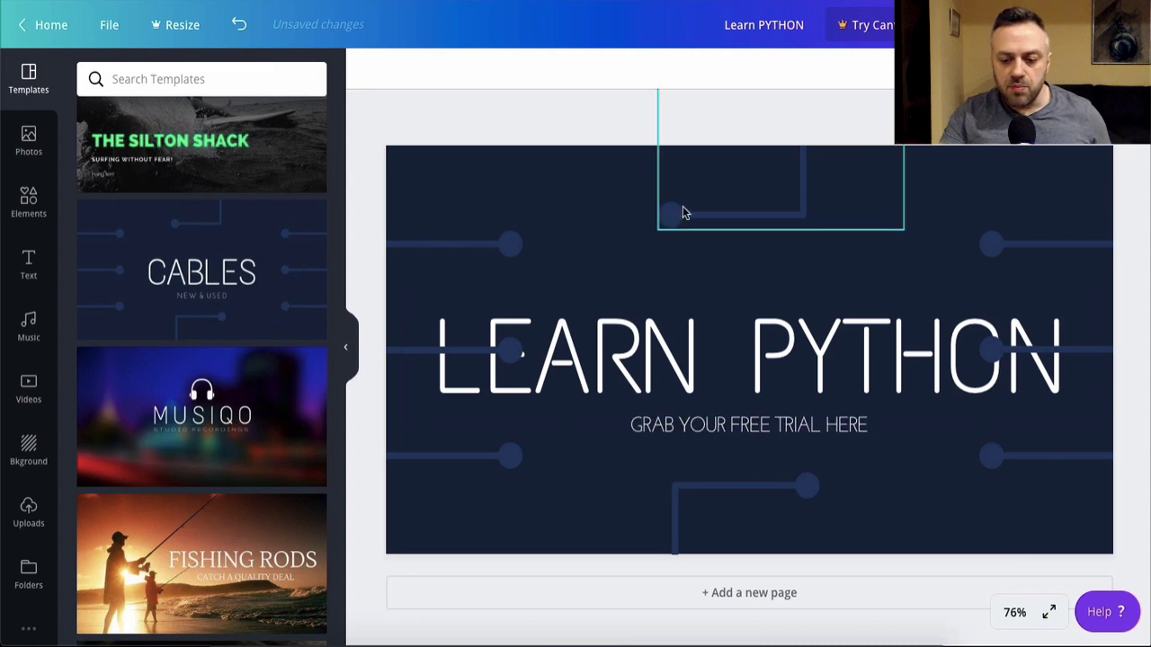
click(675, 333)
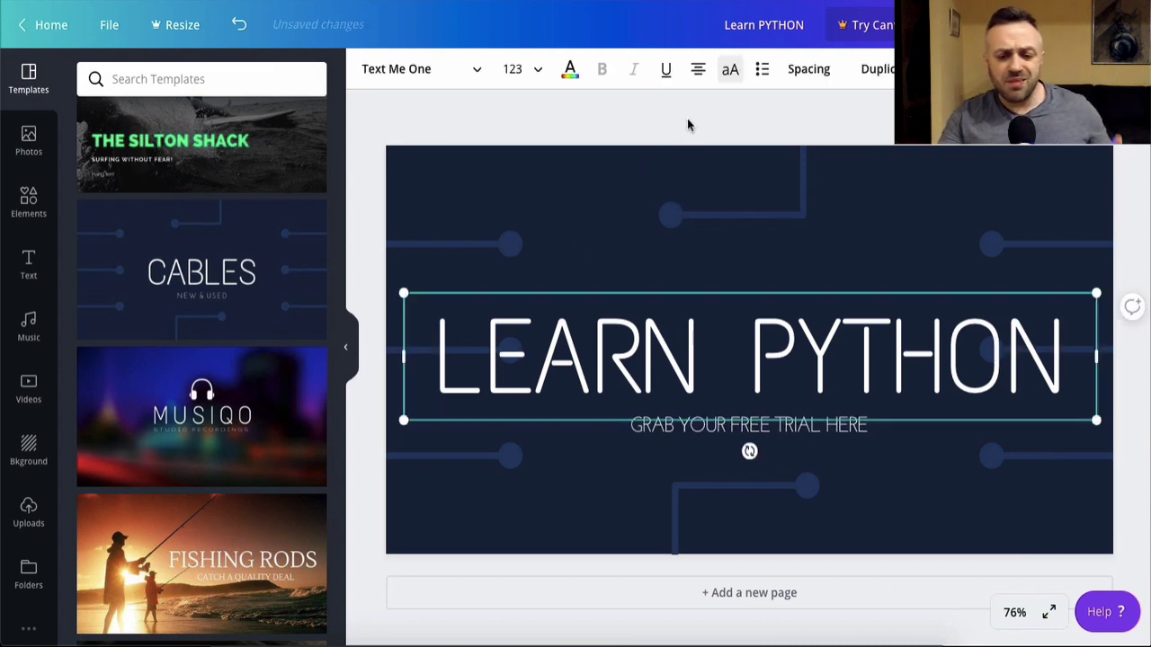
click(602, 134)
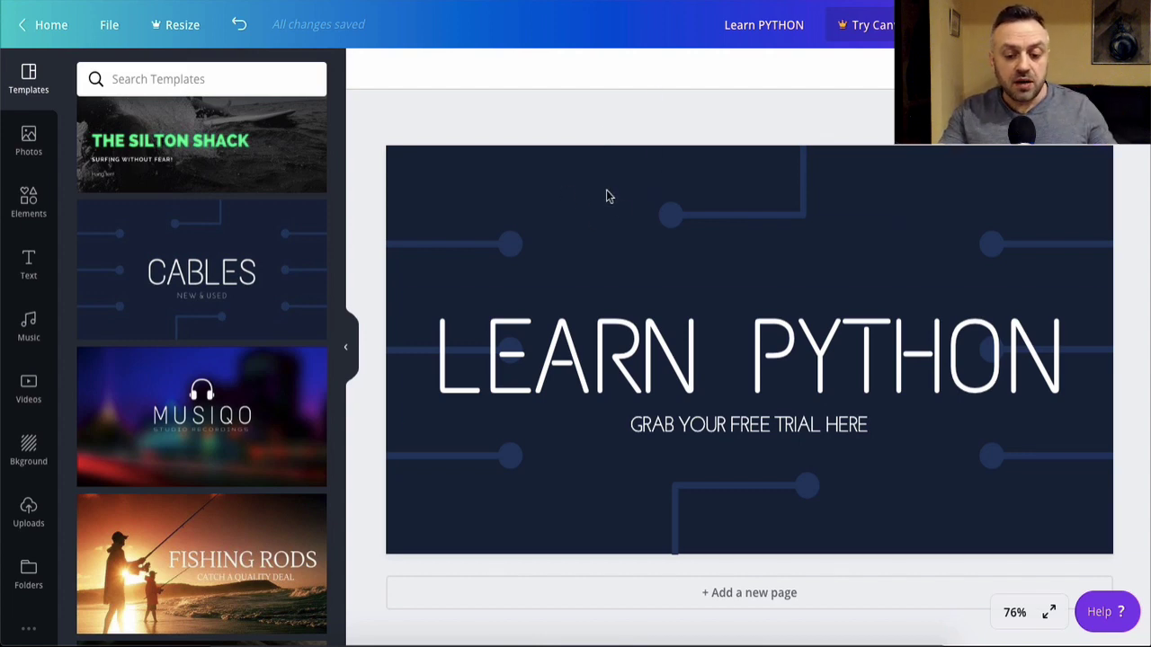
scroll(229, 389, down, 10)
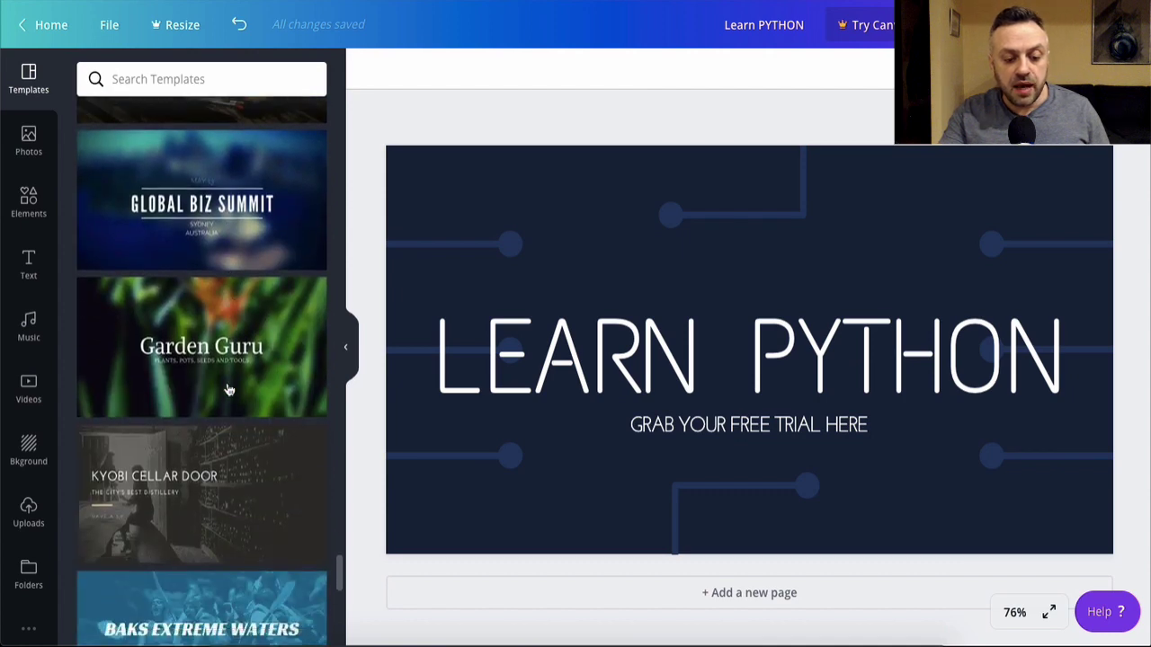
scroll(229, 389, down, 5)
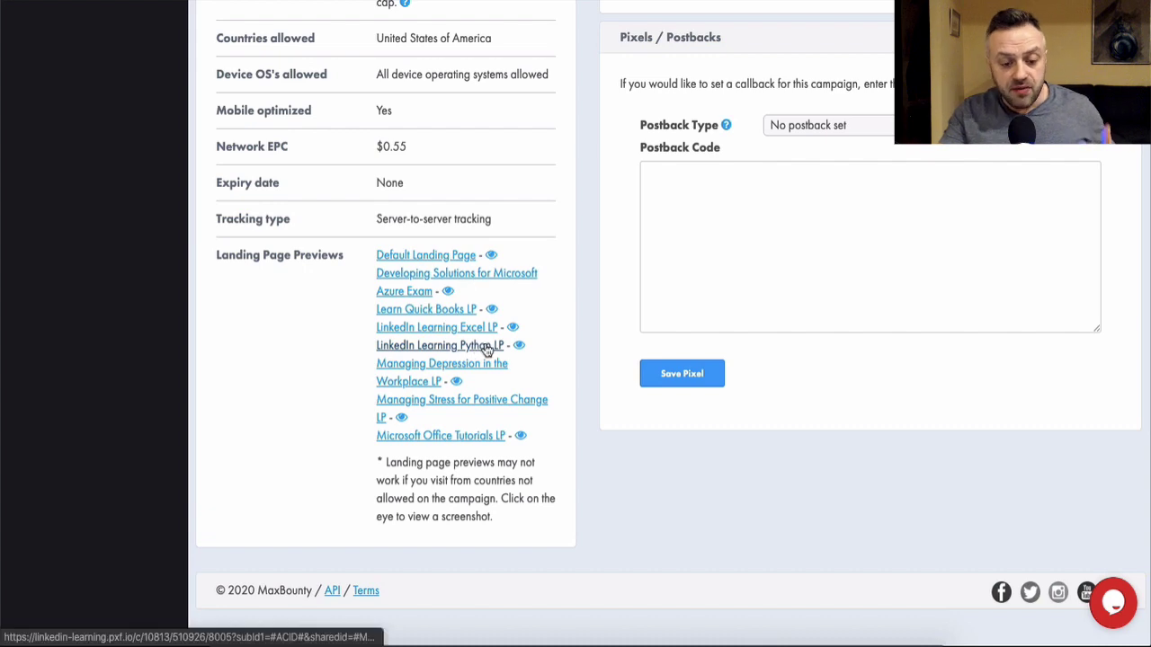
Step: Switch to MaxBounty, open the LinkedIn Learning campaign's tracking link builder and check the campaign's allowed traffic types
scroll(680, 140, up, 3)
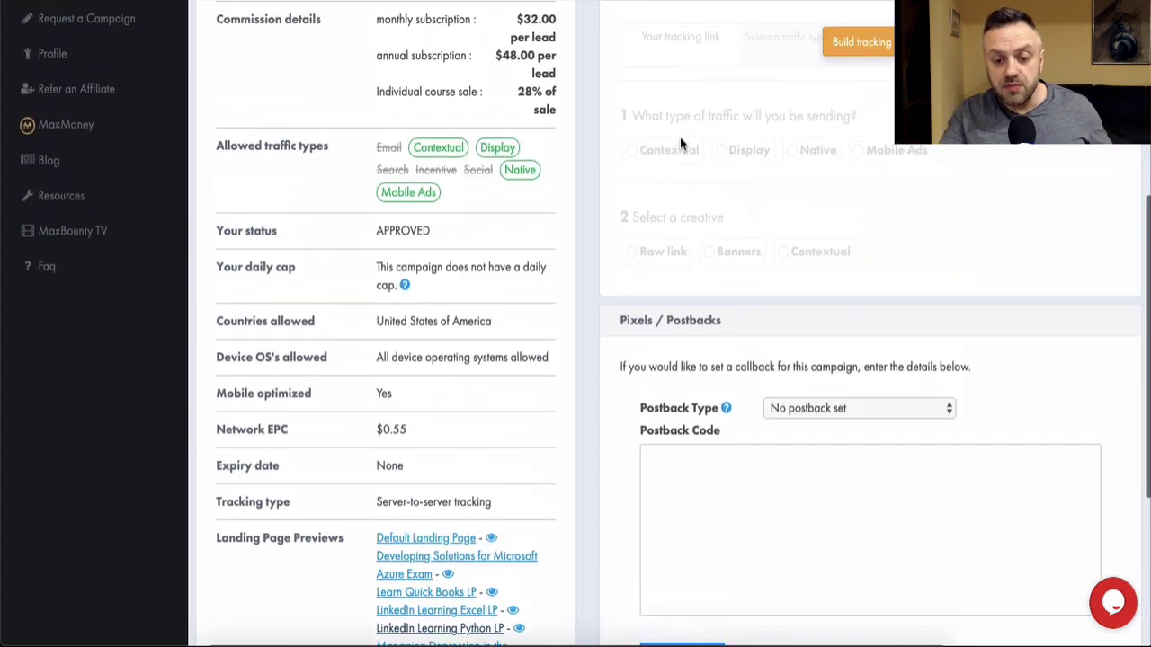
click(879, 176)
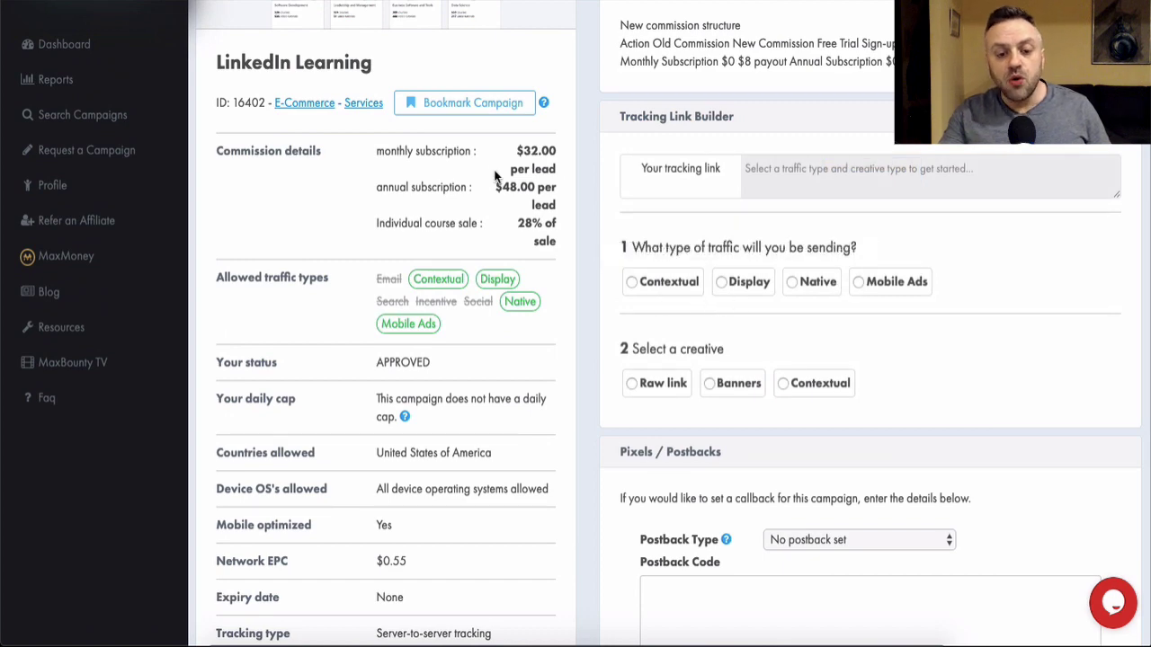
scroll(496, 171, up, 3)
scroll(496, 172, down, 3)
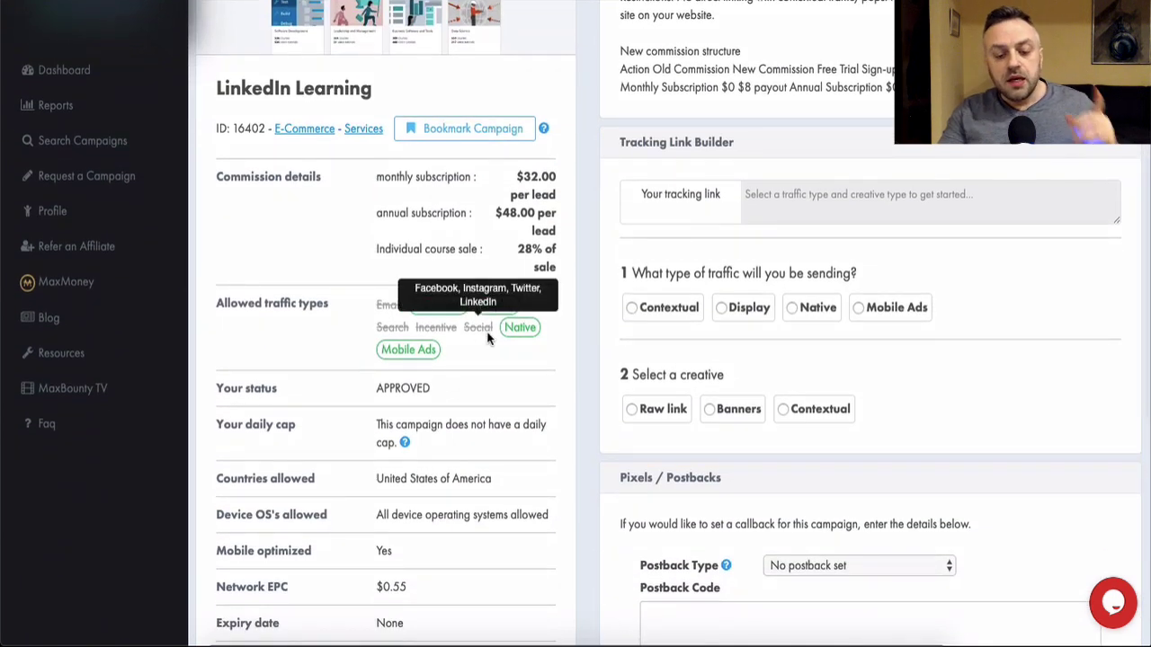
mouse_move(392, 331)
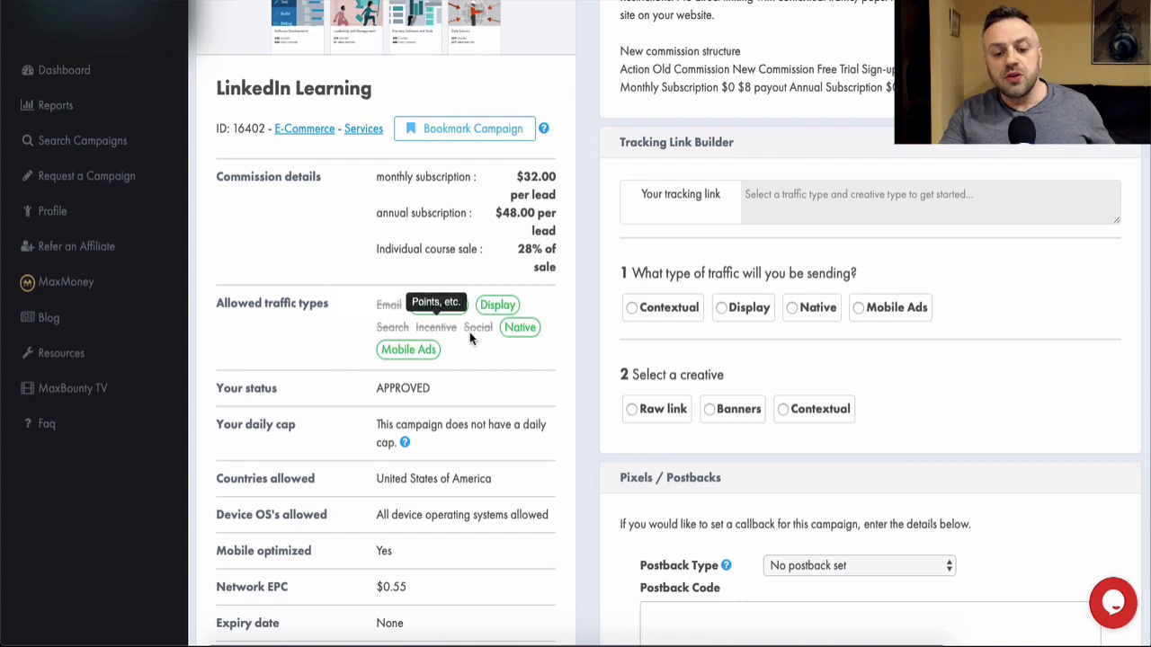
mouse_move(486, 337)
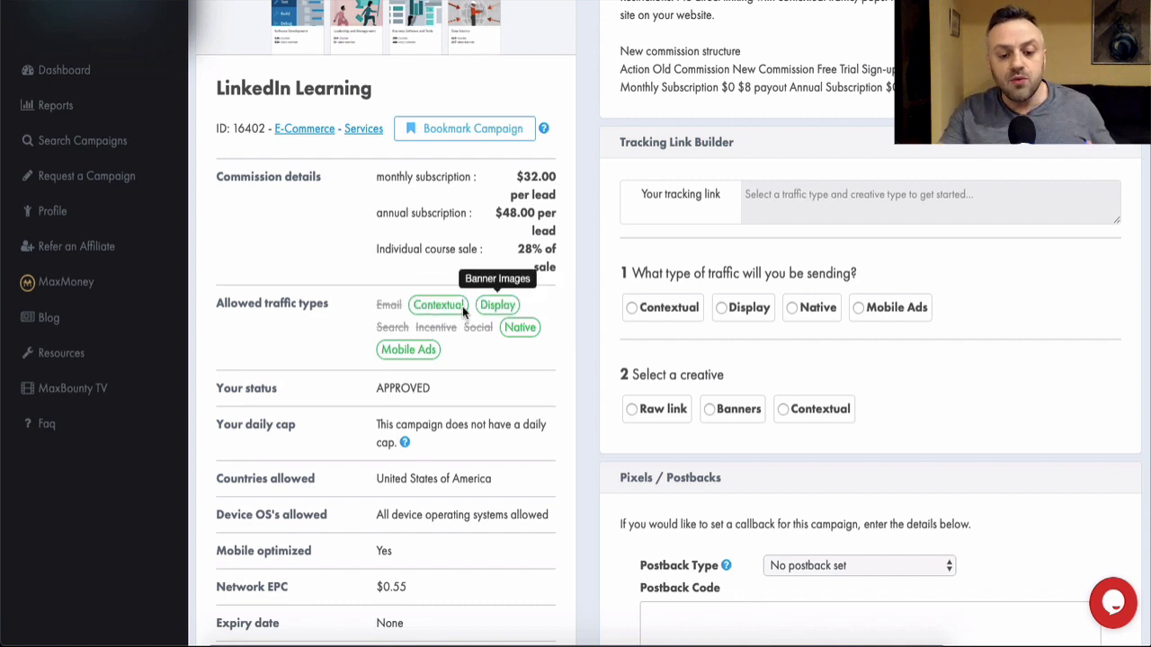
Step: Build a tracking link for contextual traffic with the raw link creative and the LinkedIn Learning Python LP landing page, and copy it
mouse_move(439, 307)
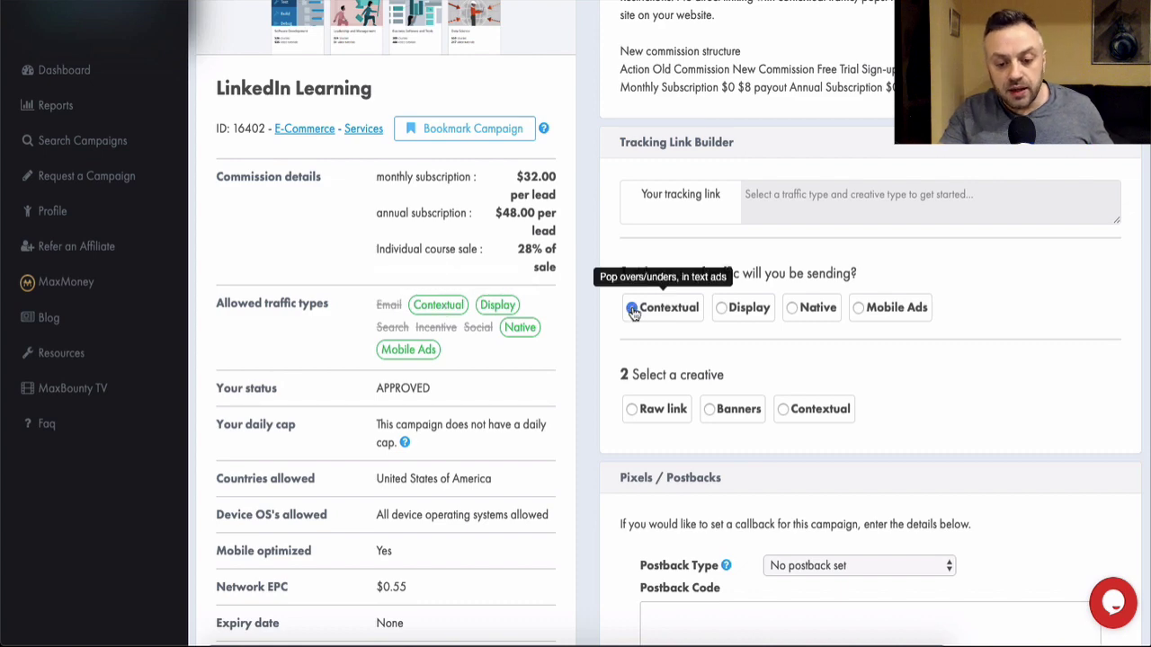
click(632, 409)
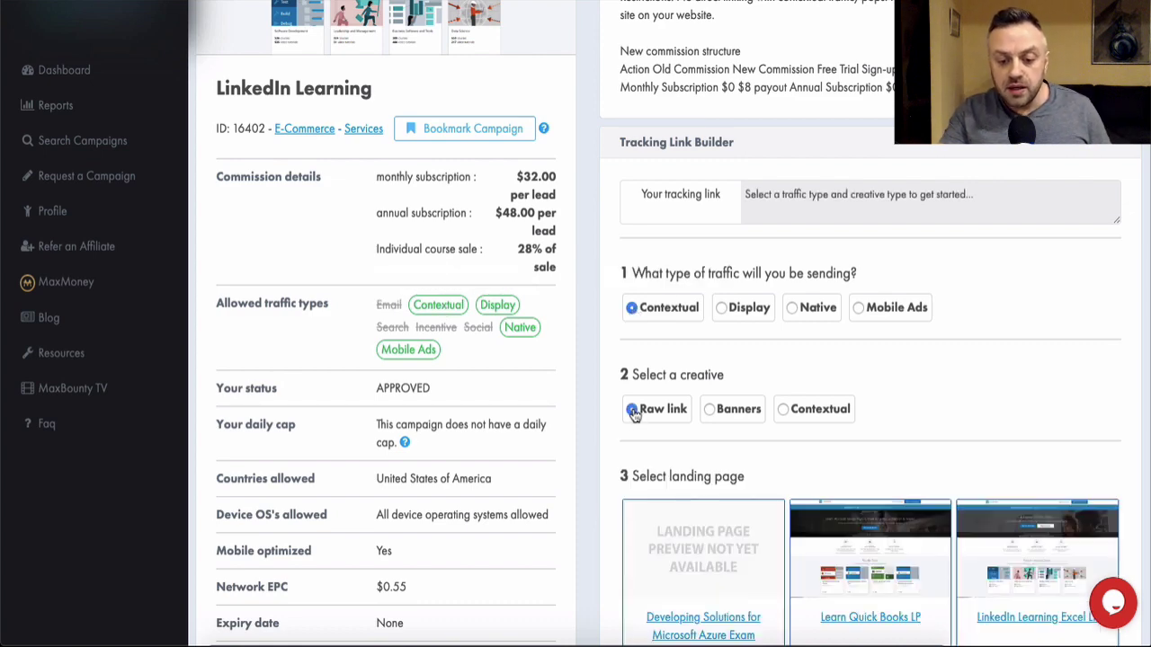
scroll(635, 454, down, 5)
scroll(635, 456, down, 1)
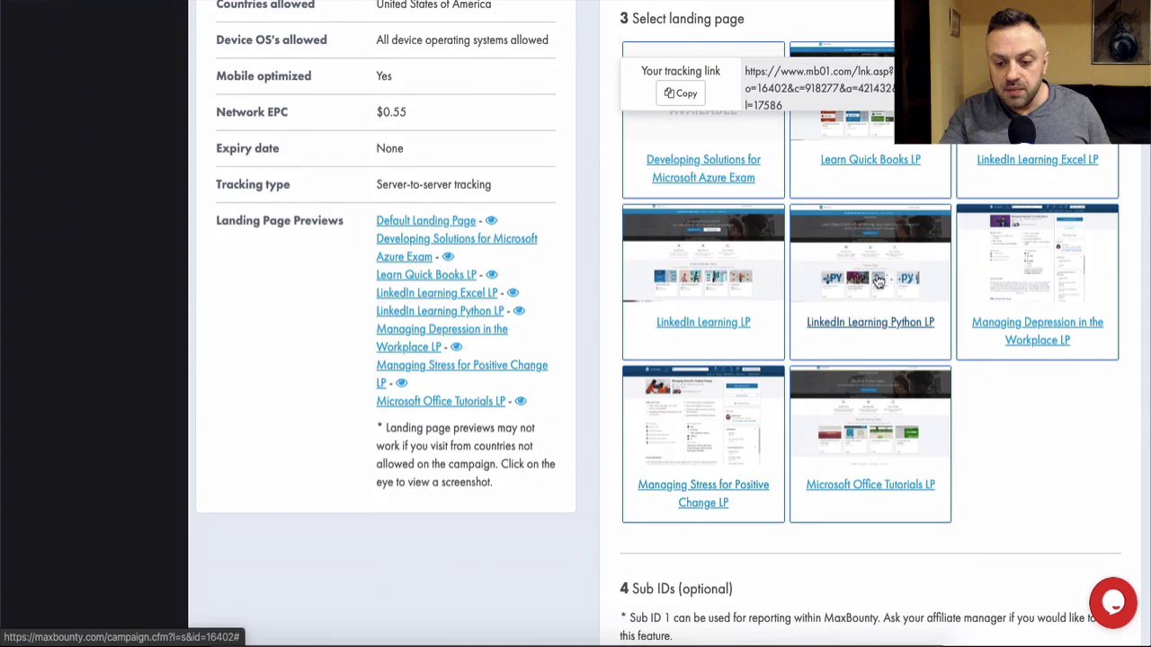
scroll(874, 286, up, 5)
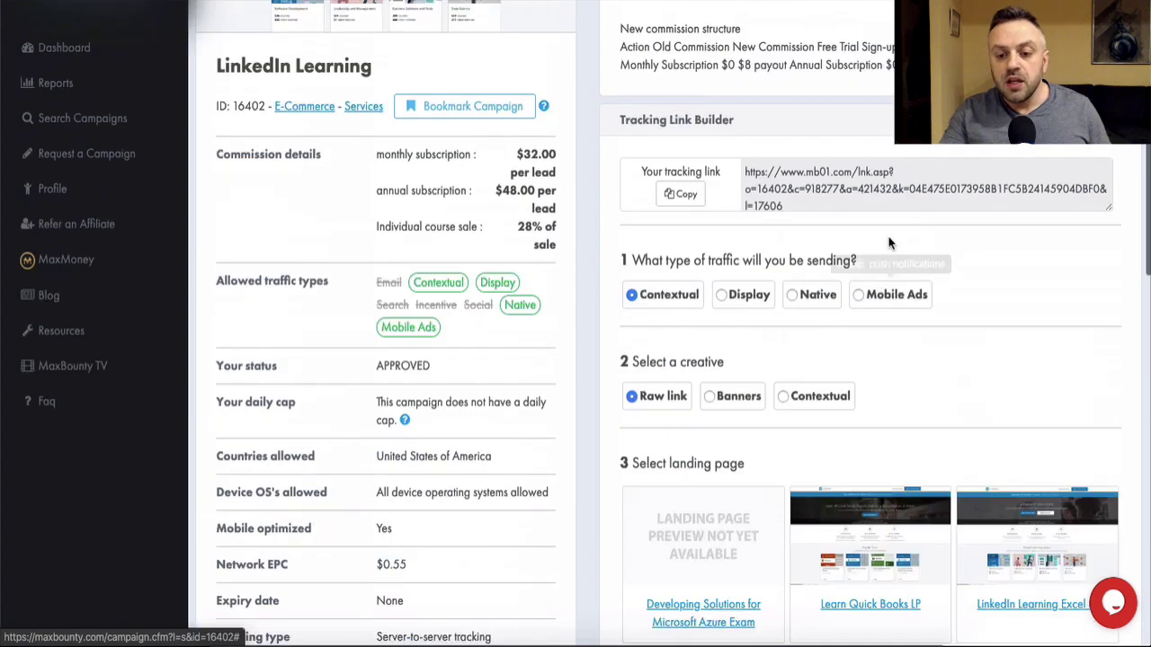
click(683, 195)
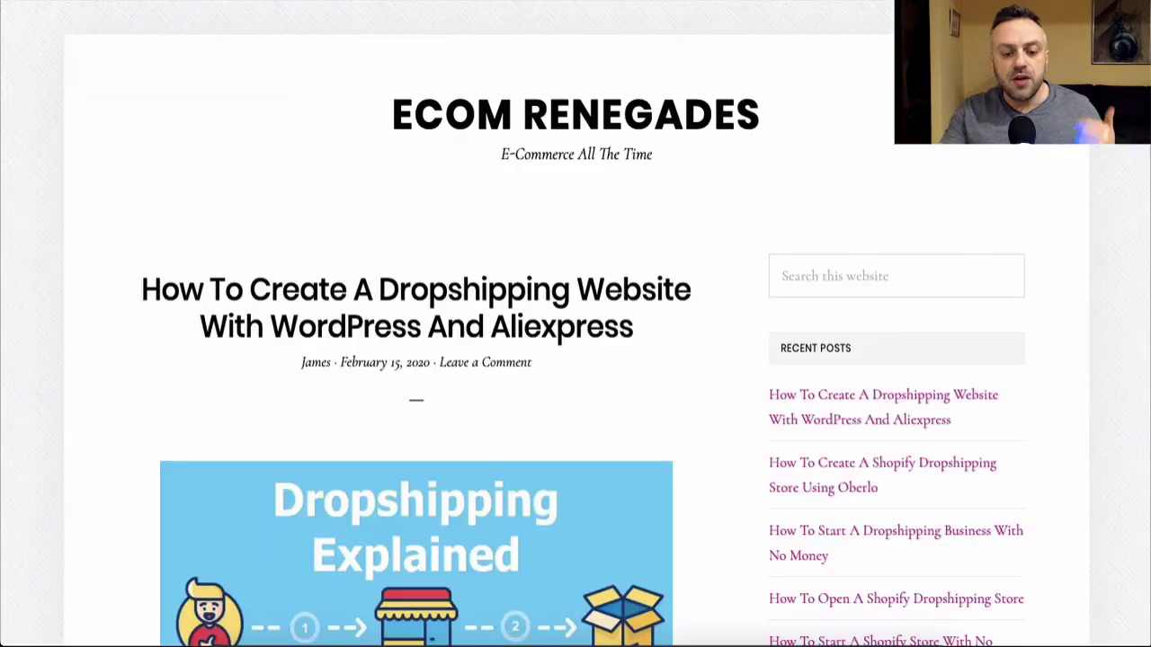
Step: Return from the Ecom Renegades blog post to Canva, download the Learn PYTHON banner and dismiss the Canva Pro upgrade offer
scroll(554, 310, down, 15)
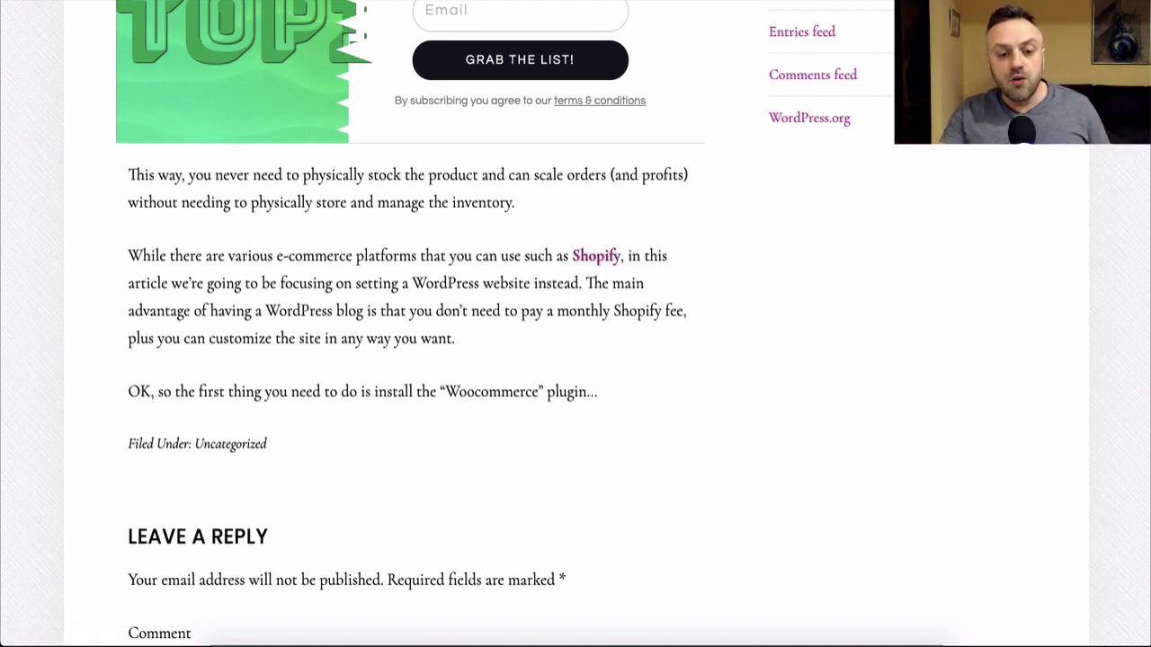
click(382, 1)
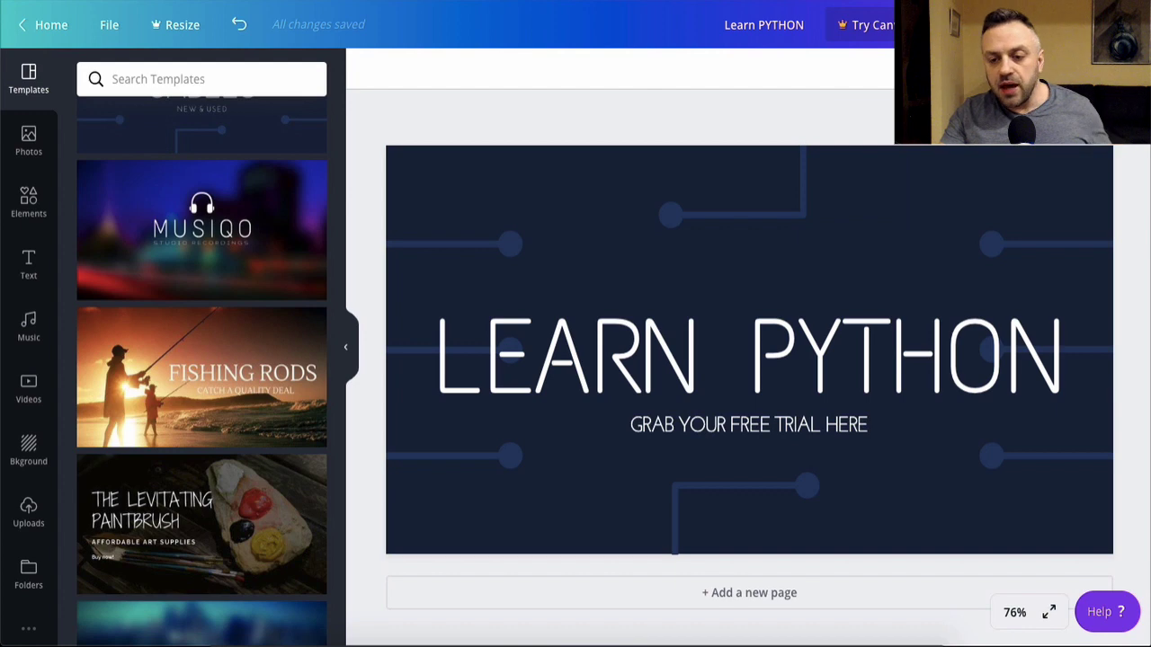
click(1101, 25)
click(1041, 332)
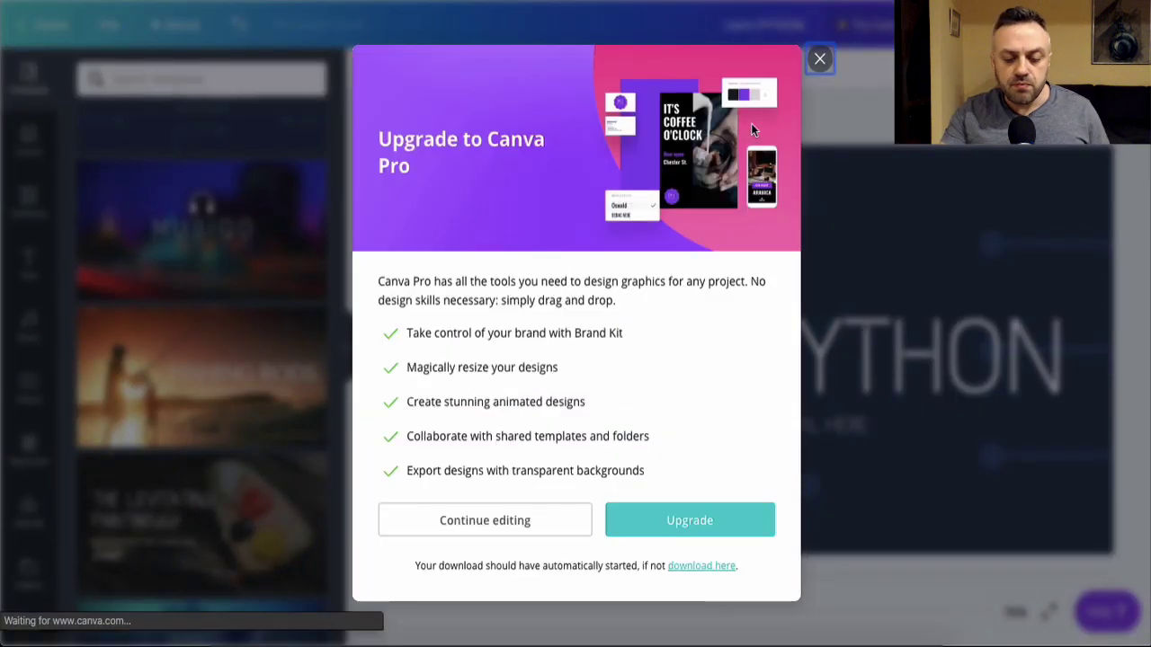
click(818, 60)
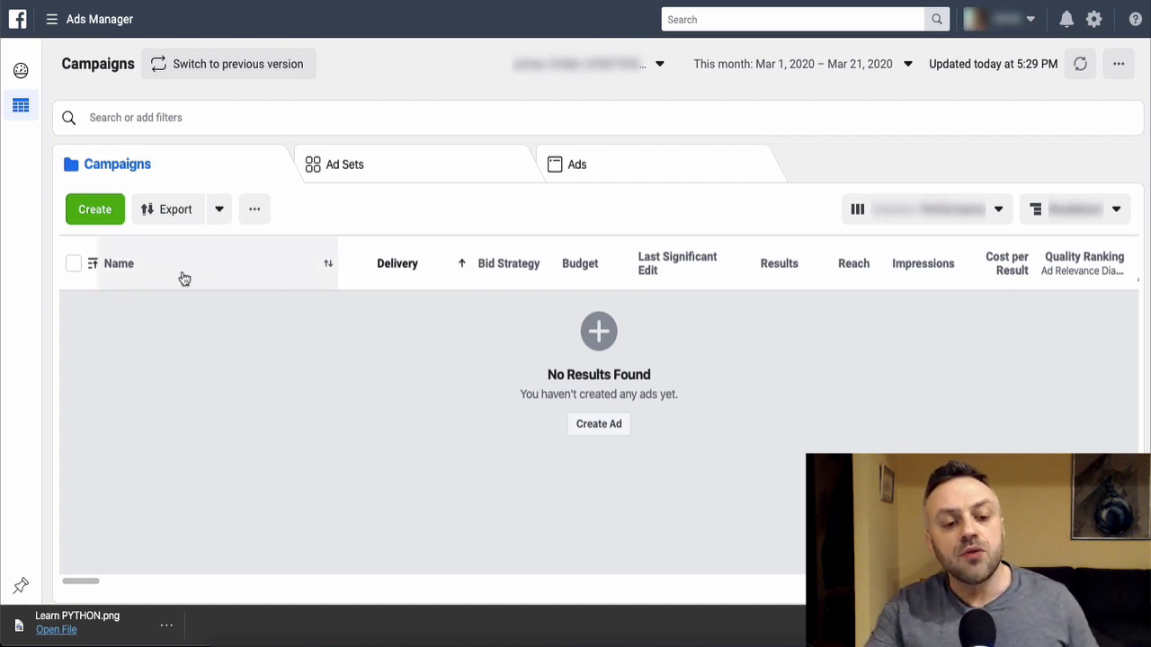
Step: In Facebook Ads Manager, create a campaign named C1 with an ad set named ADS1 and an ad named AD1
click(106, 209)
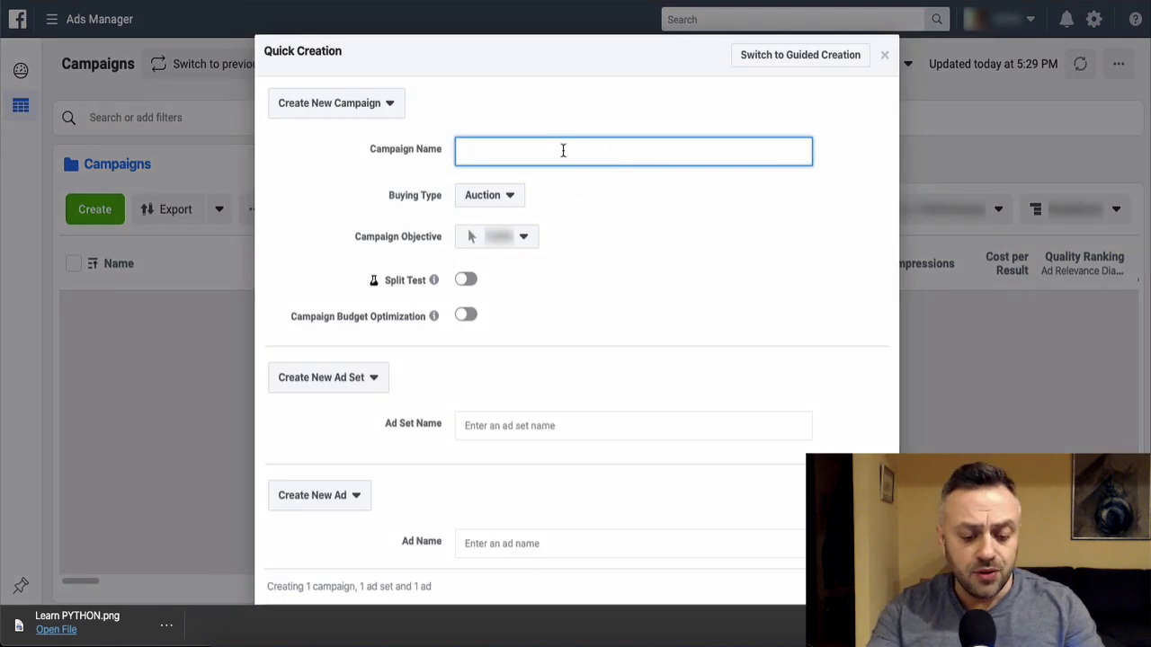
click(524, 422)
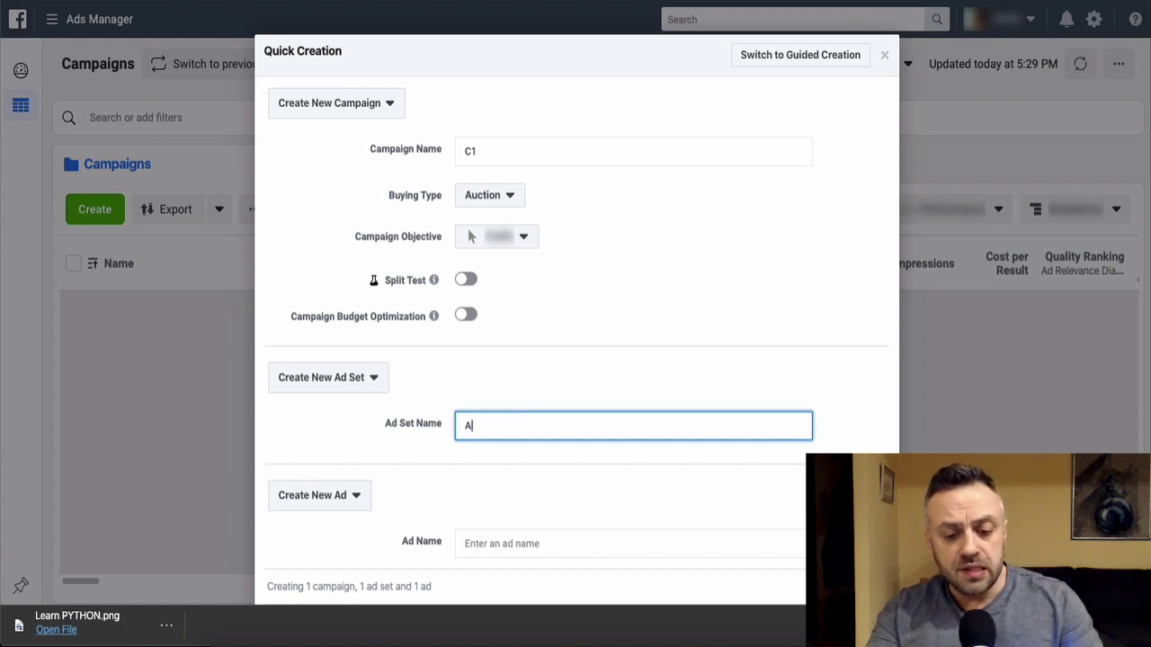
click(526, 543)
text(AD)
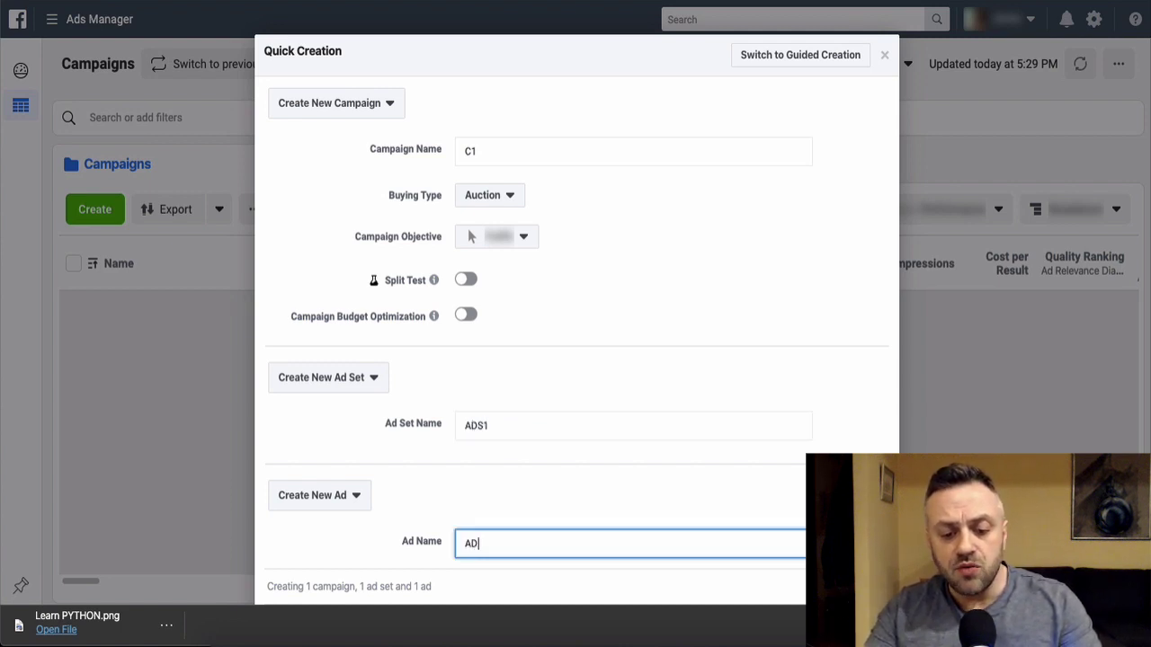
text(1)
scroll(591, 426, down, 3)
click(843, 547)
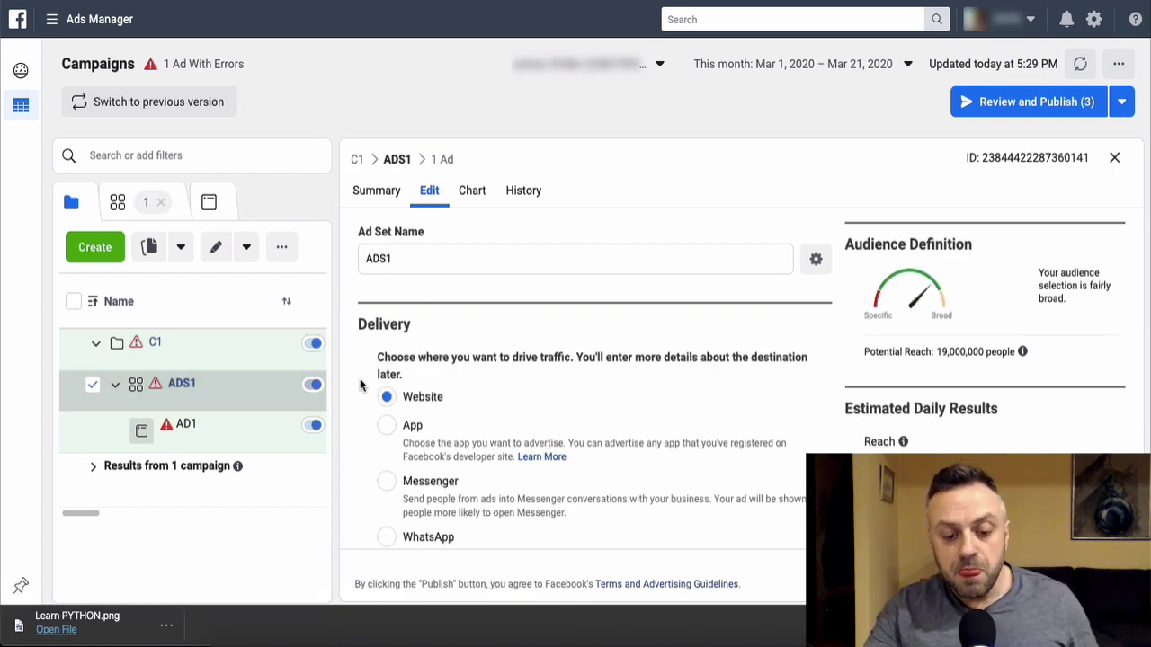
Step: Set the daily budget of ad set ADS1 to $5
scroll(360, 385, down, 8)
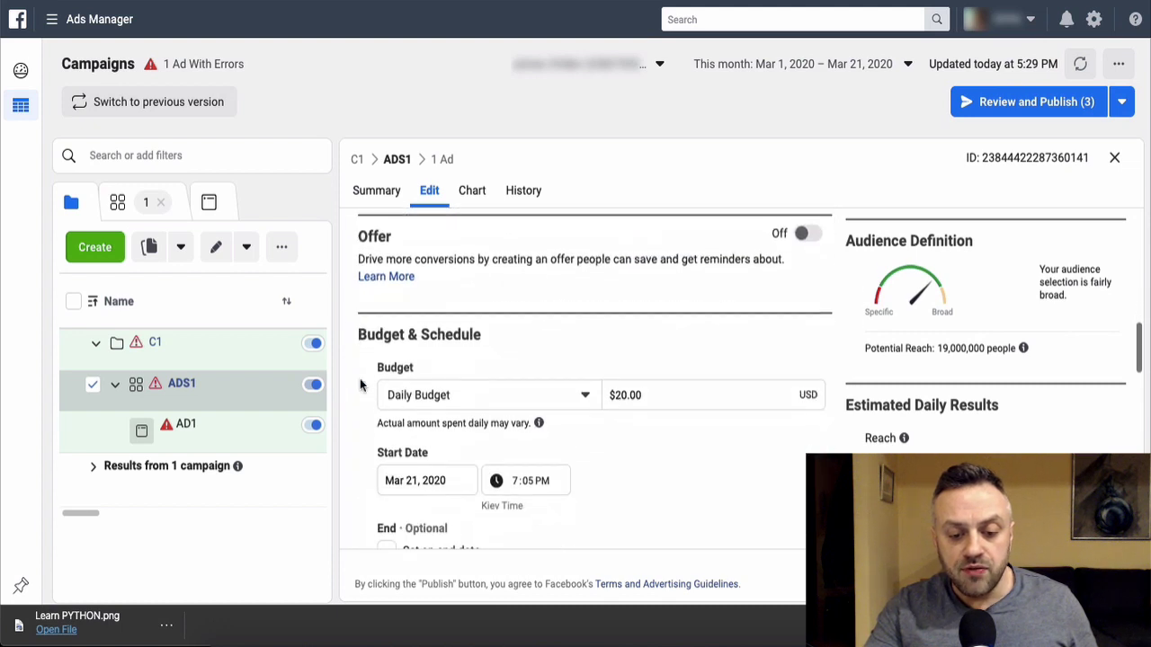
scroll(360, 384, down, 1)
click(688, 288)
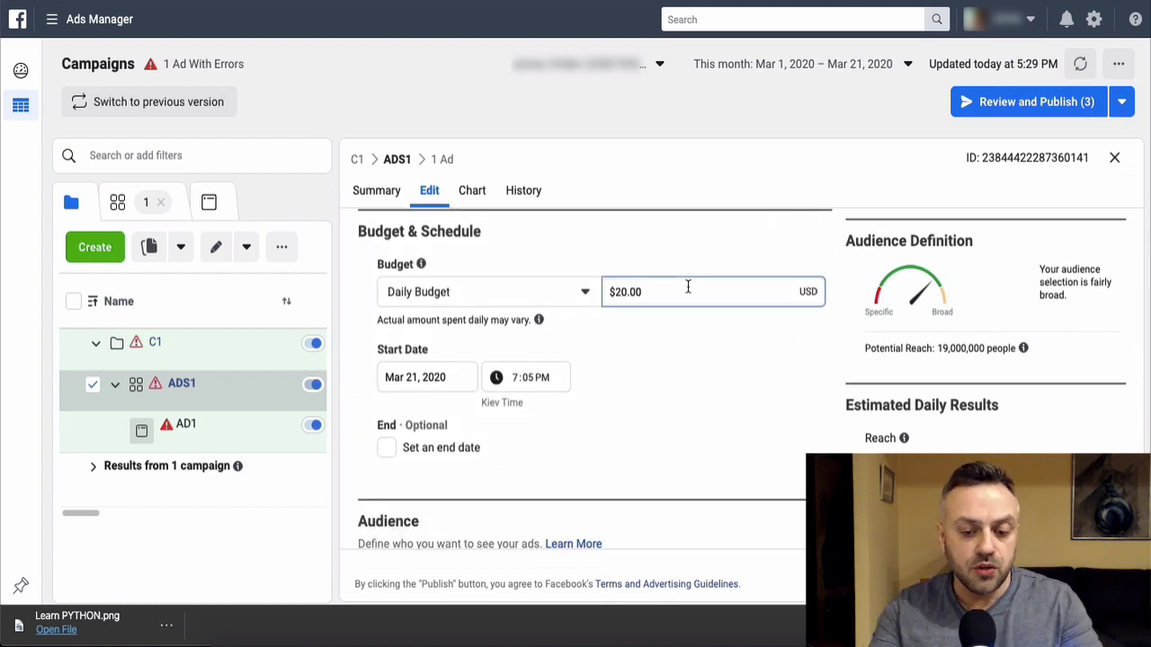
key(ctrl+a)
key(BackSpace)
text(5)
click(642, 345)
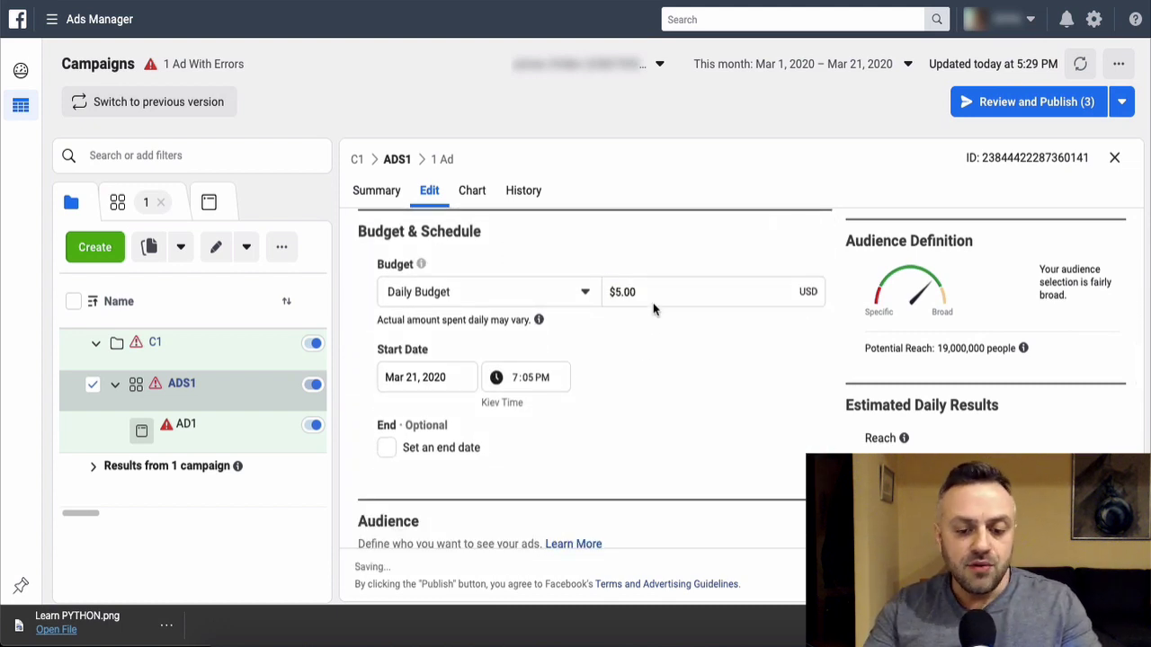
Step: Set the daily budget of ad set ADS1 to $10
click(660, 297)
key(ctrl+a)
key(BackSpace)
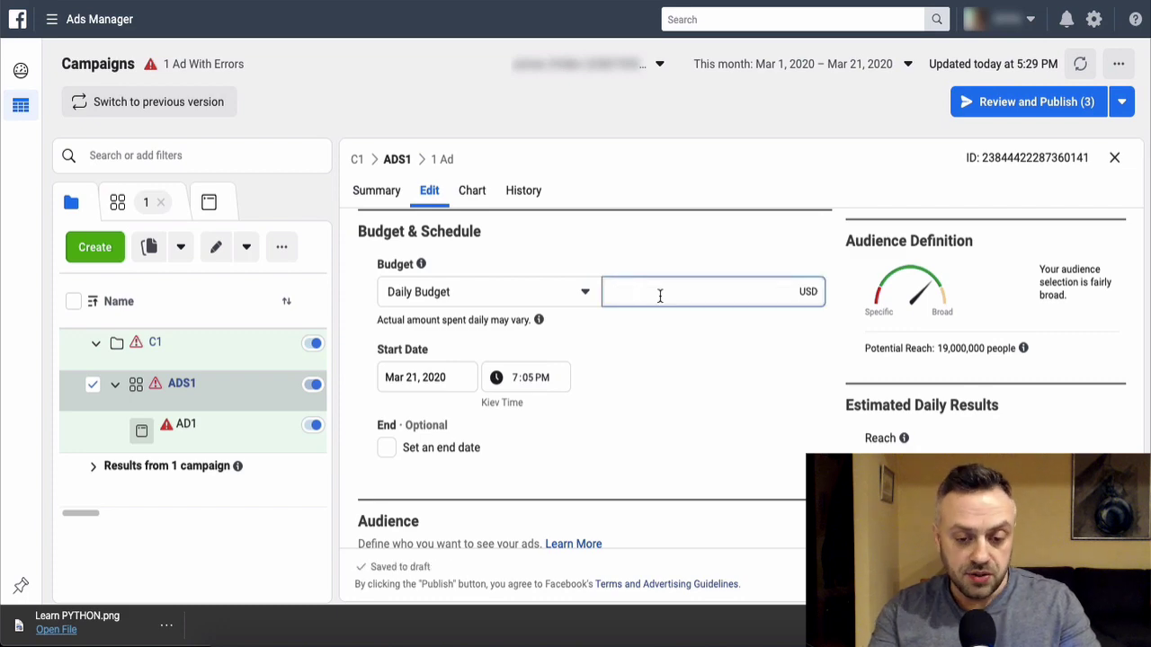
text(10)
click(654, 395)
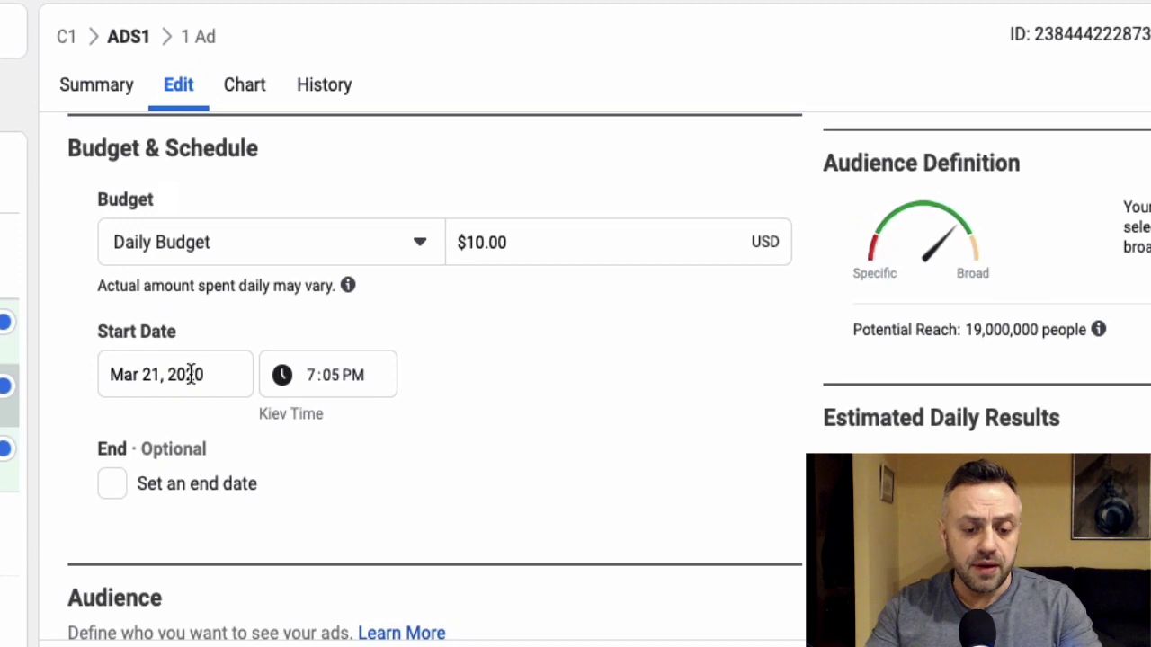
Step: Schedule the ad set to start on Mar 22, 2020 at 12:00 AM
click(191, 374)
click(124, 613)
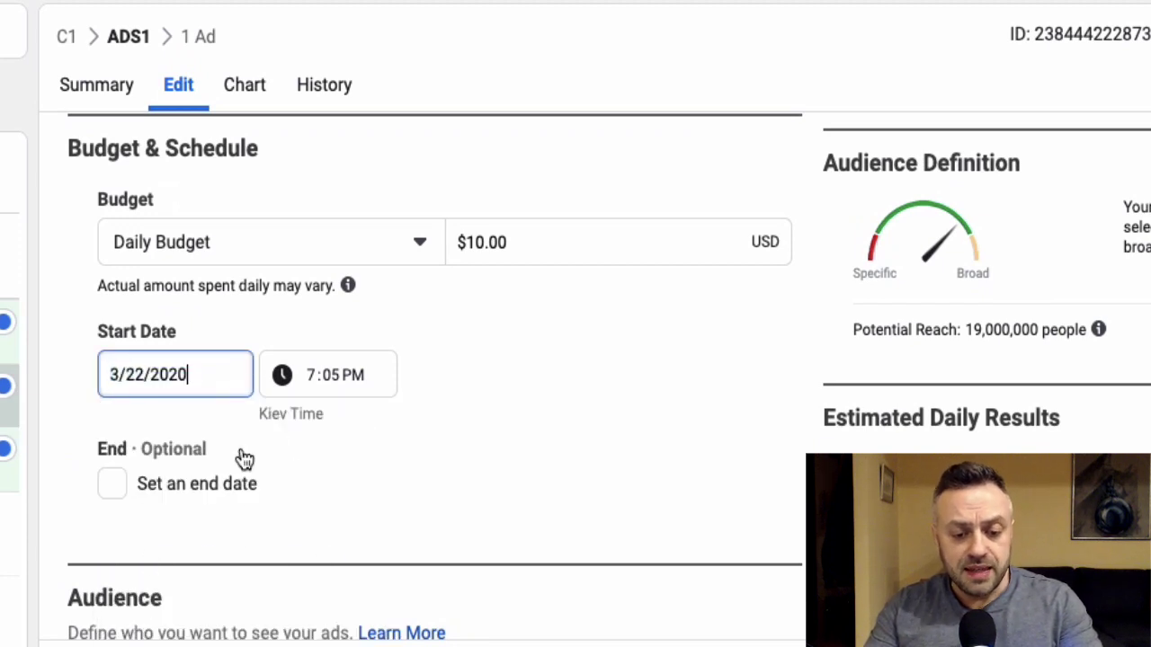
click(309, 378)
text(12)
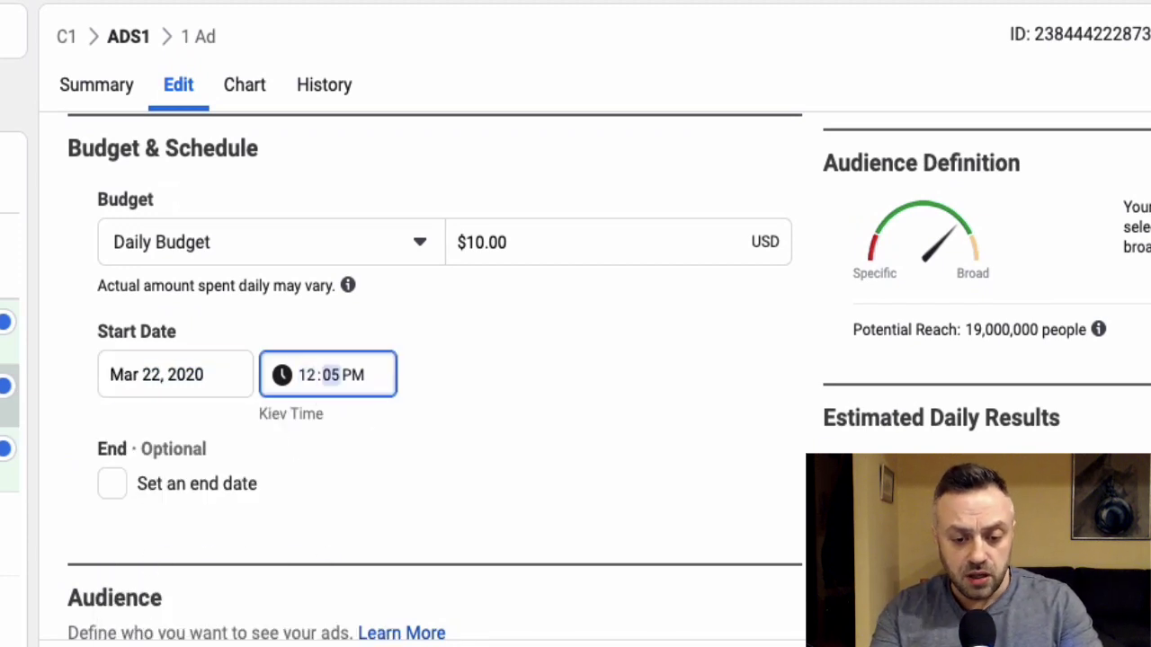
text(00a)
click(514, 383)
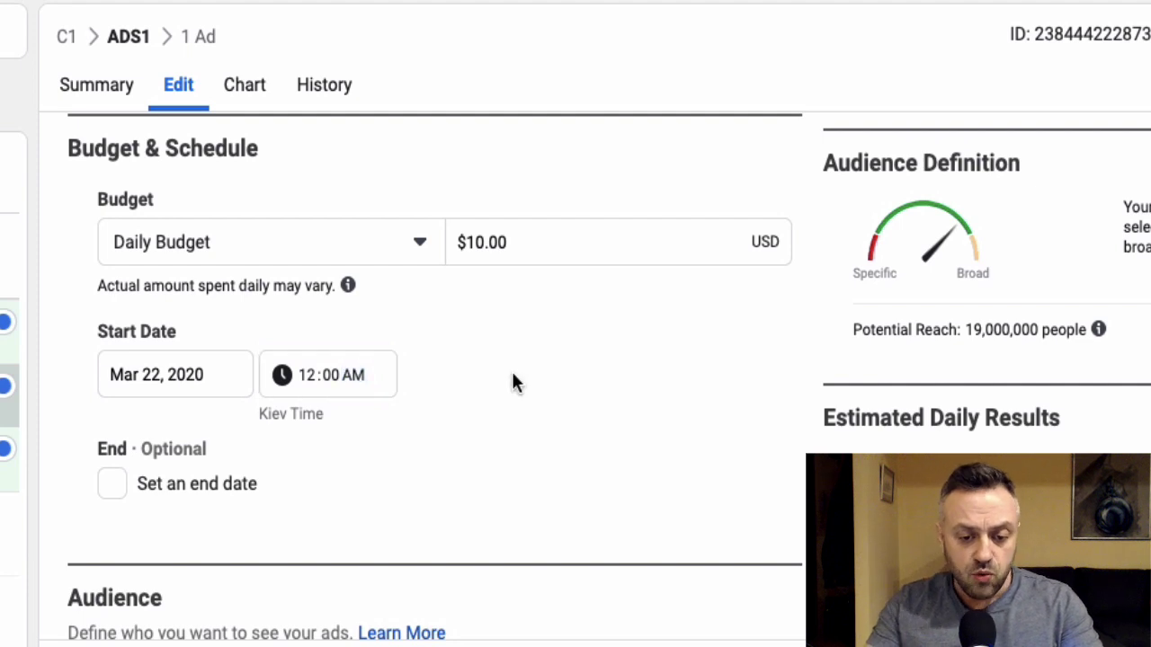
Step: Add the country United States to the ad set's included audience locations
scroll(514, 383, down, 6)
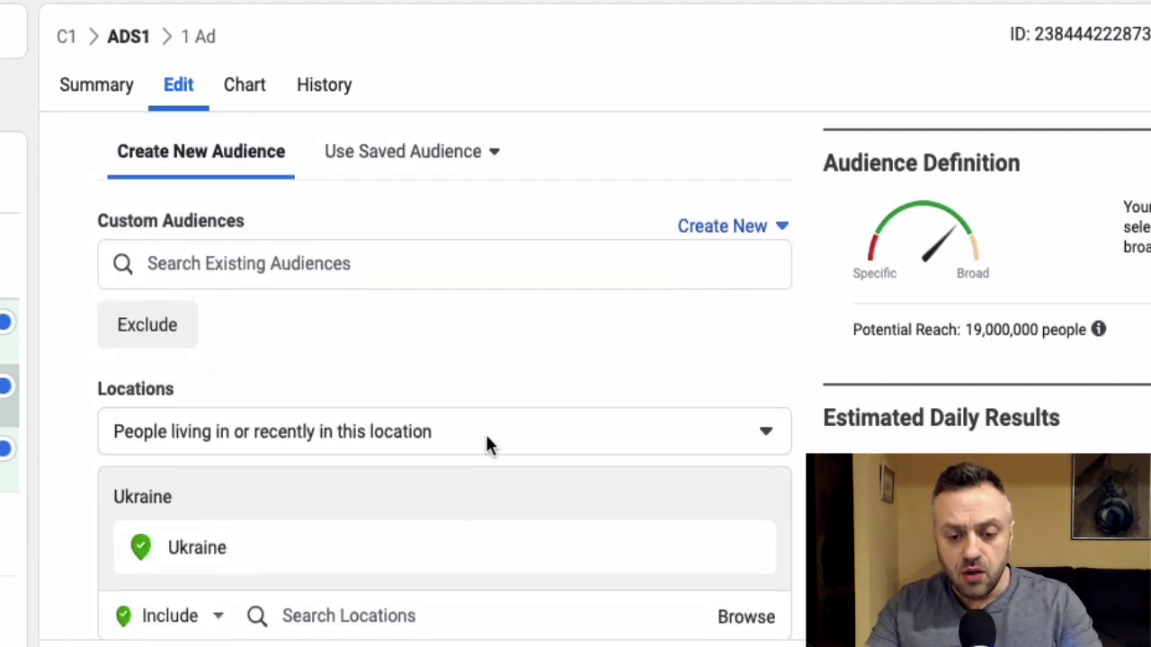
scroll(485, 435, down, 1)
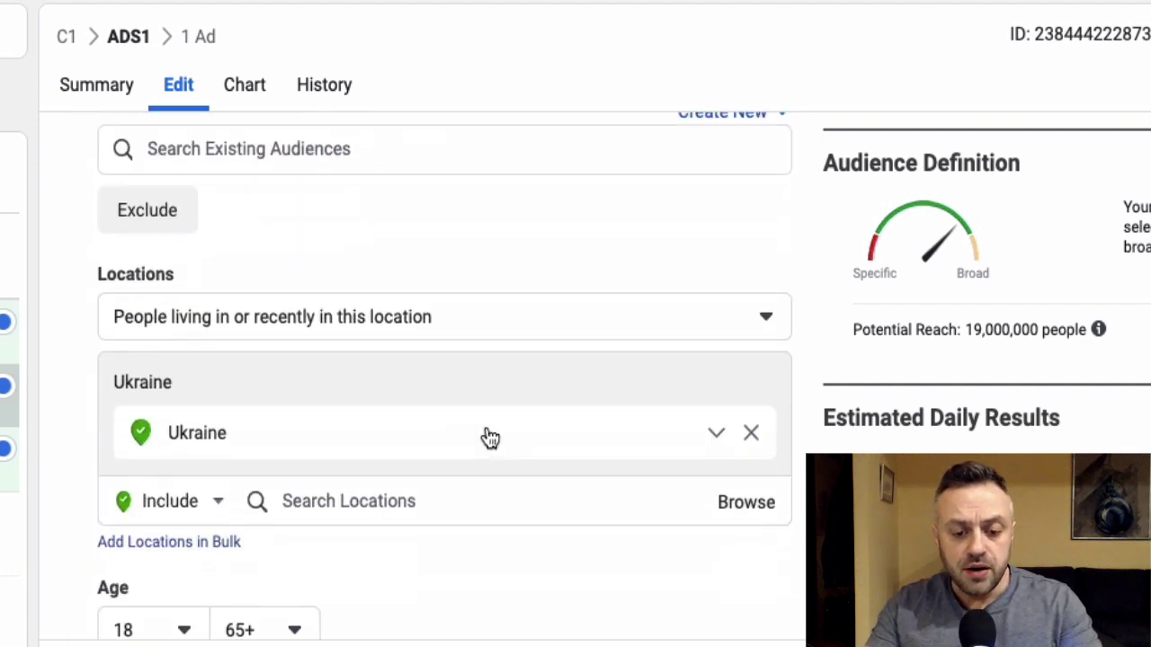
click(403, 501)
text(UNTED)
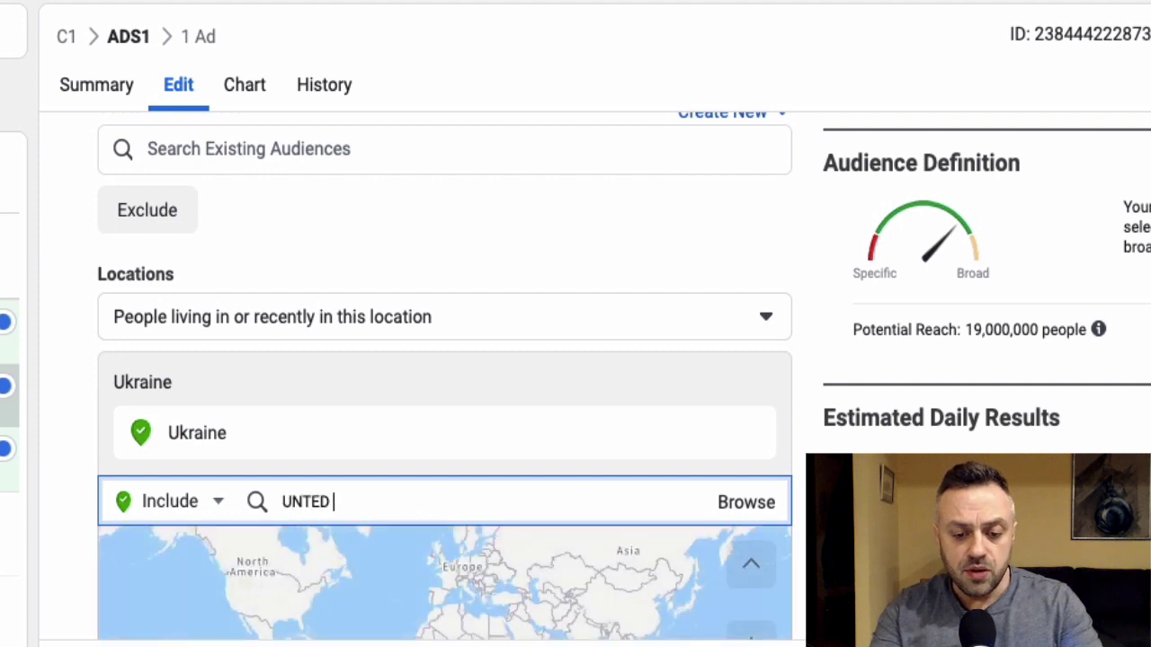
key(BackSpace)
key(BackSpace)
key(BackSpace)
key(BackSpace)
key(BackSpace)
key(BackSpace)
text(united states)
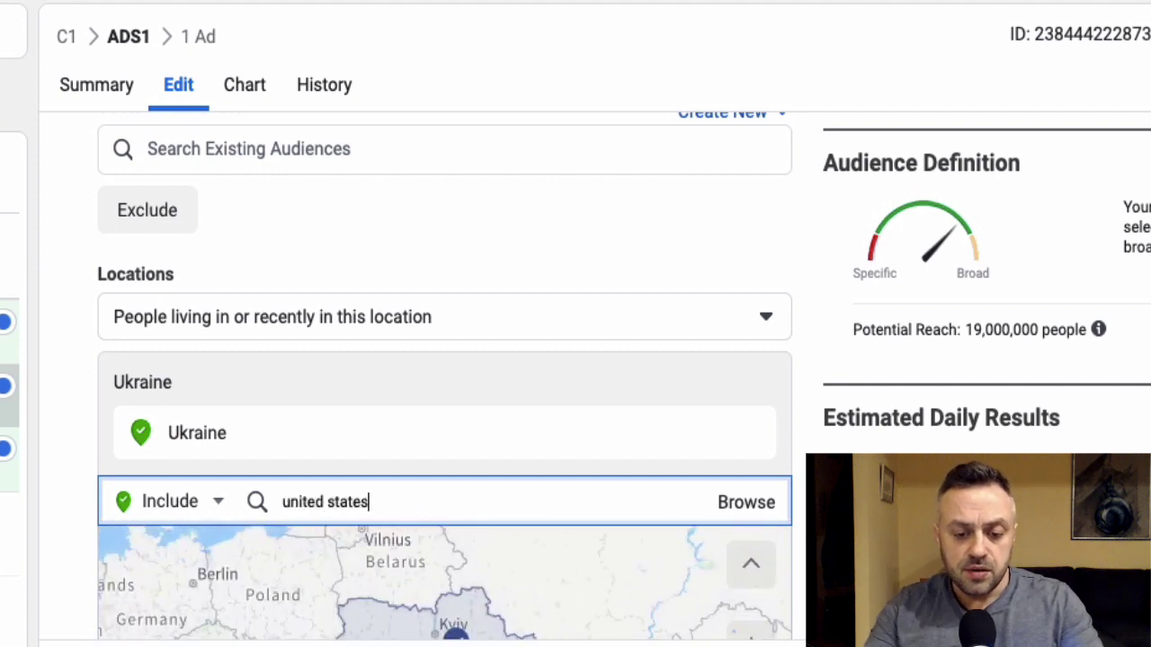
click(392, 566)
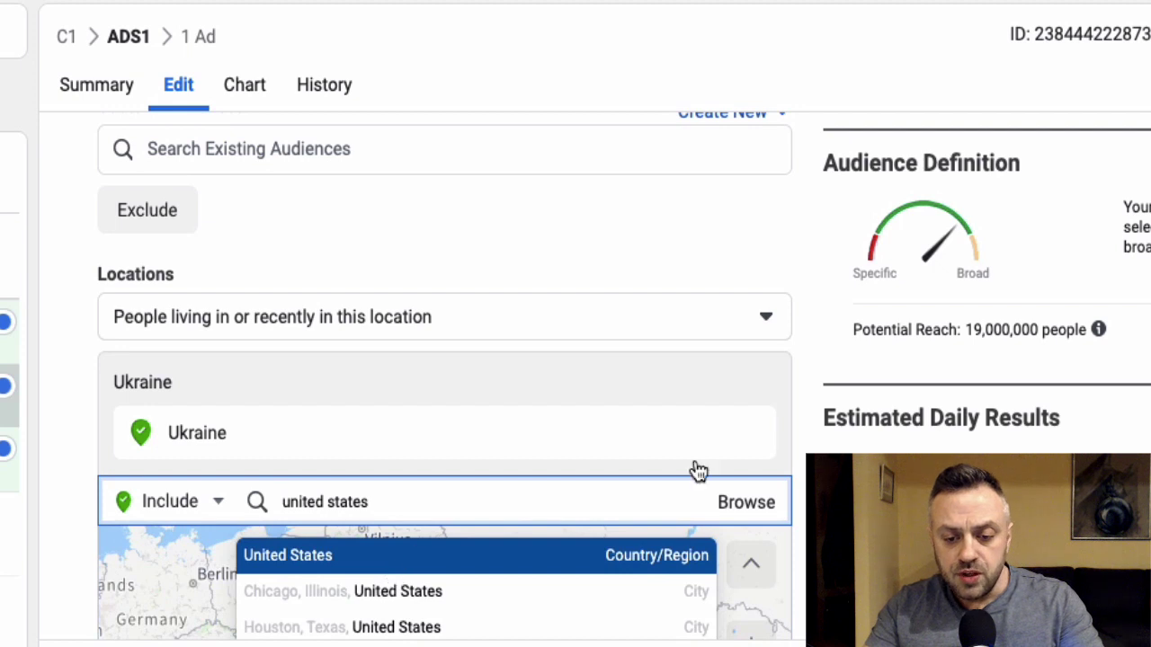
Step: Remove Ukraine from the ad set's audience locations
scroll(612, 380, down, 1)
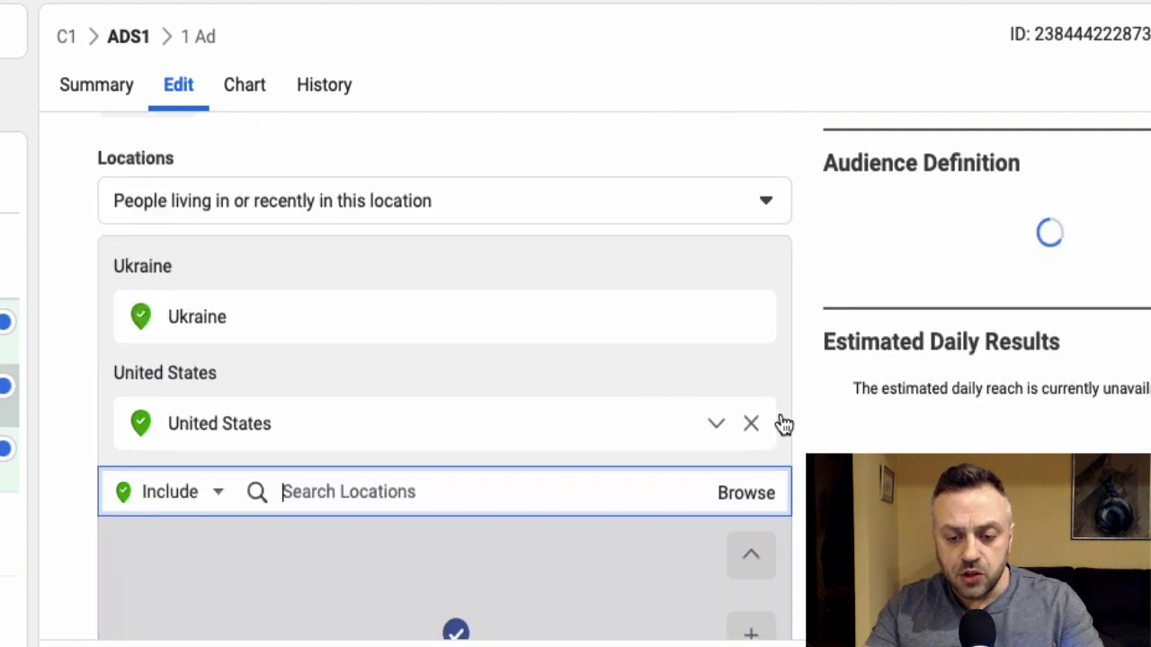
click(755, 320)
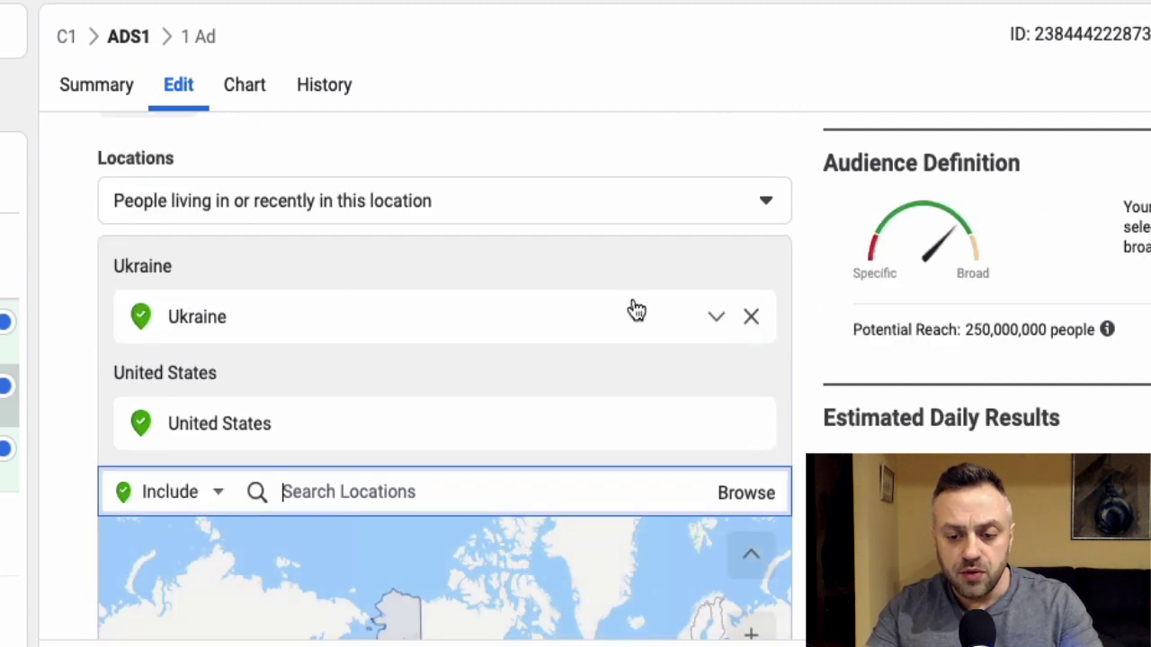
scroll(75, 329, down, 1)
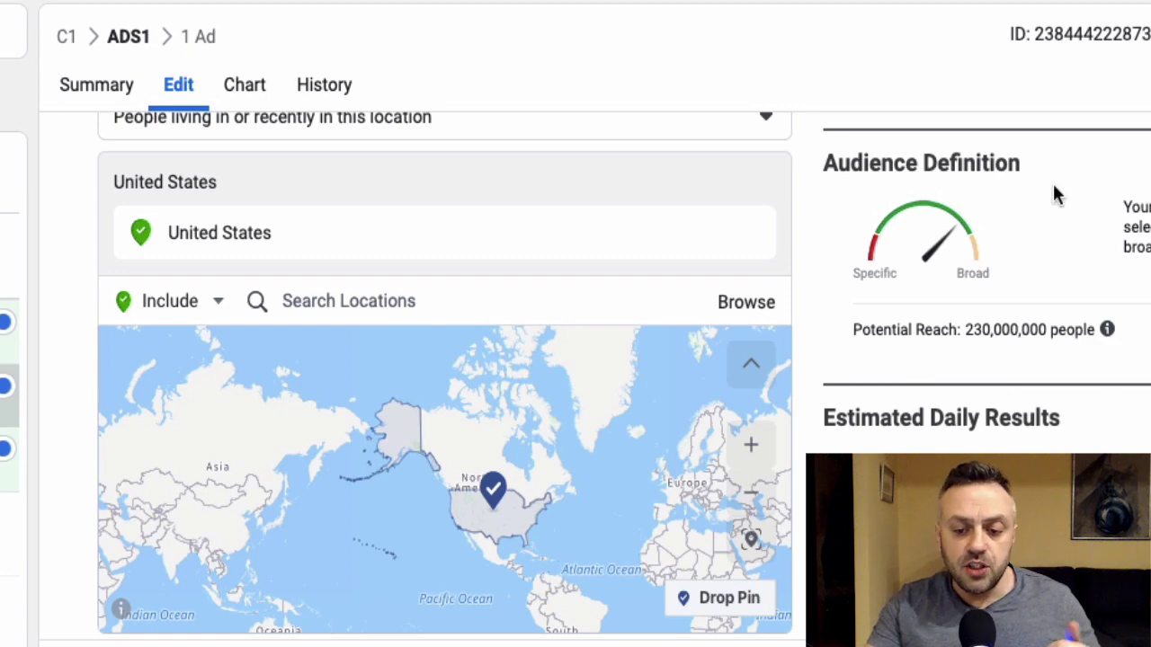
Step: Set the audience's minimum age to 25
scroll(67, 378, down, 3)
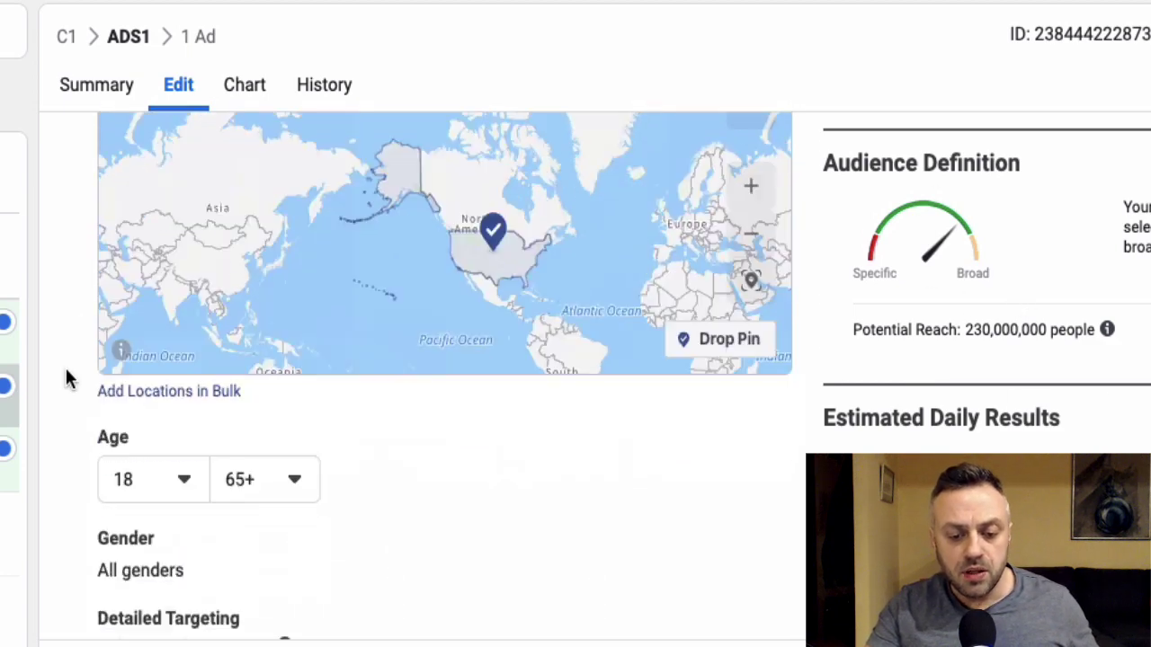
scroll(66, 370, down, 2)
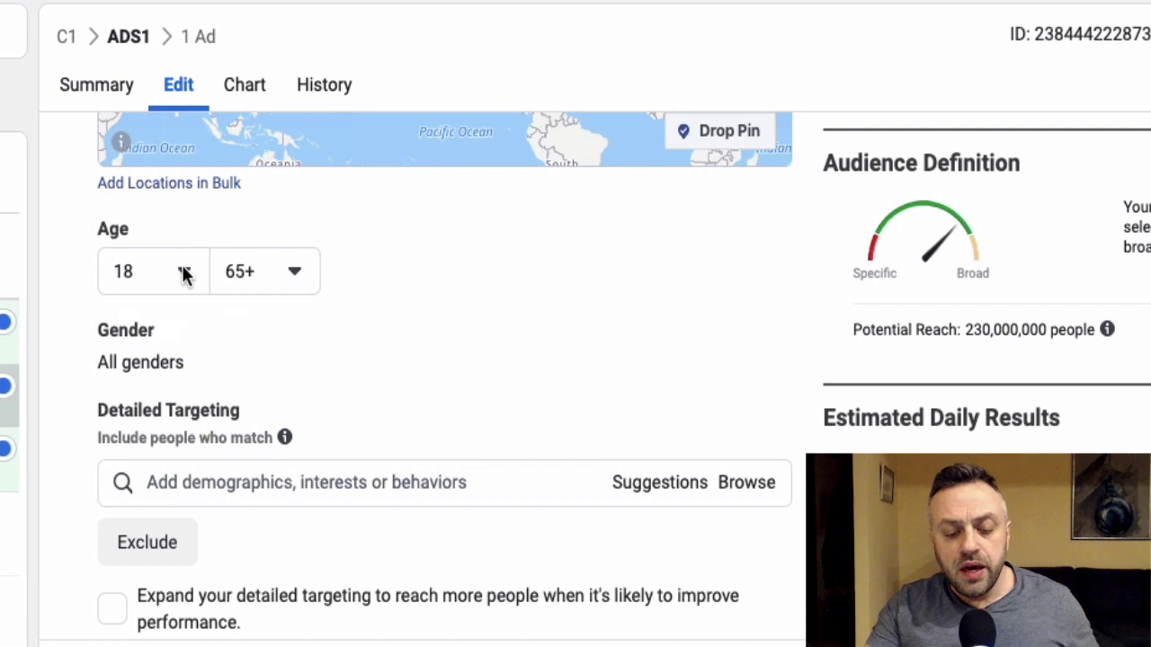
click(183, 273)
scroll(167, 501, down, 3)
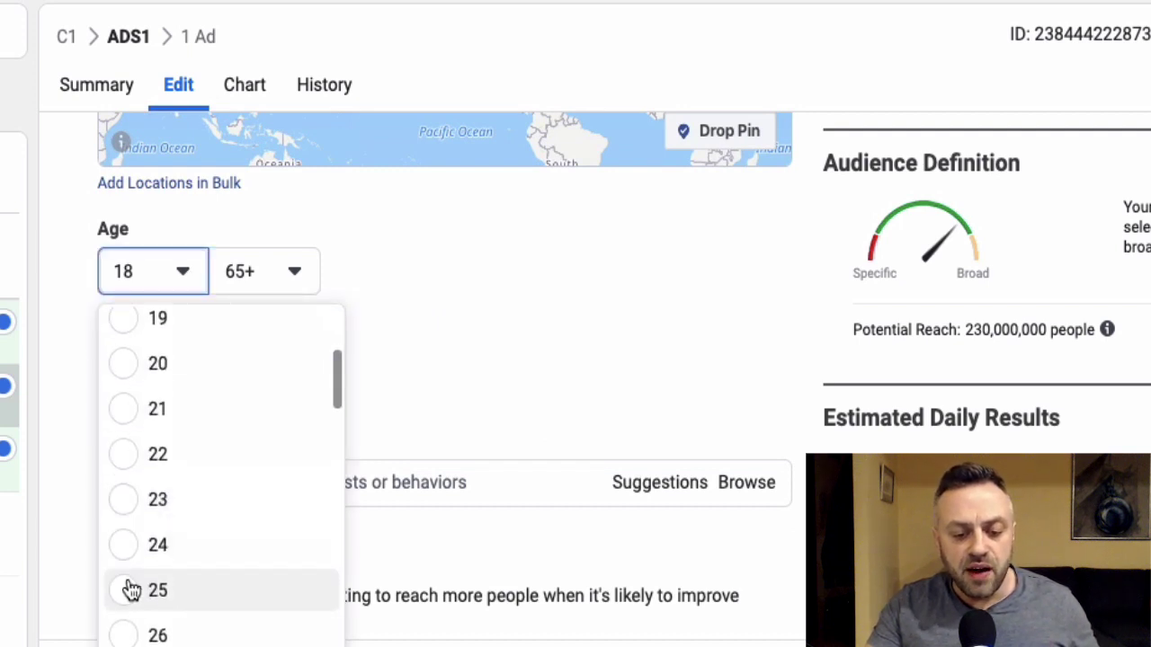
click(132, 590)
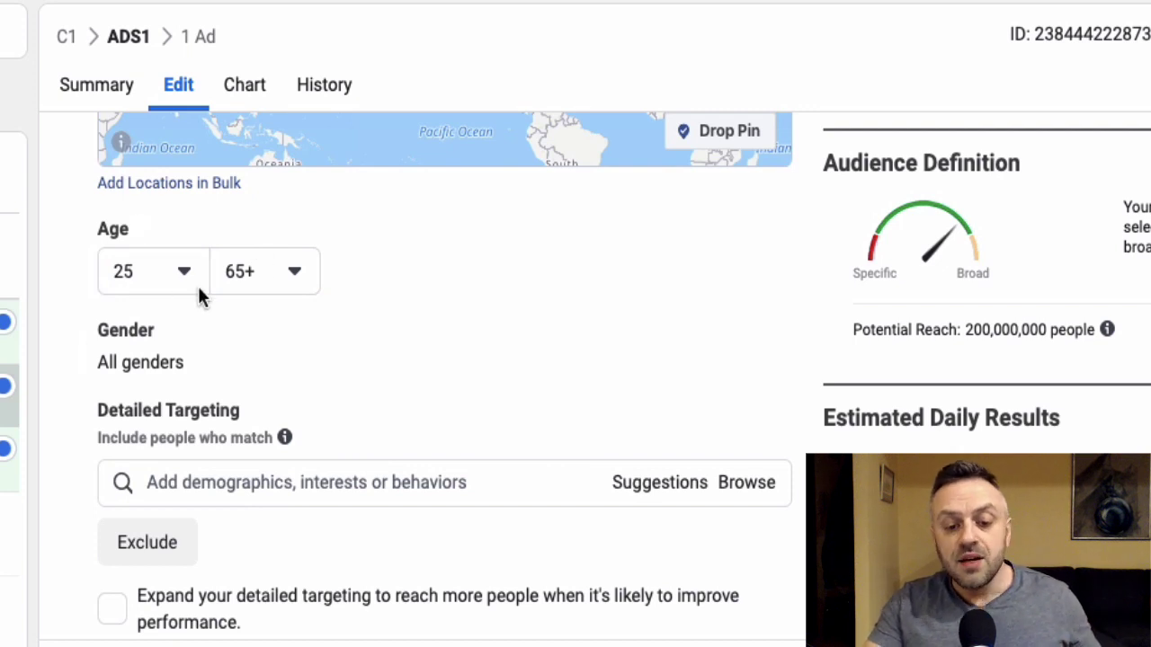
Step: Add the interest Python (programming language) to the ad set's detailed targeting
scroll(73, 358, down, 3)
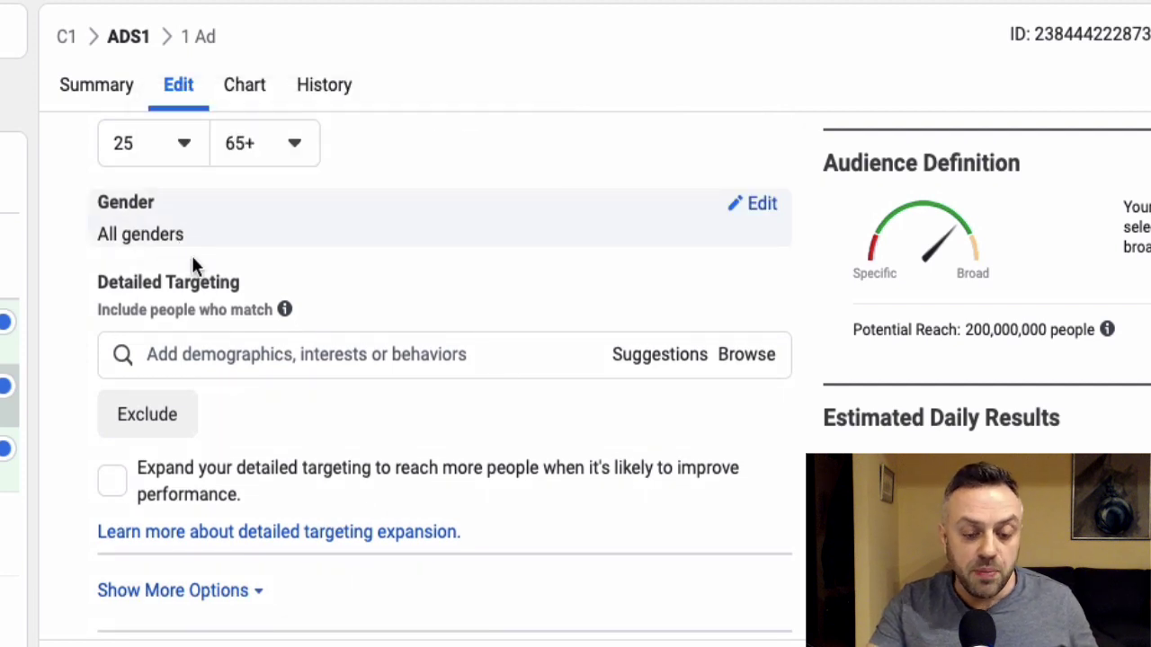
click(253, 352)
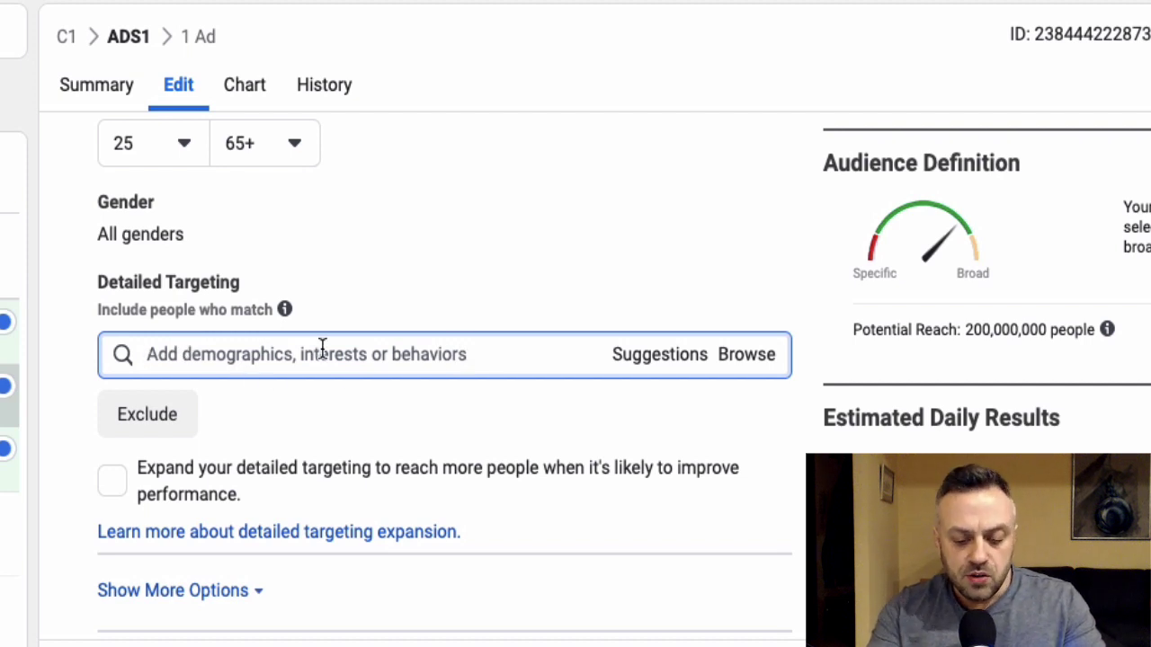
text(python)
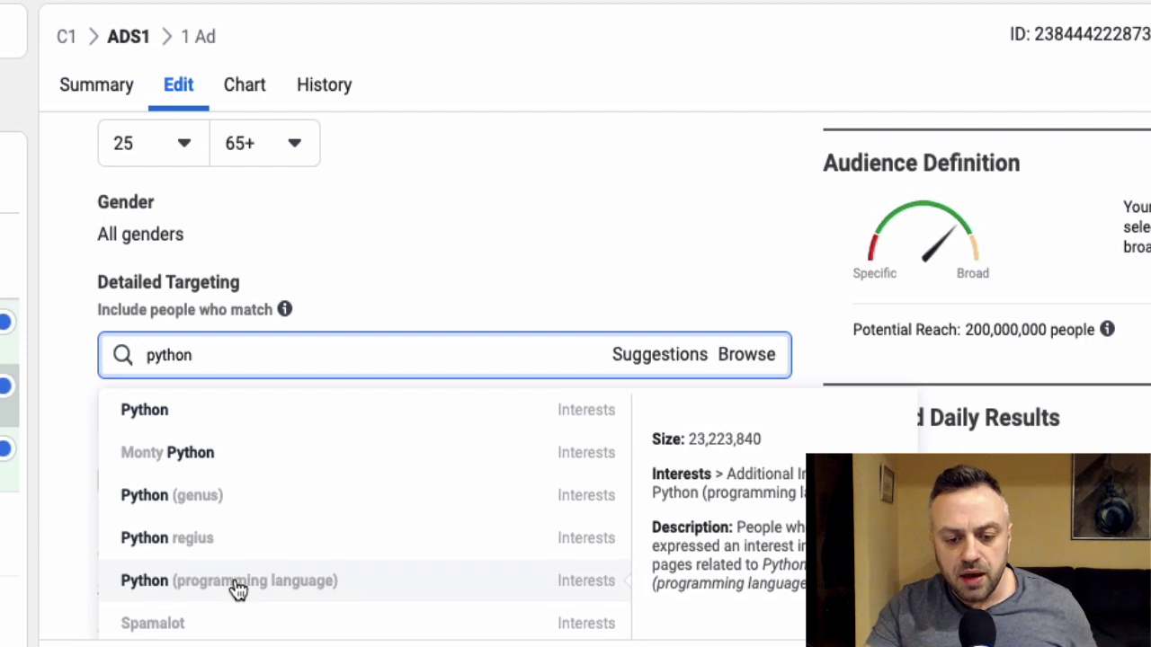
click(387, 586)
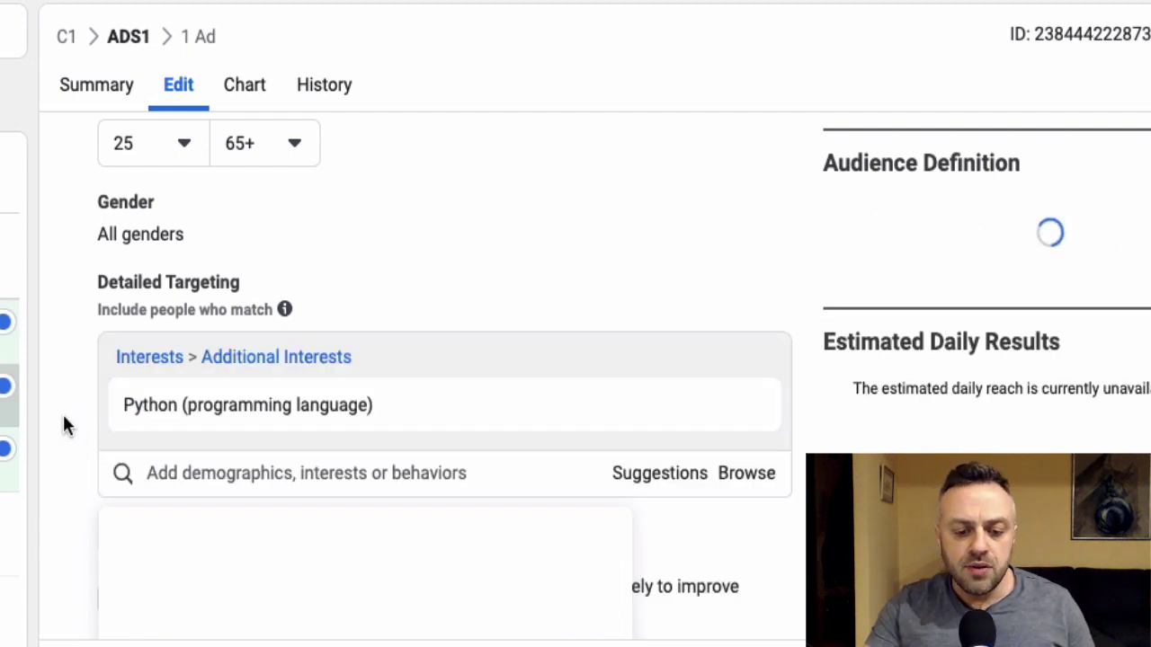
scroll(59, 387, down, 2)
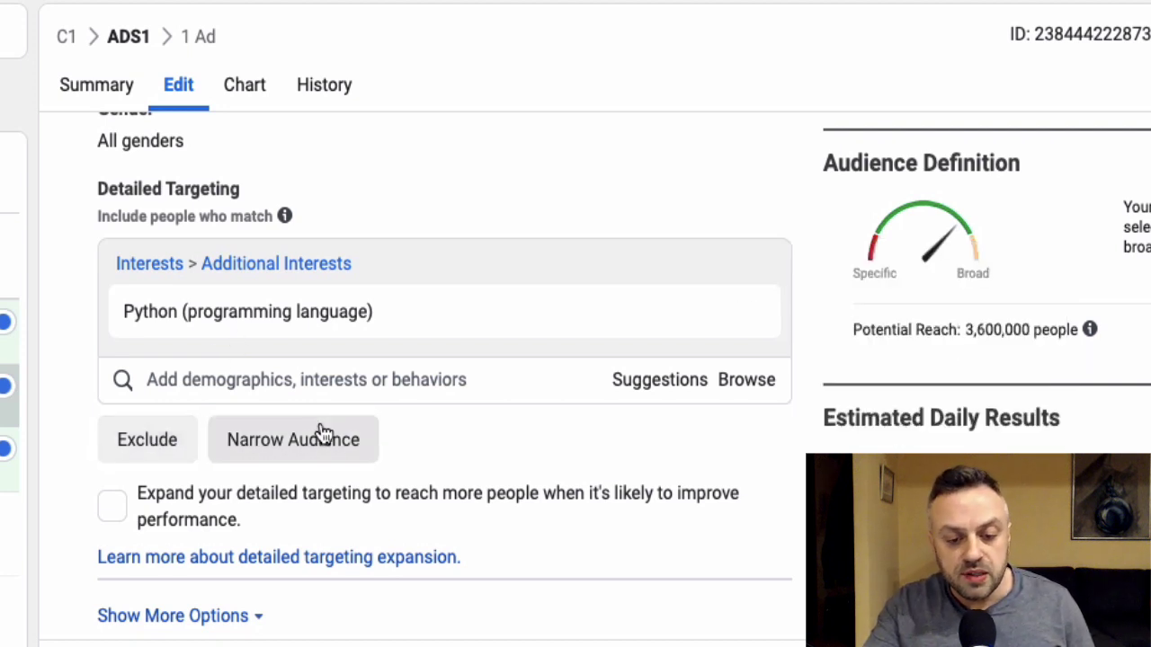
mouse_move(404, 298)
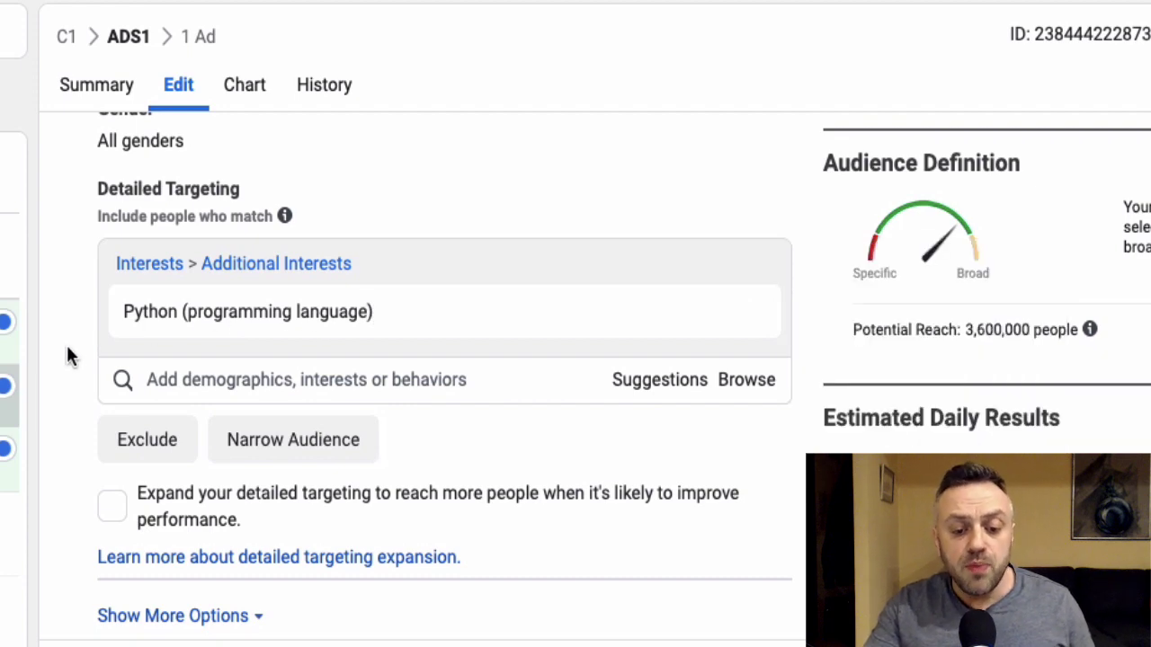
Step: Switch the ad set to manual placements and exclude Audience Network, Messenger and Instagram, keeping only the Facebook platform
scroll(66, 348, down, 5)
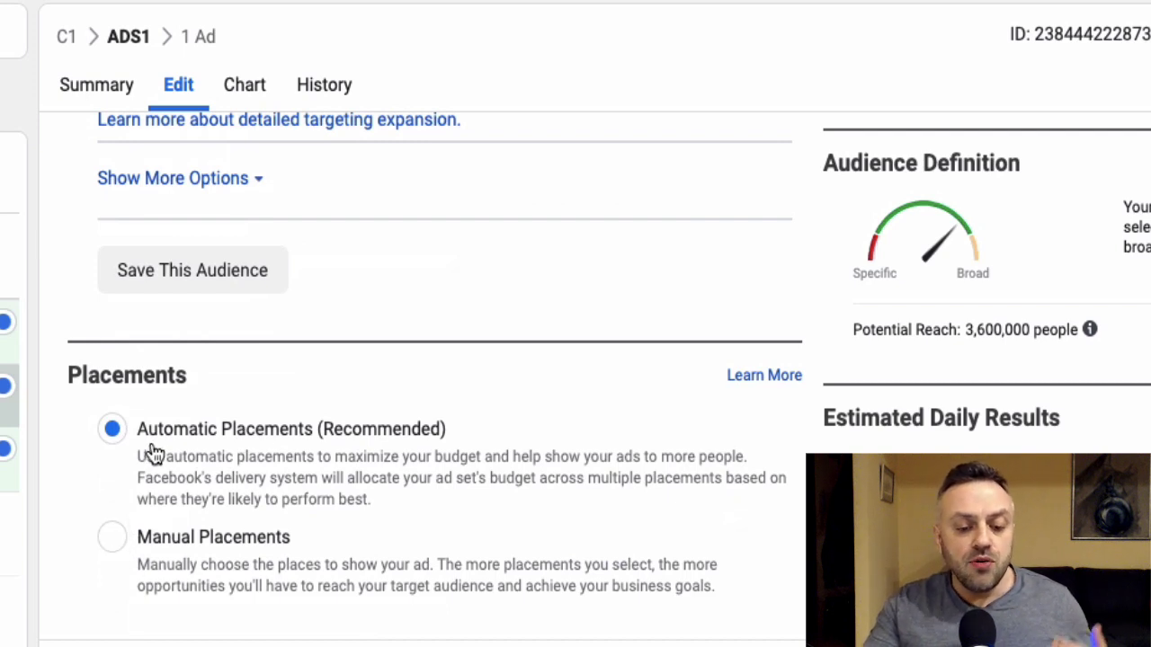
click(116, 545)
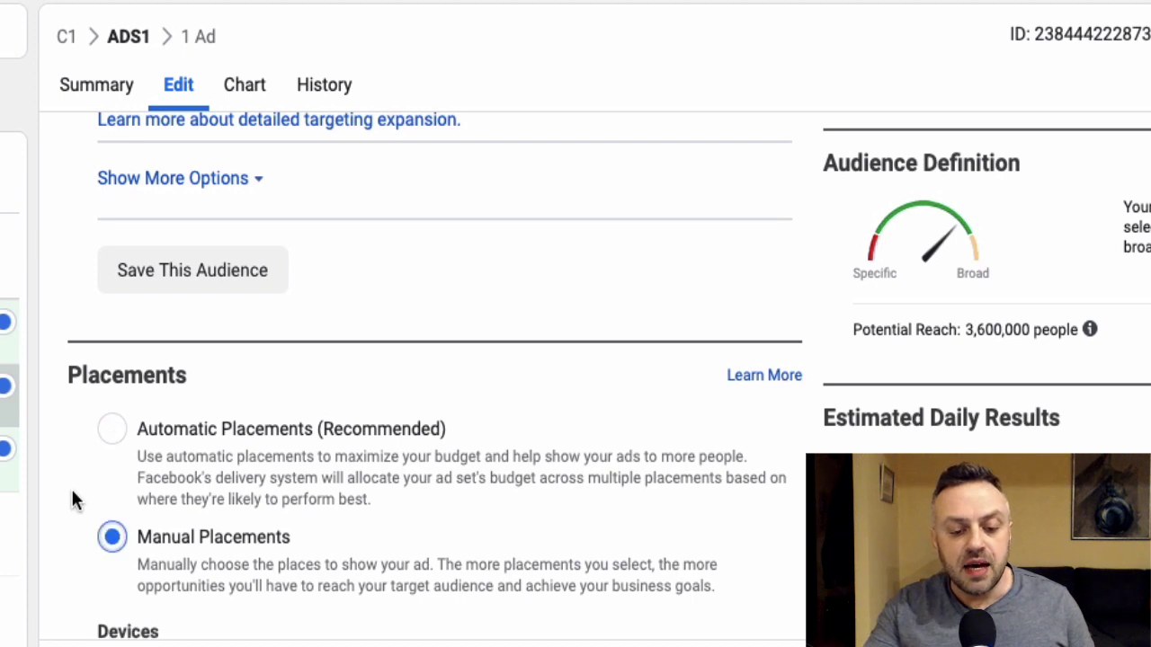
scroll(71, 487, down, 5)
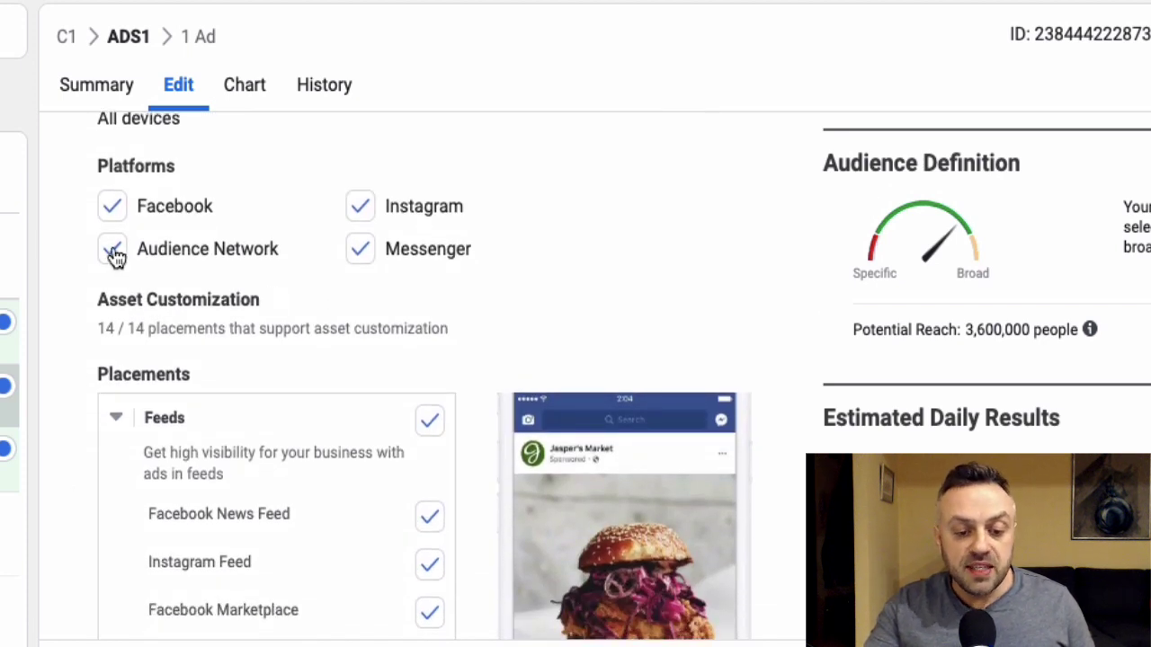
click(114, 254)
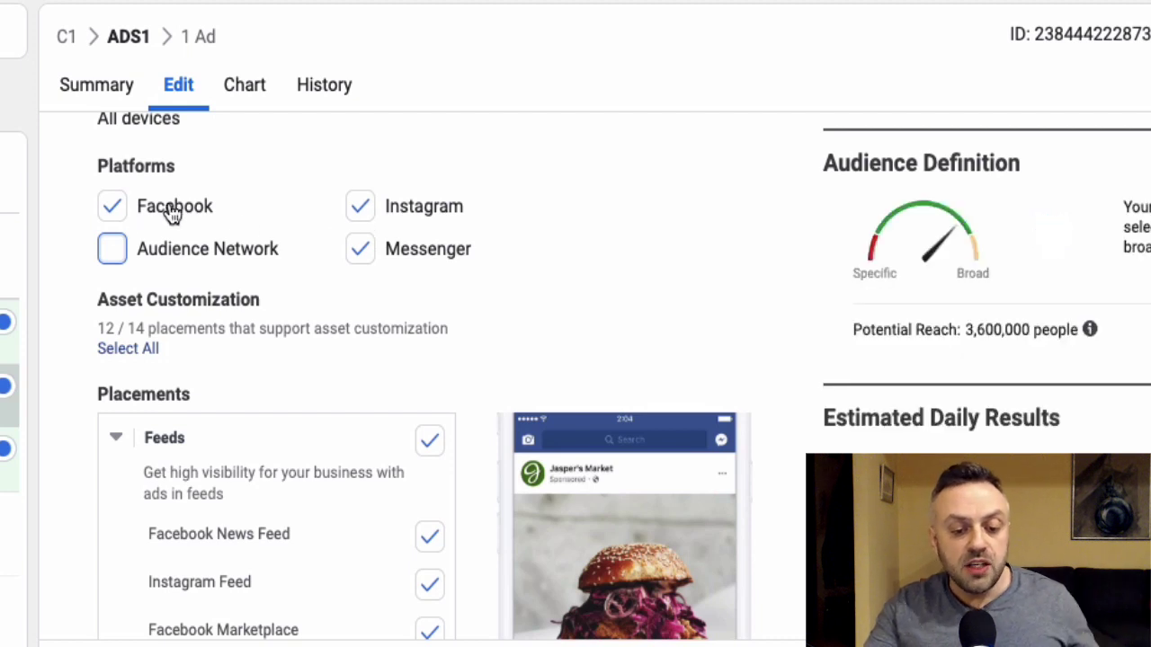
click(368, 259)
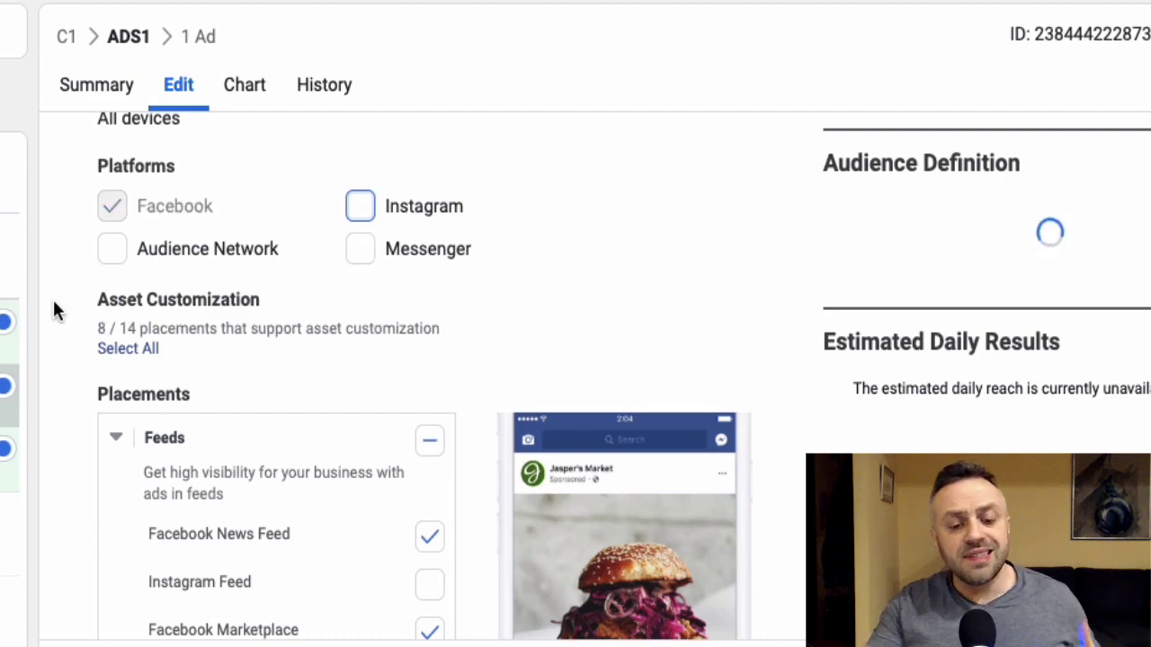
Step: Exclude Facebook Marketplace, Facebook Video Feeds and Facebook Right Column from the feed placements, keeping Facebook News Feed
scroll(53, 310, down, 5)
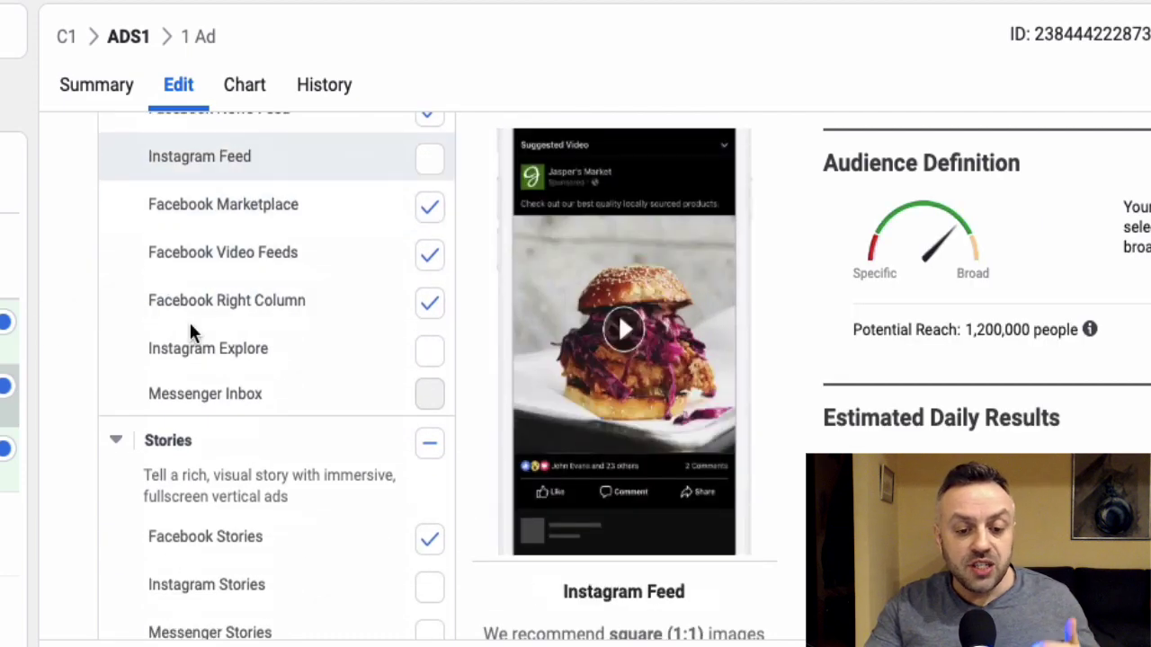
scroll(72, 332, up, 1)
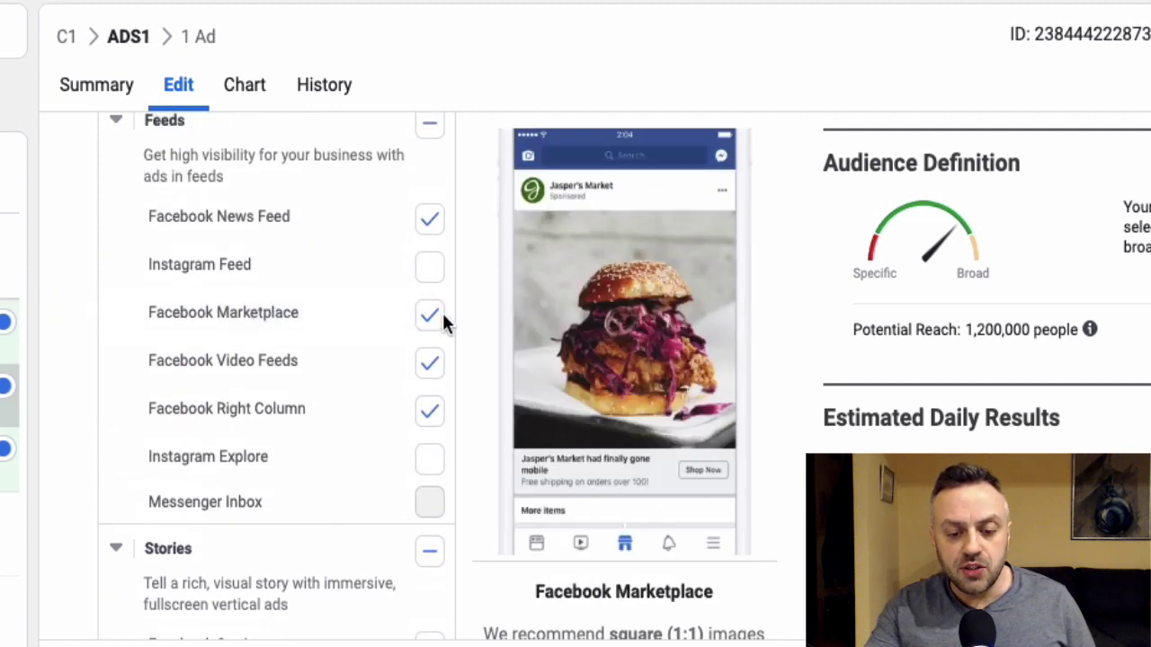
click(430, 320)
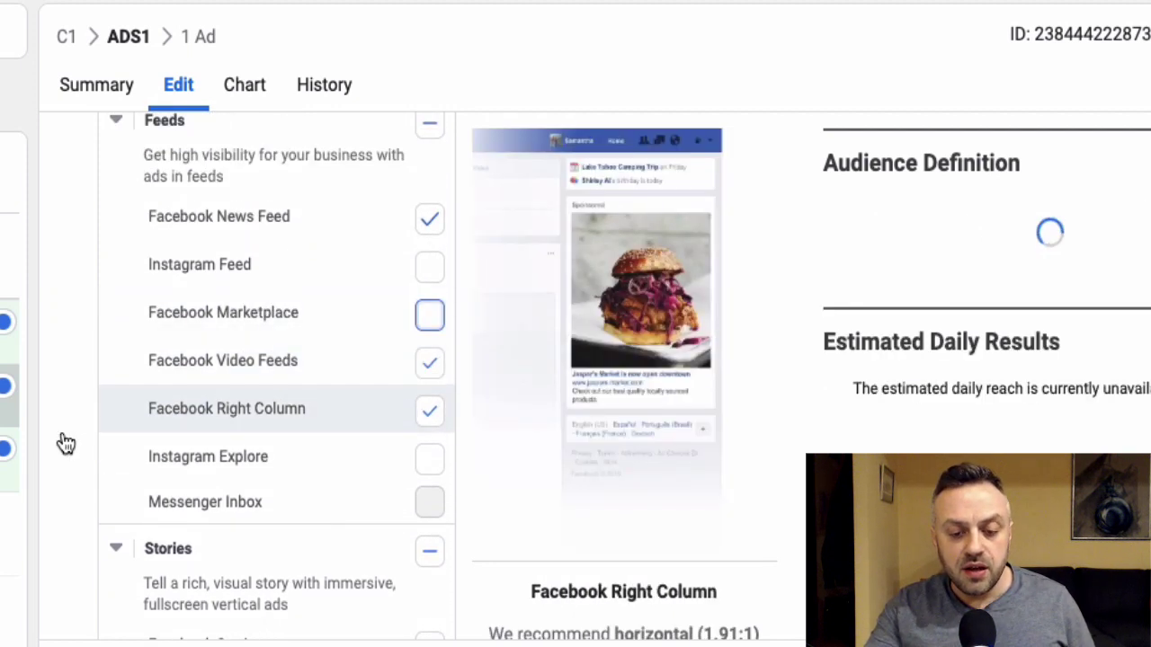
Step: Exclude the Facebook Stories, In-Stream, Search and In-Article placements from the ad set
scroll(63, 442, down, 2)
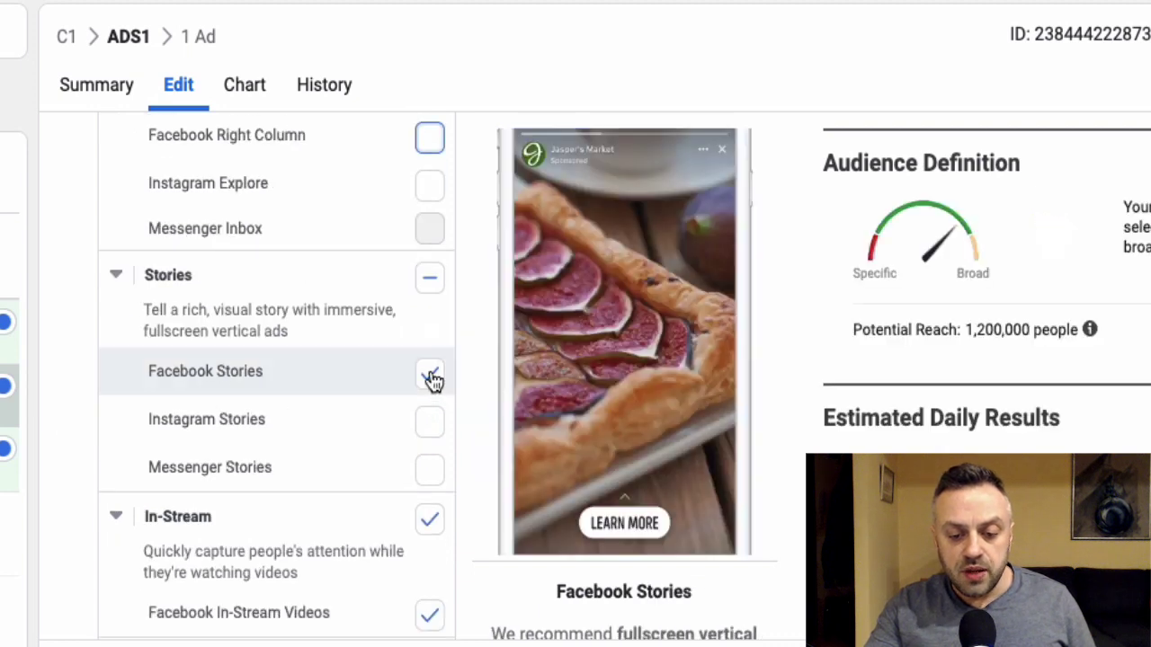
click(431, 521)
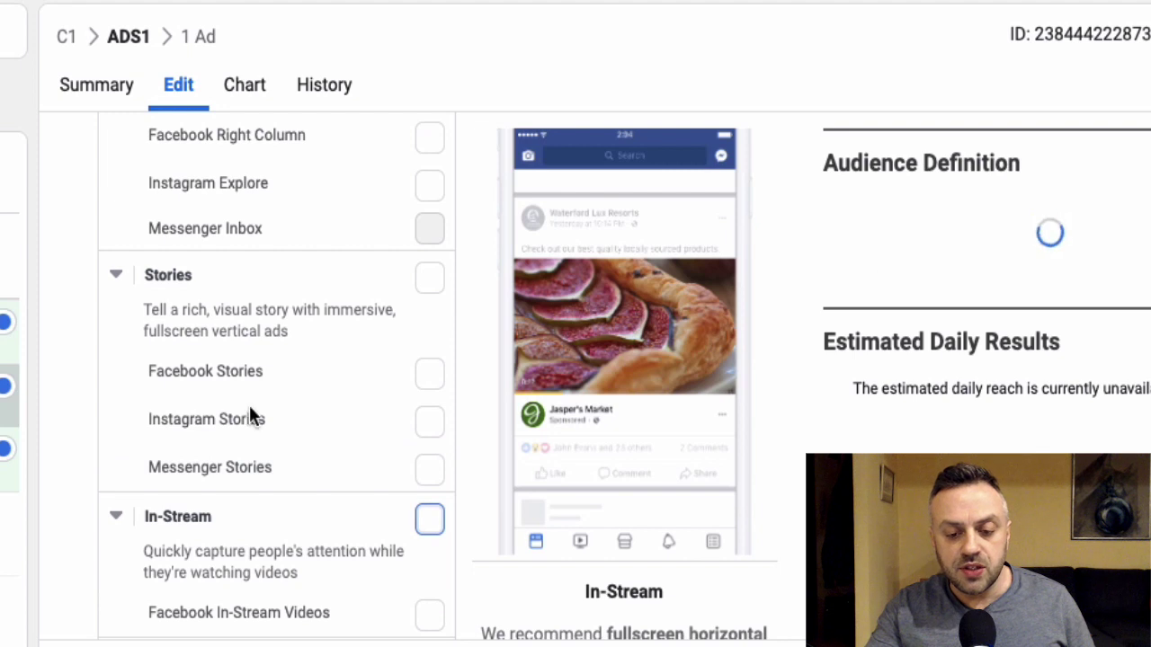
scroll(89, 426, down, 5)
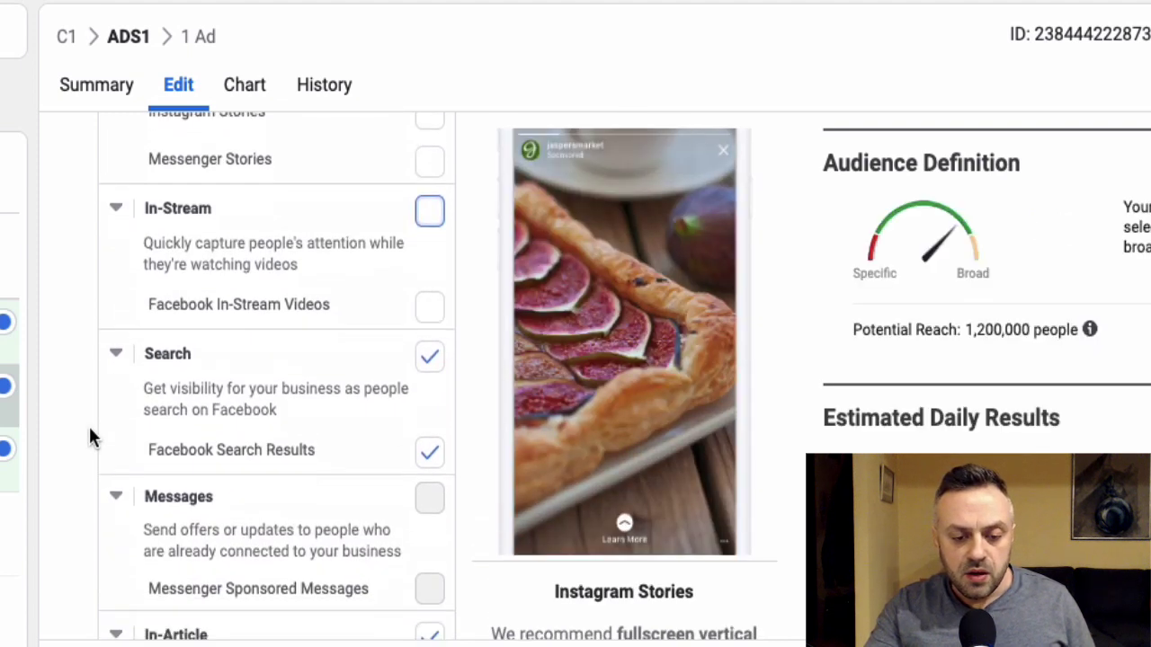
click(430, 322)
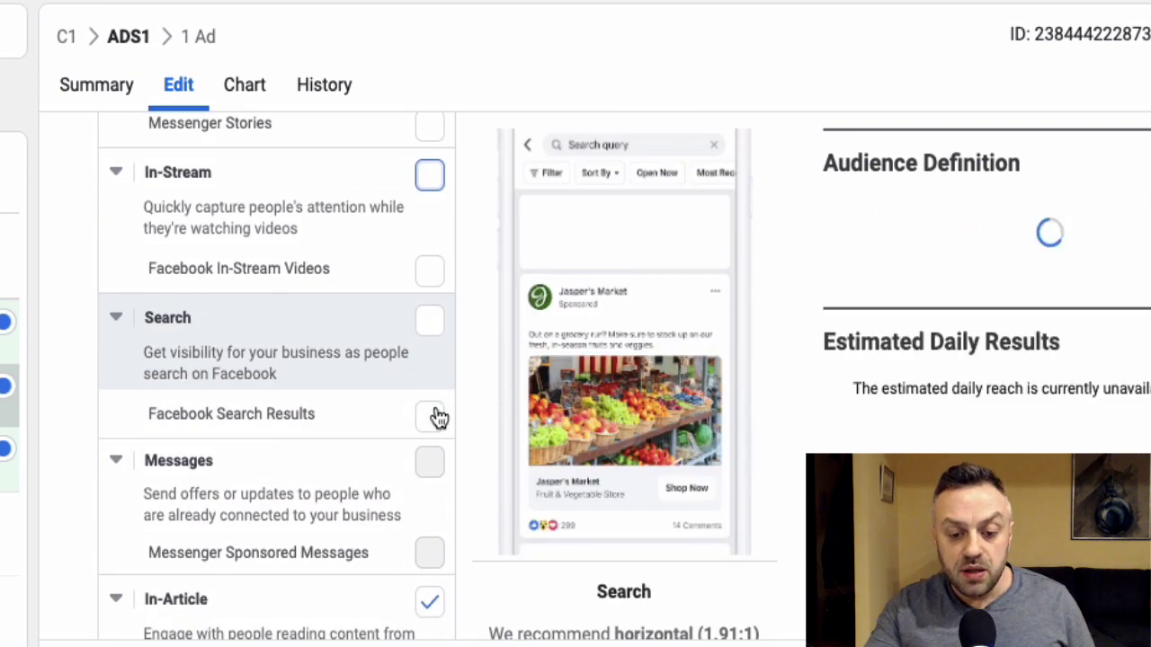
scroll(72, 486, down, 2)
scroll(76, 491, down, 1)
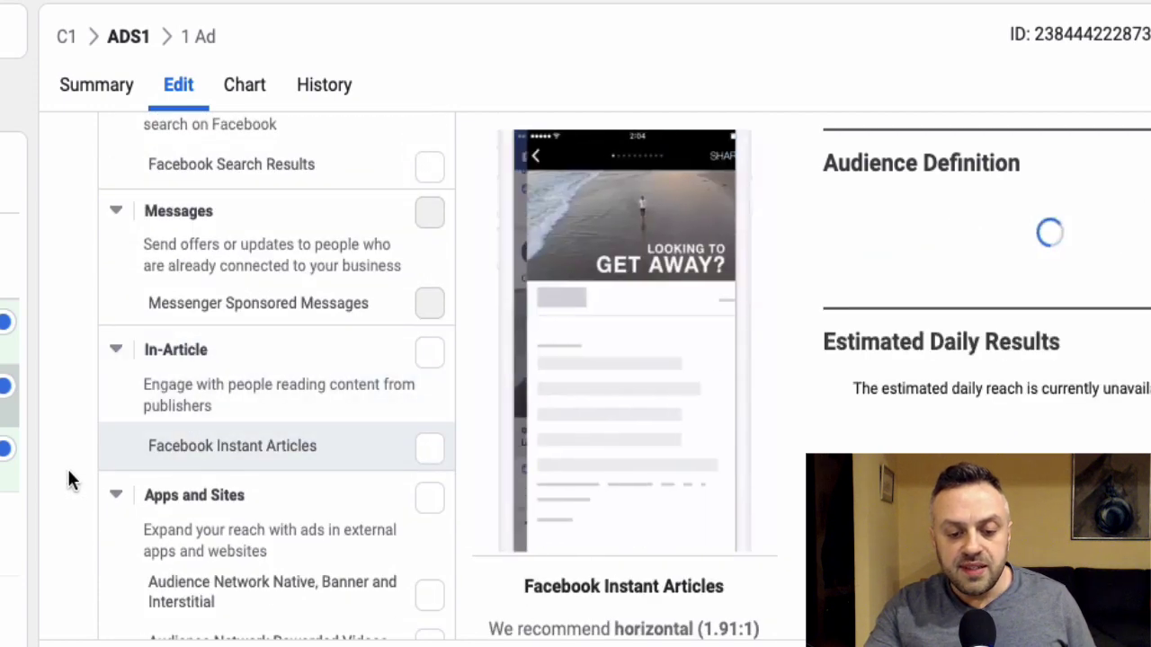
Step: Review the ad set's placements, detailed targeting, location, age, schedule and budget settings
scroll(69, 478, down, 4)
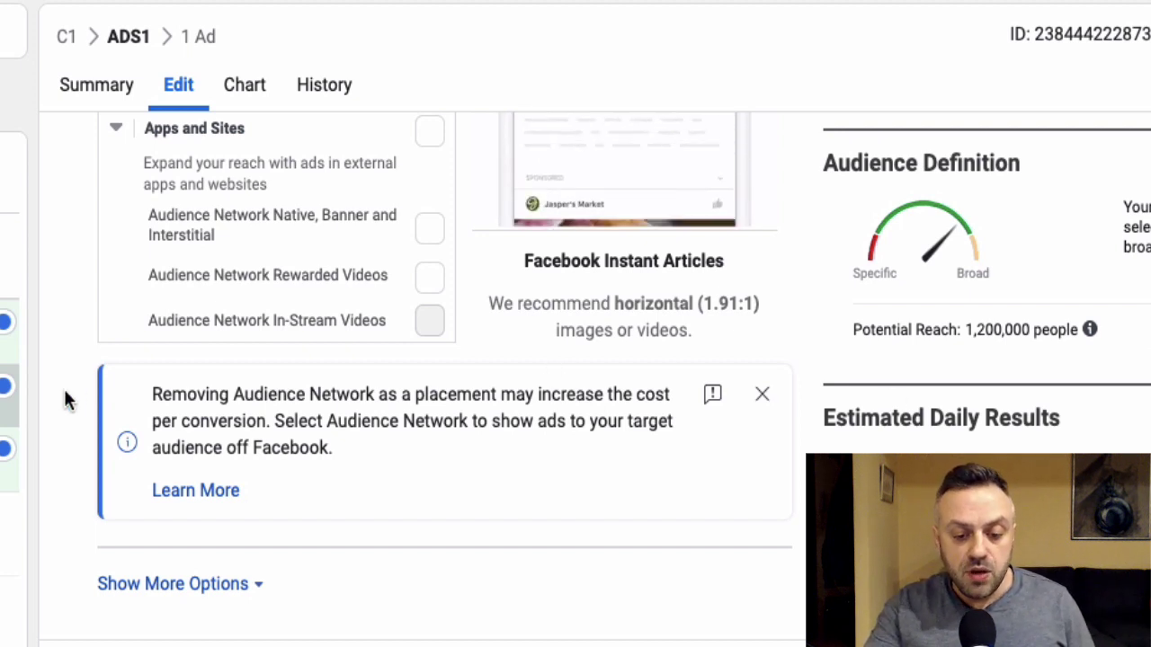
scroll(65, 393, up, 10)
scroll(64, 393, up, 15)
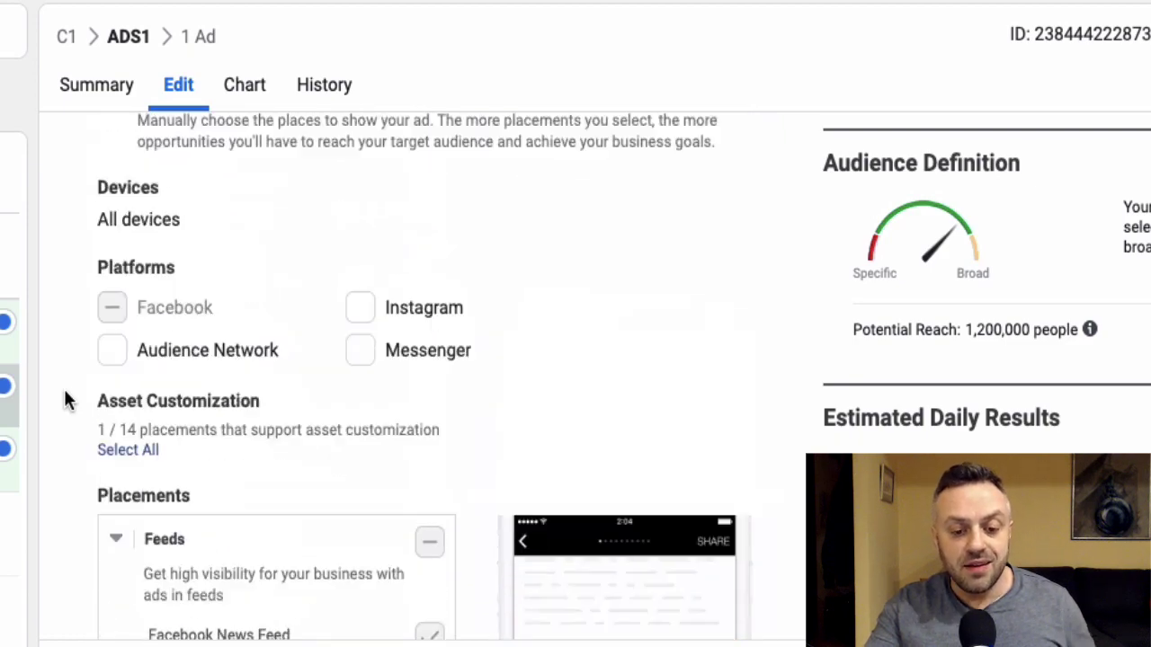
scroll(61, 393, up, 5)
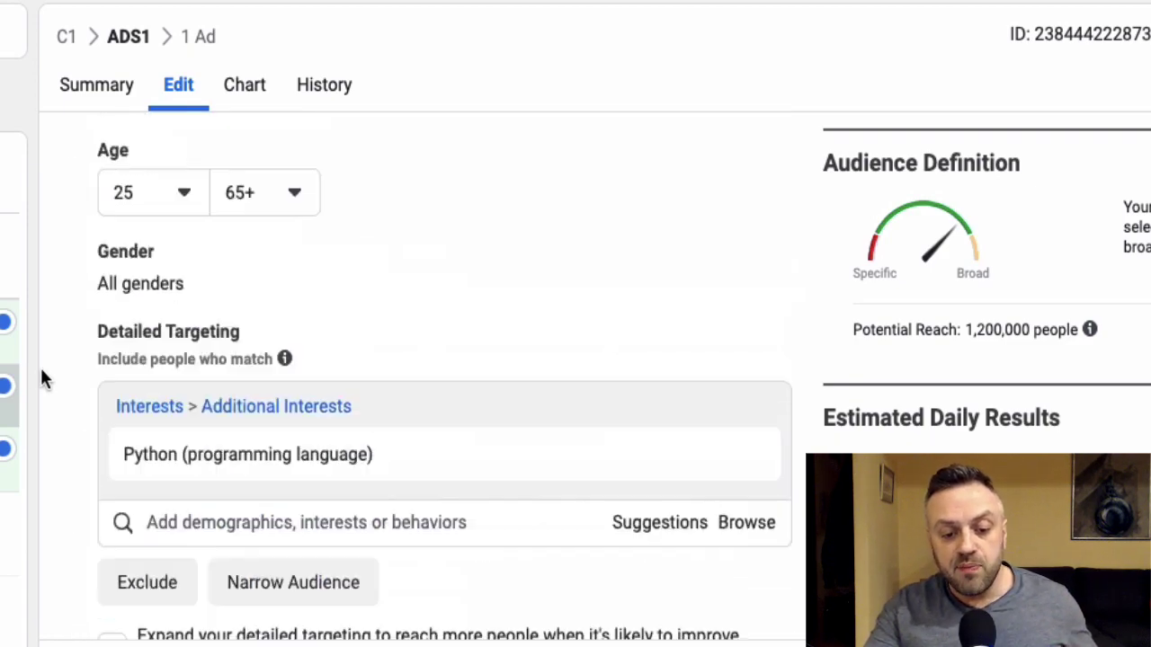
scroll(41, 368, down, 4)
scroll(54, 401, up, 10)
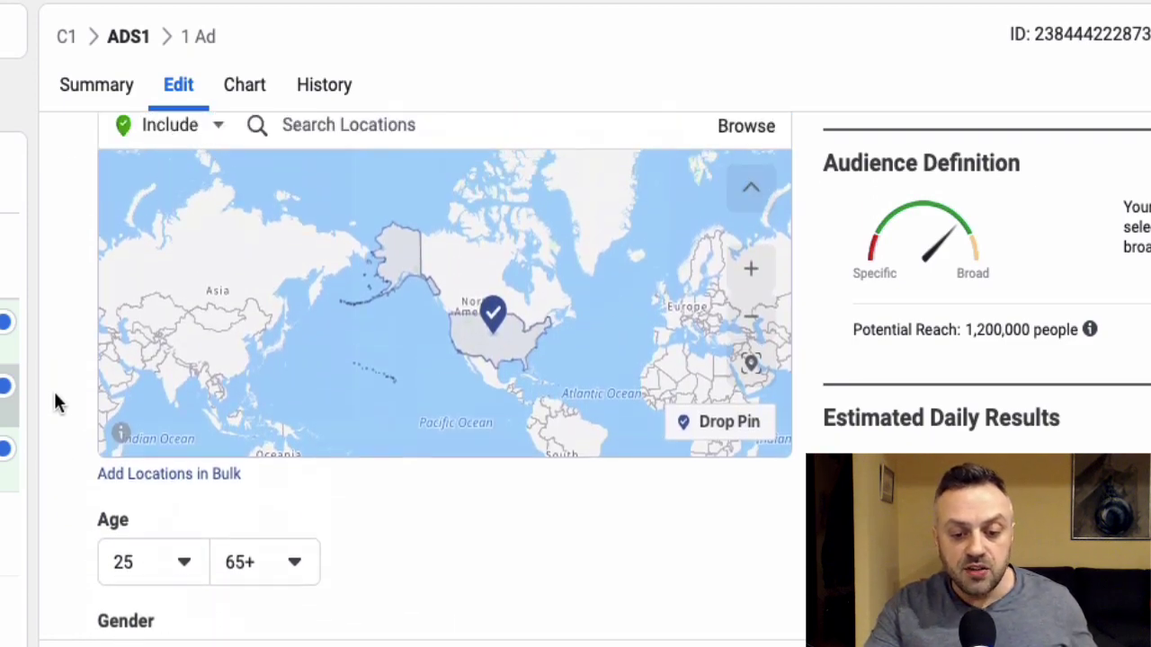
scroll(56, 387, up, 8)
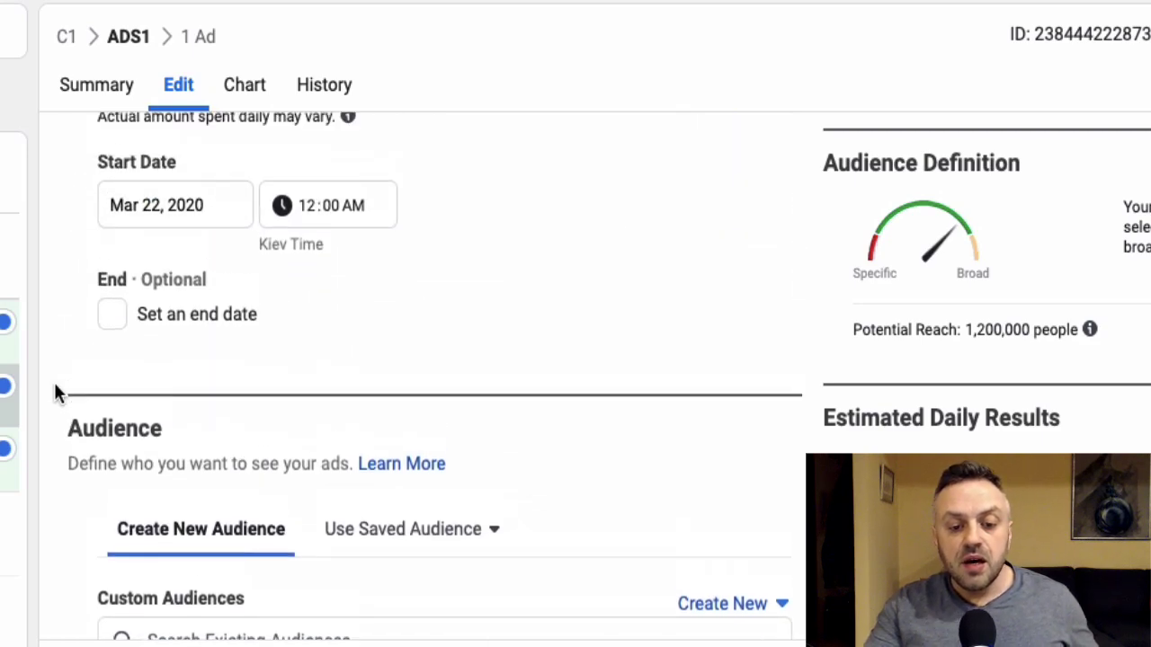
scroll(63, 326, up, 1)
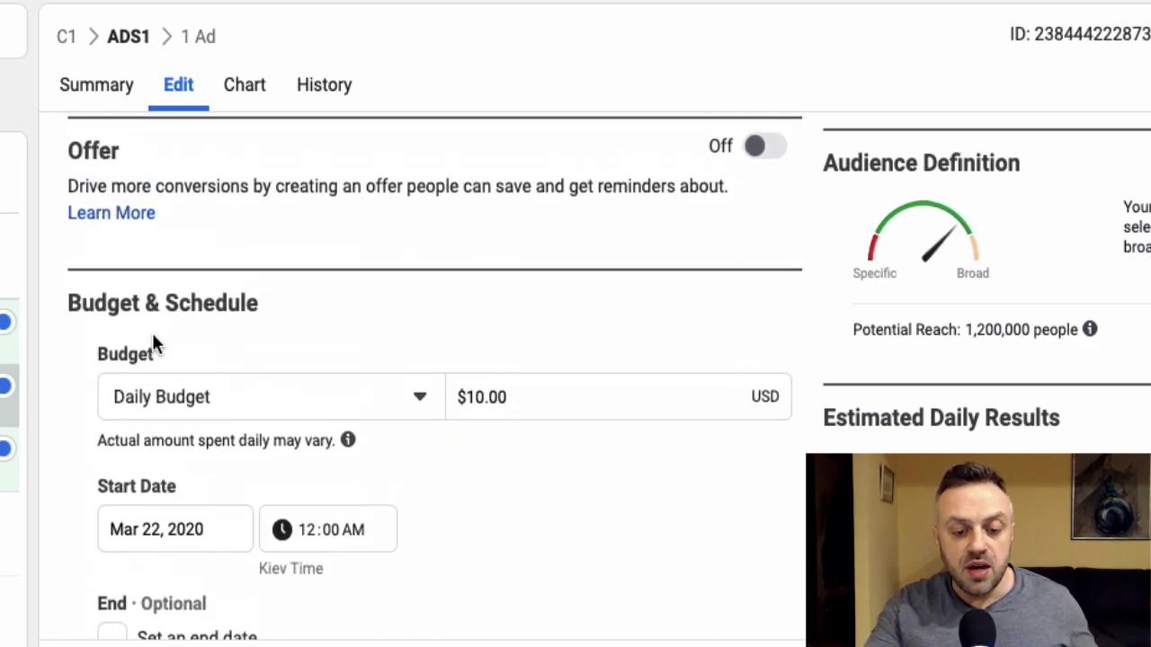
scroll(90, 380, down, 10)
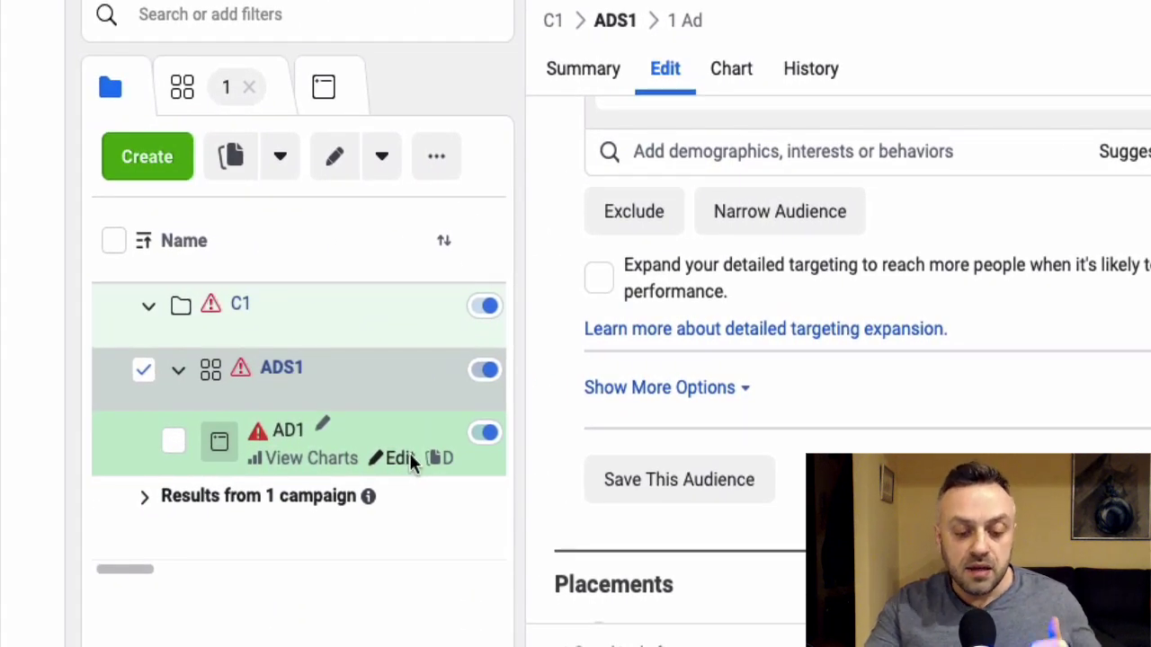
Step: Open the ad AD1 for editing and view the Facebook Pages available for its identity
click(409, 457)
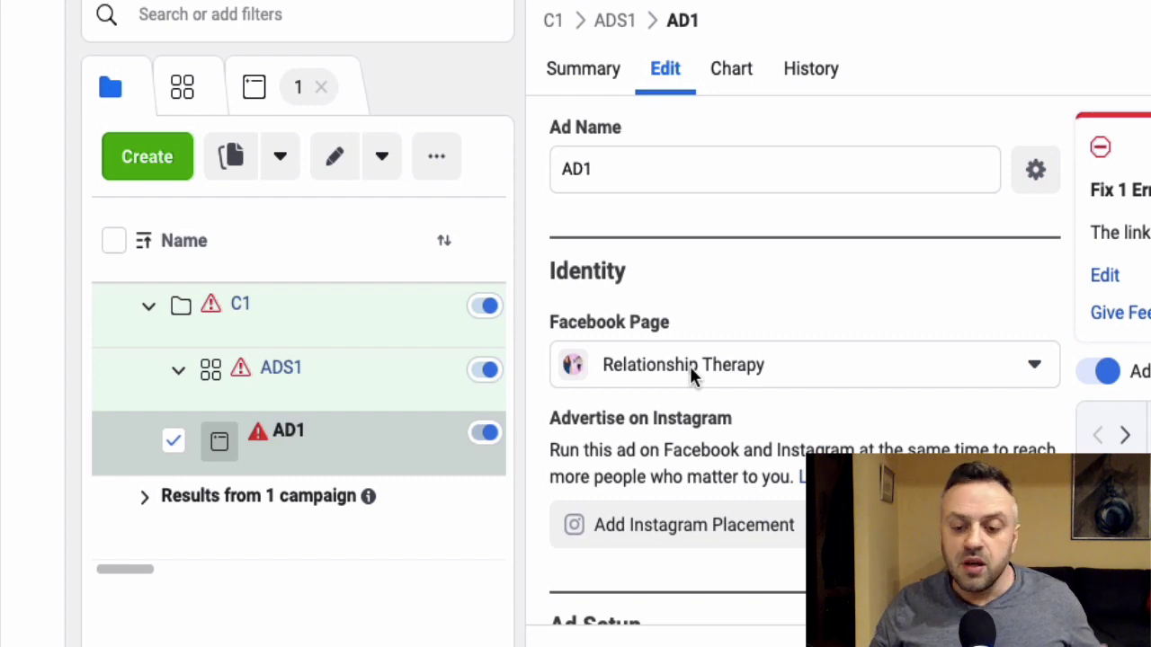
click(680, 365)
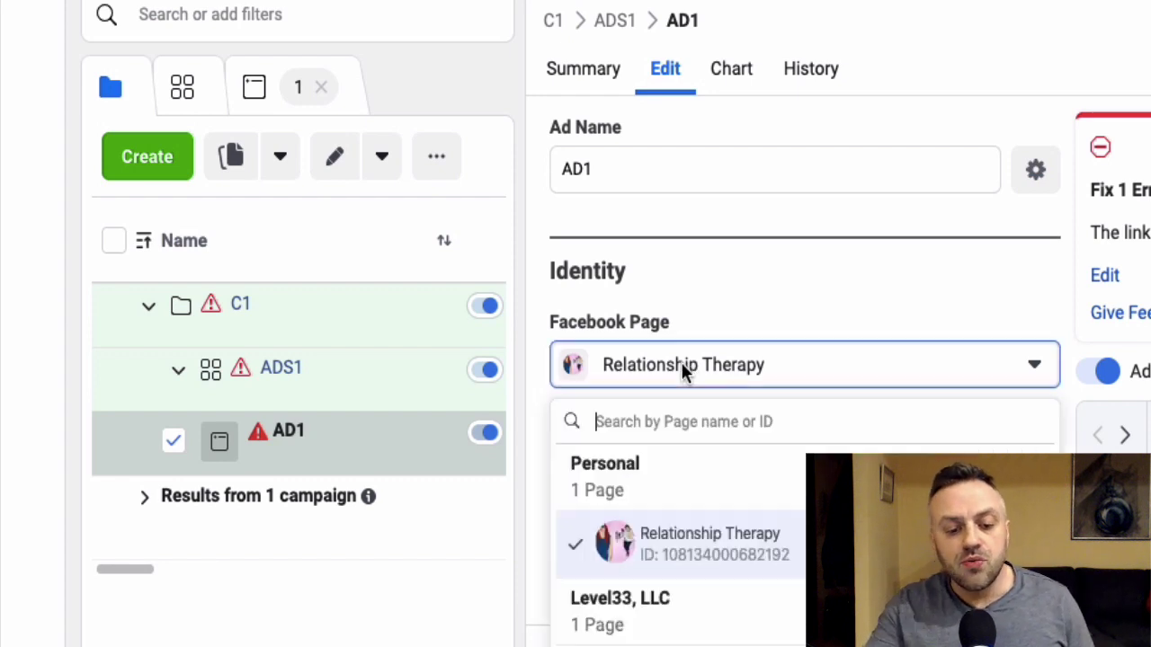
click(741, 313)
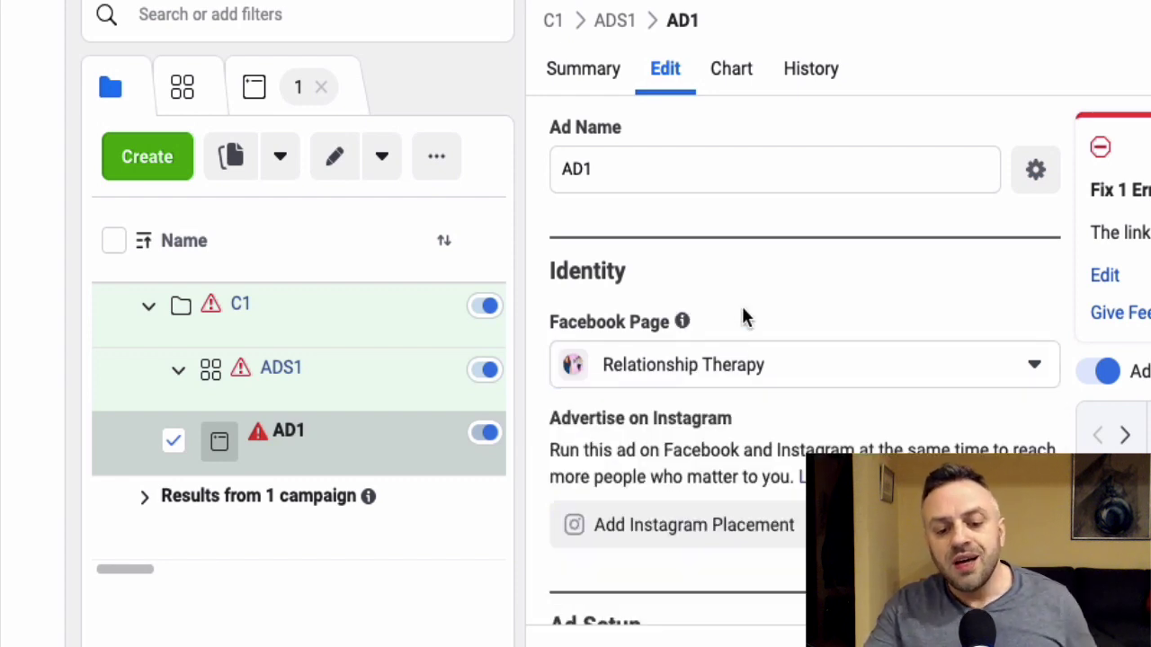
click(721, 374)
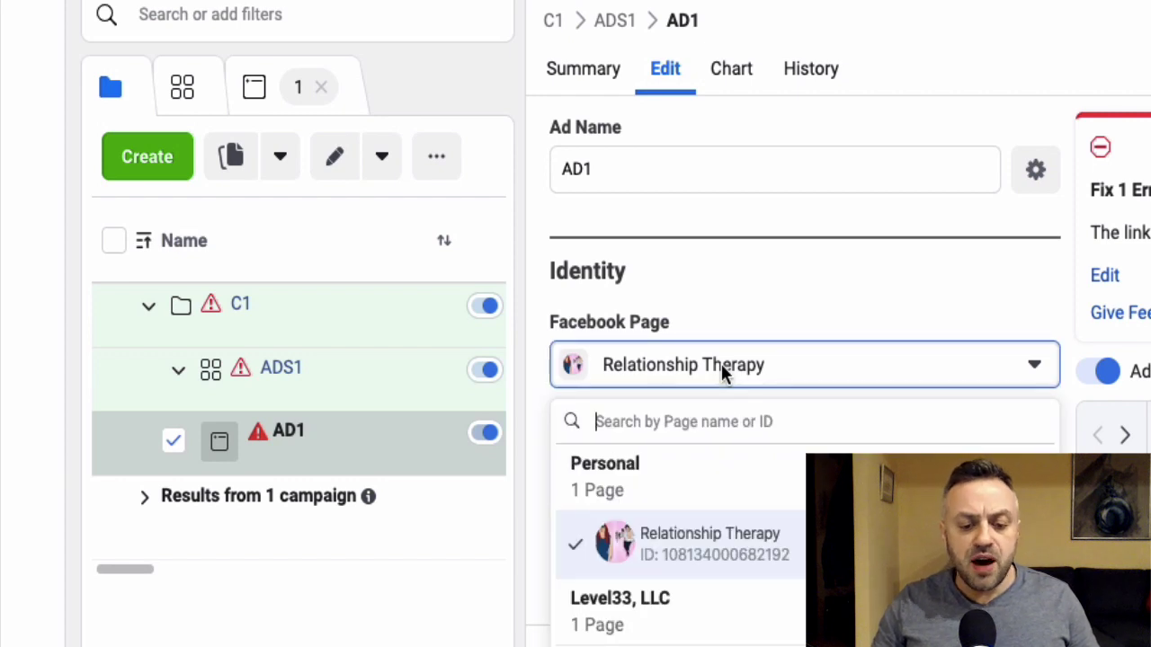
click(762, 283)
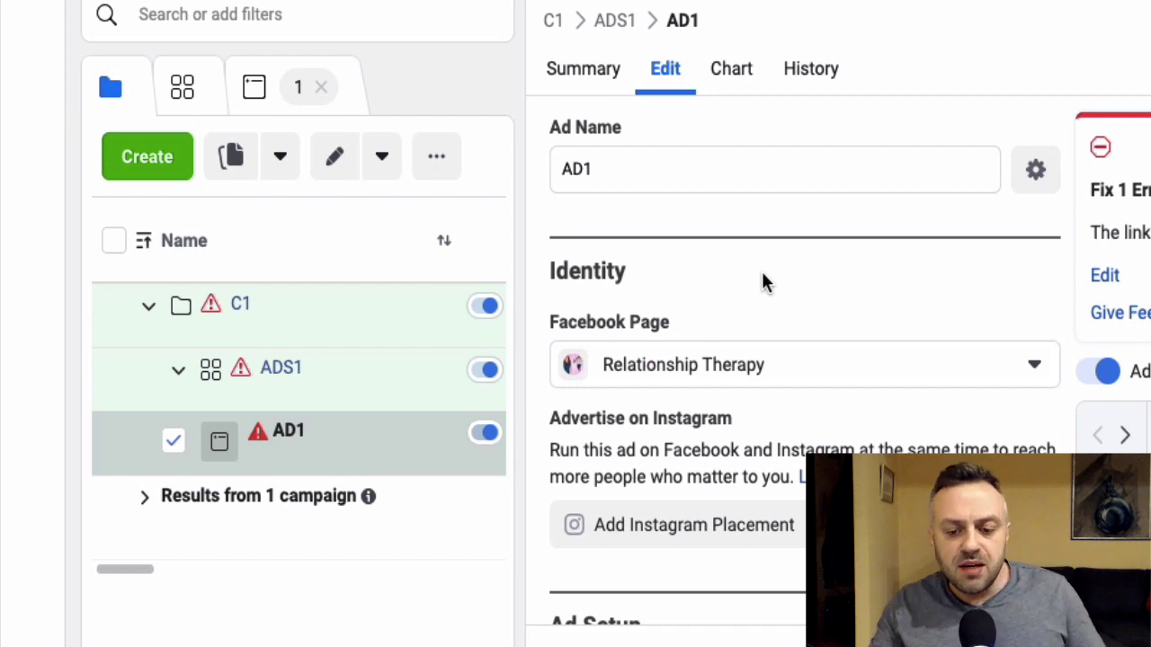
Step: Examine the ad's identity section and the format options in its ad setup
scroll(761, 286, down, 4)
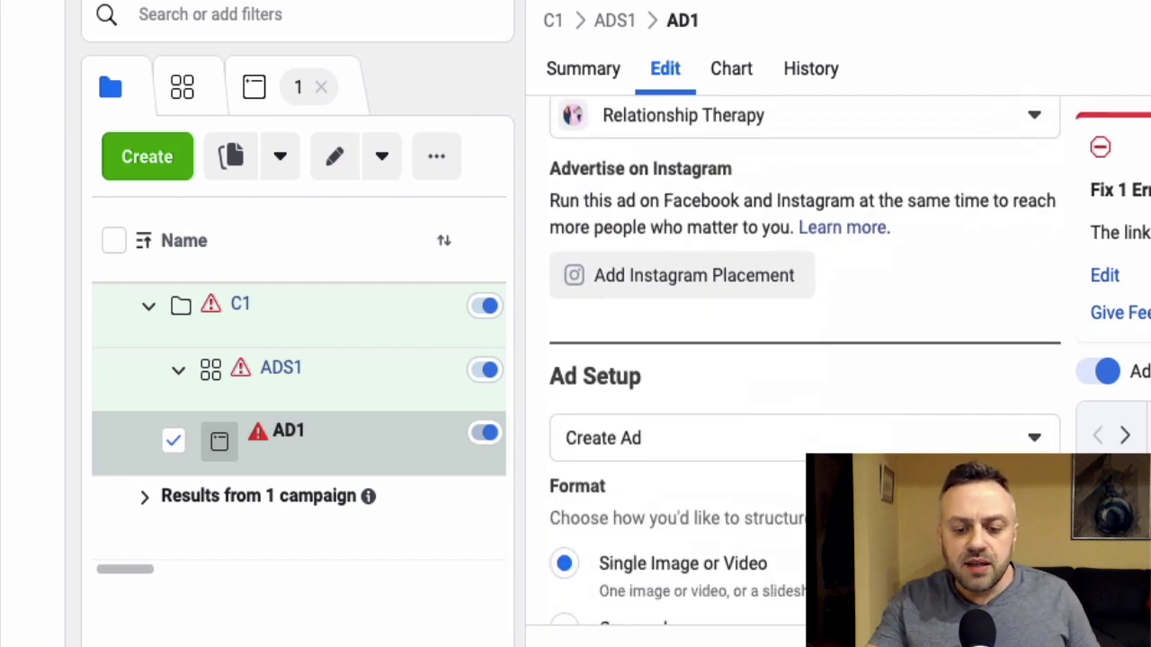
scroll(805, 360, up, 3)
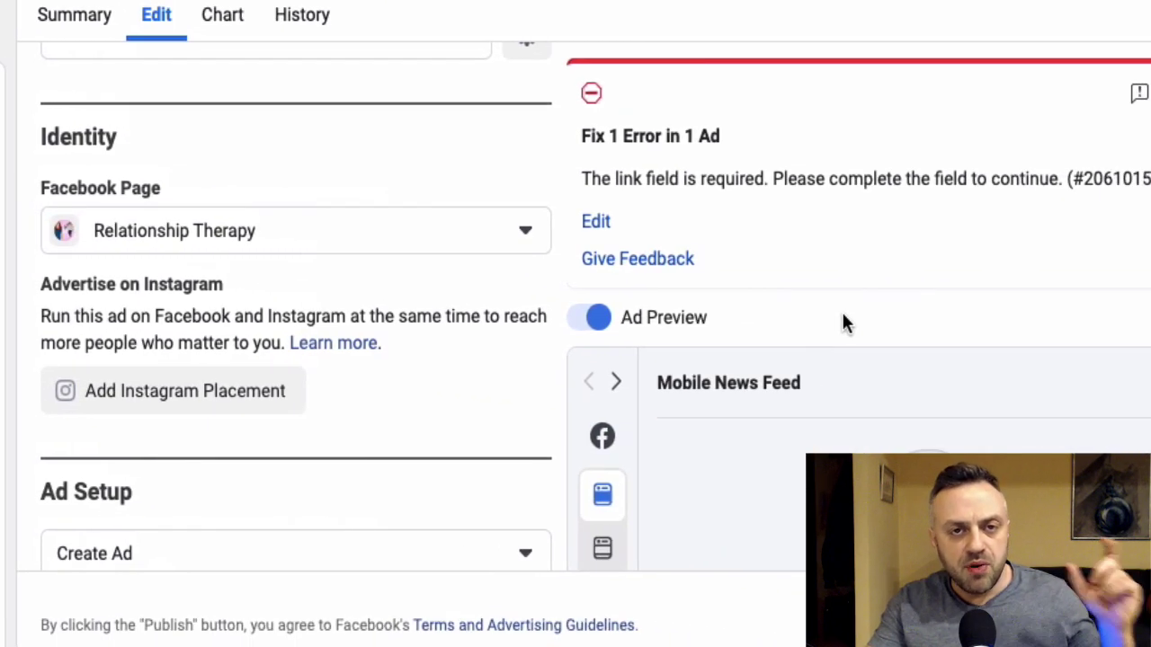
scroll(22, 357, down, 1)
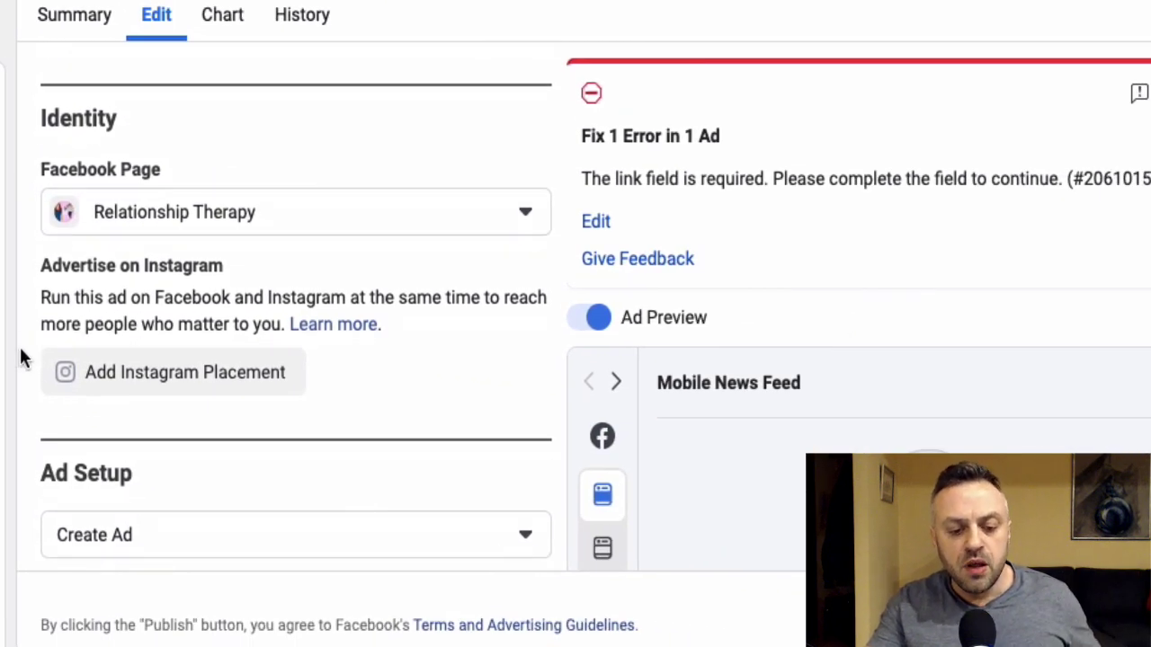
scroll(22, 357, down, 4)
scroll(23, 357, up, 2)
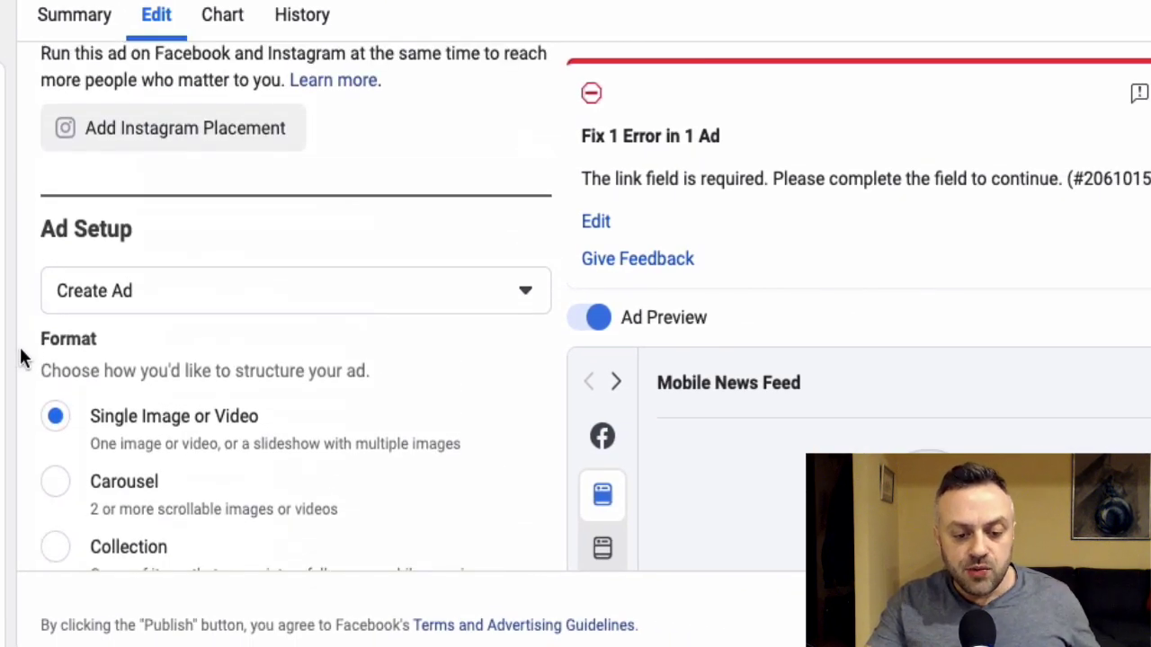
Step: Upload the image Learn PYTHON.png from the Downloads folder and use it as the ad's media
scroll(23, 357, down, 8)
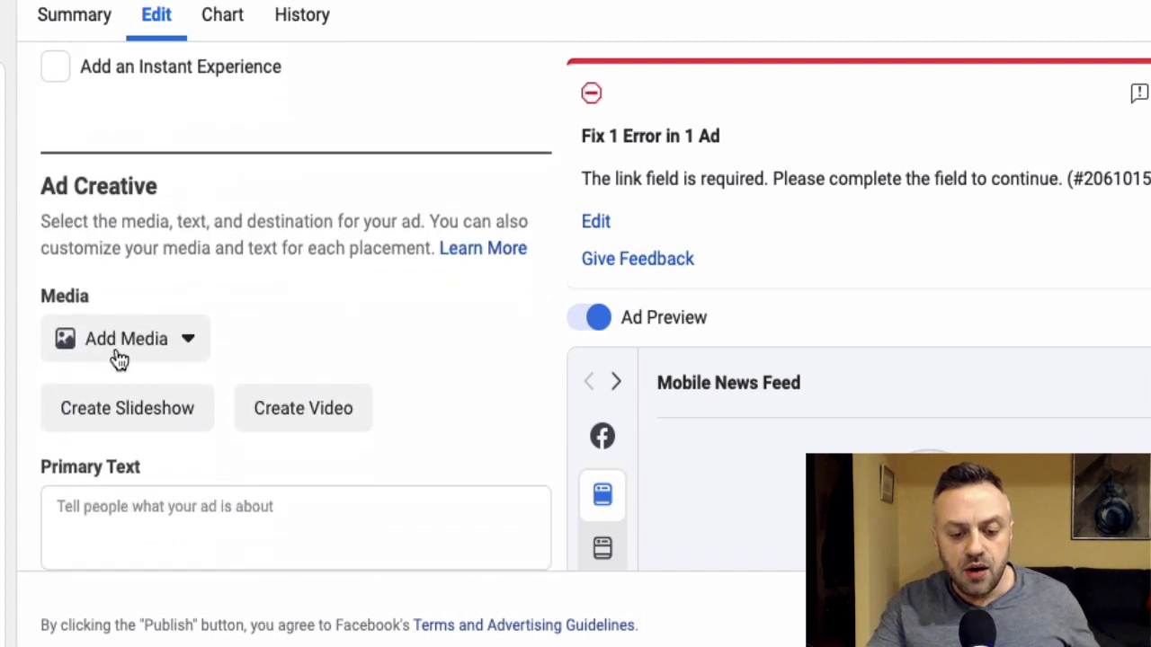
click(168, 342)
click(147, 404)
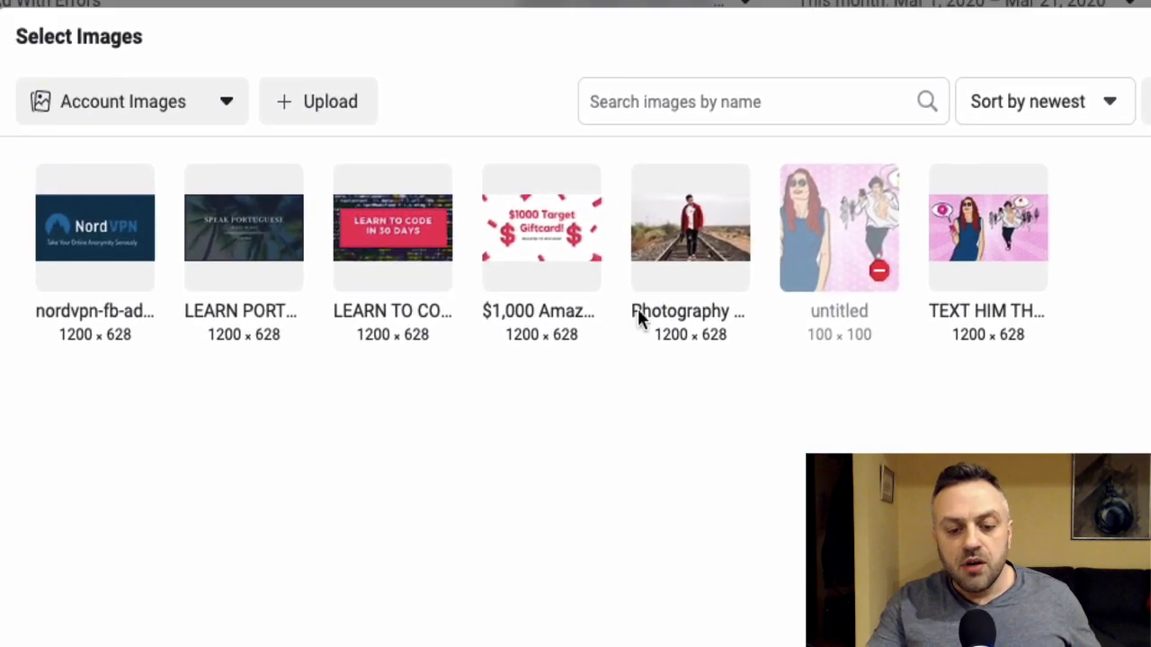
click(349, 106)
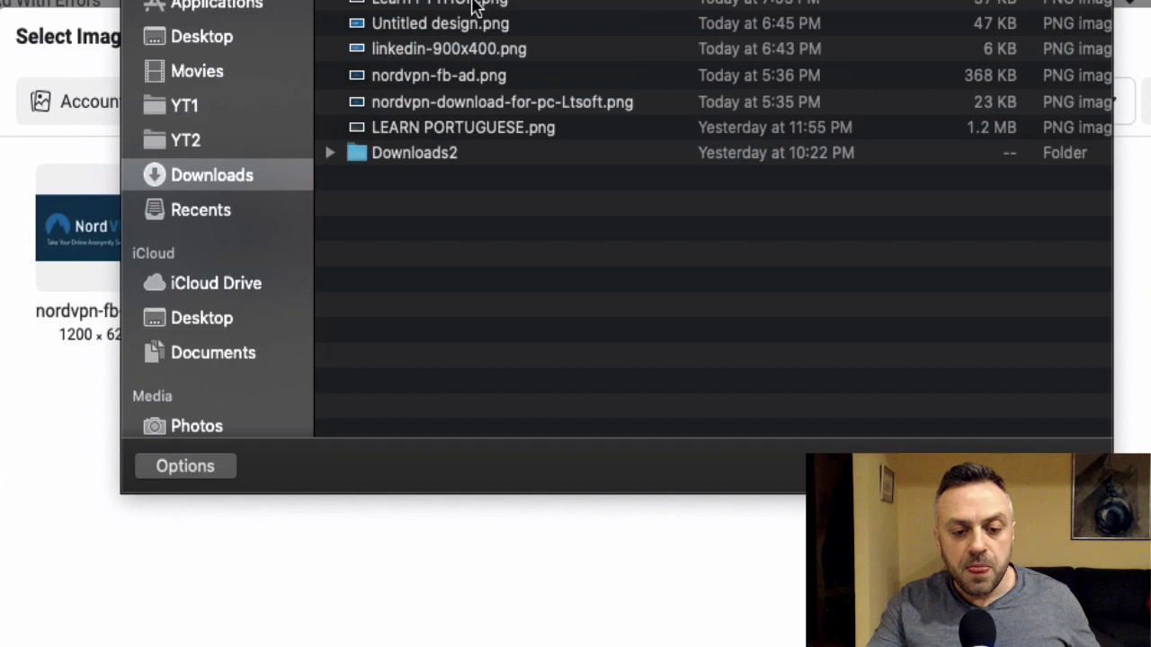
double_click(474, 5)
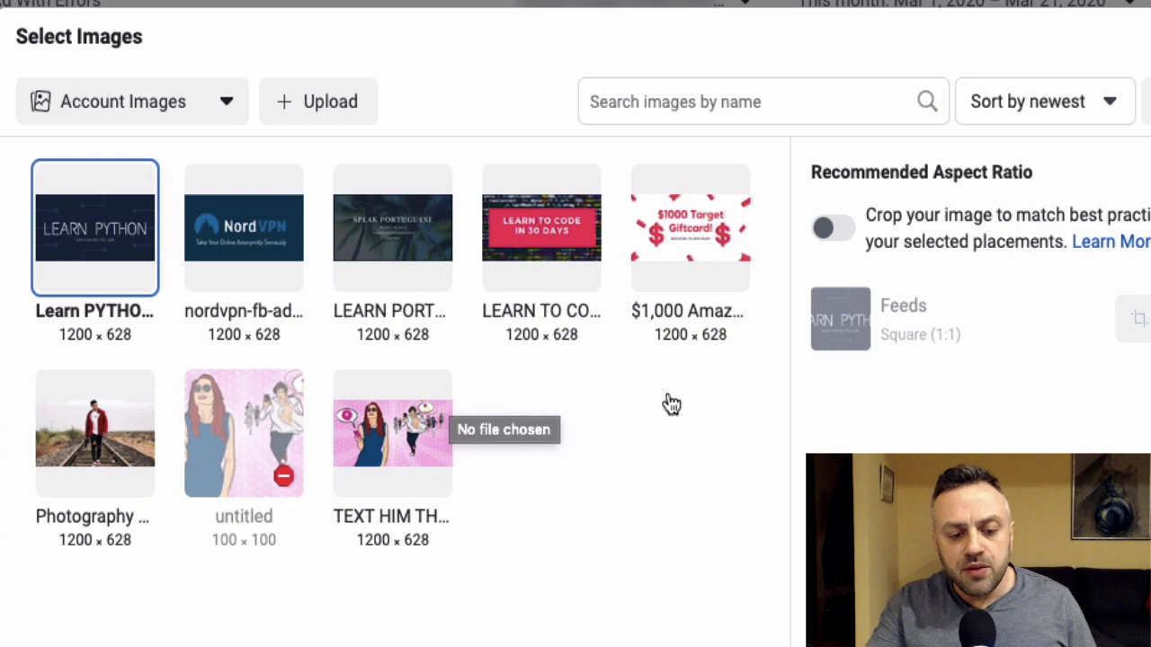
click(1115, 630)
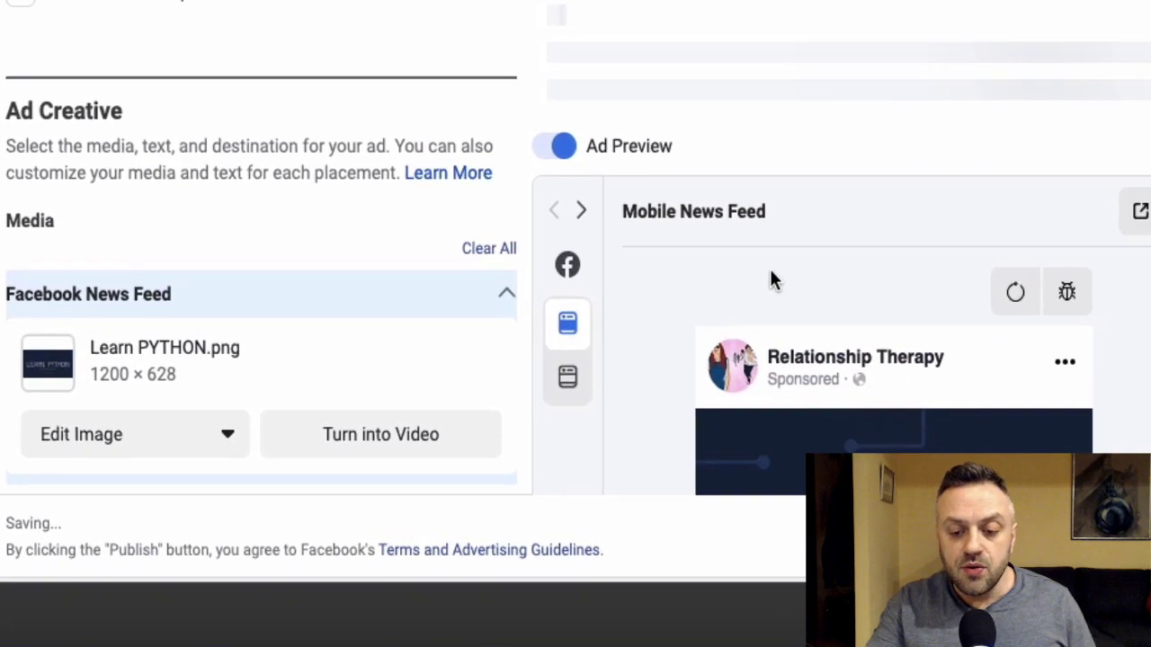
Step: Check how the banner looks in the ad preview for both the Desktop News Feed and Mobile News Feed
scroll(764, 266, down, 4)
scroll(648, 280, down, 5)
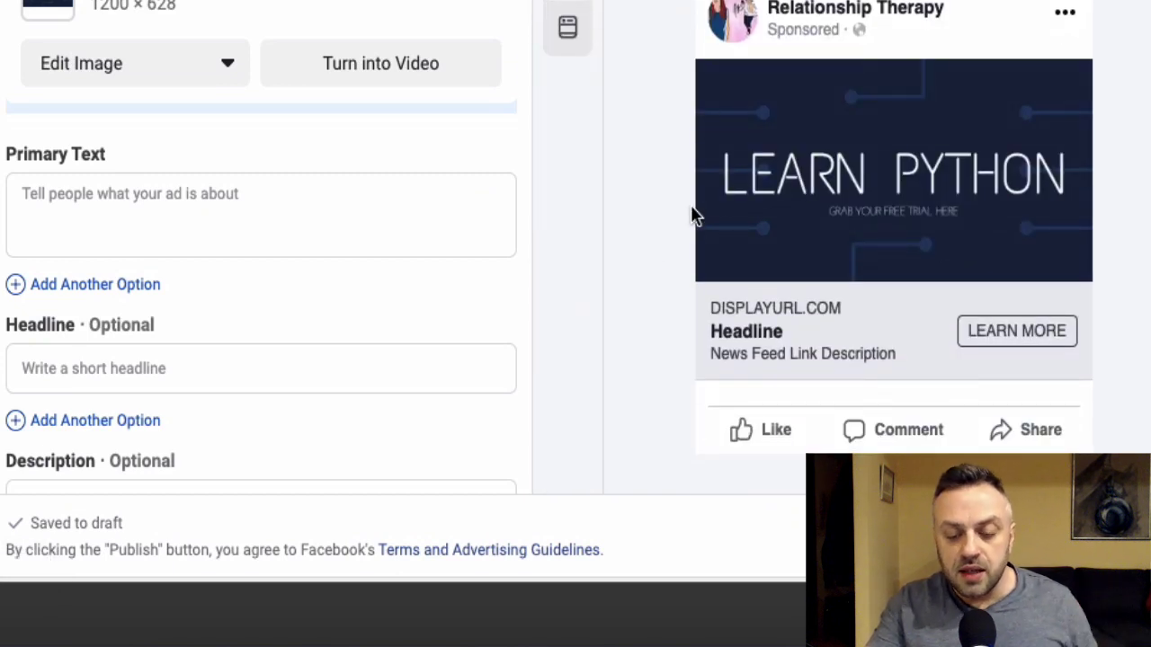
scroll(683, 234, up, 3)
mouse_move(575, 103)
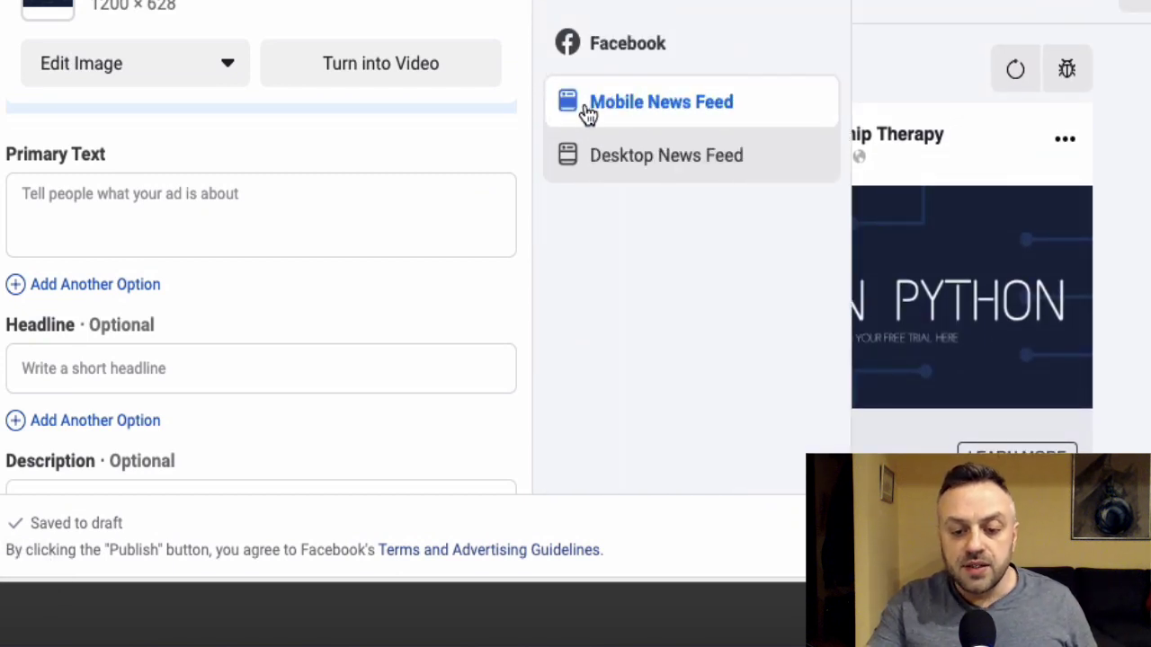
click(627, 162)
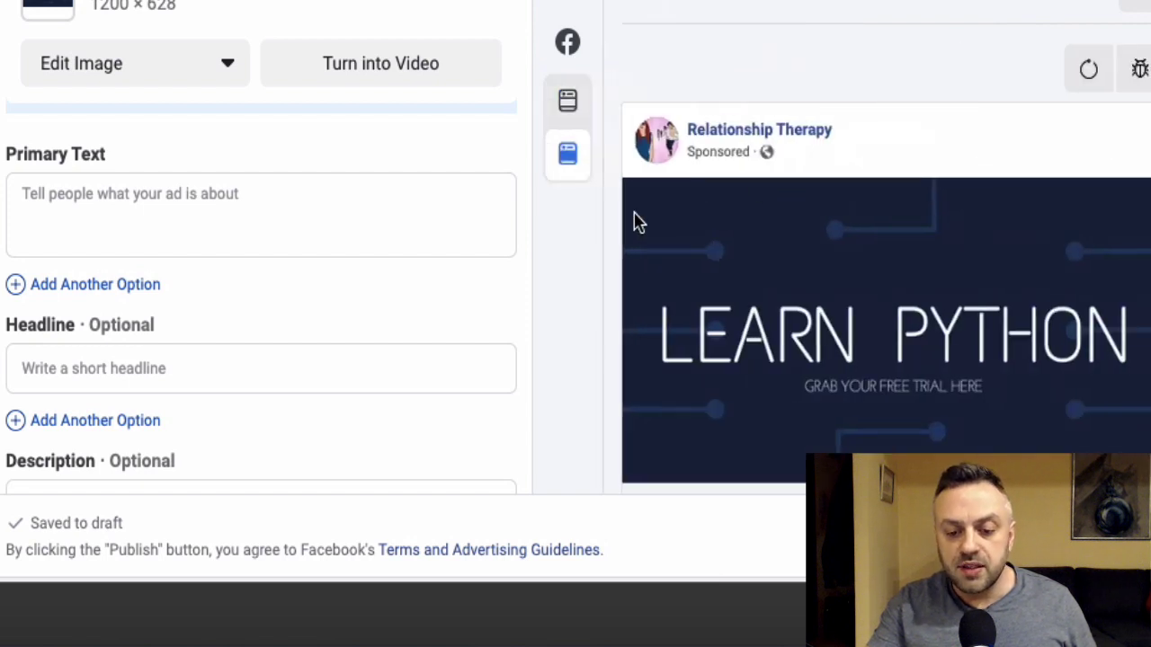
scroll(615, 275, down, 3)
scroll(615, 273, up, 3)
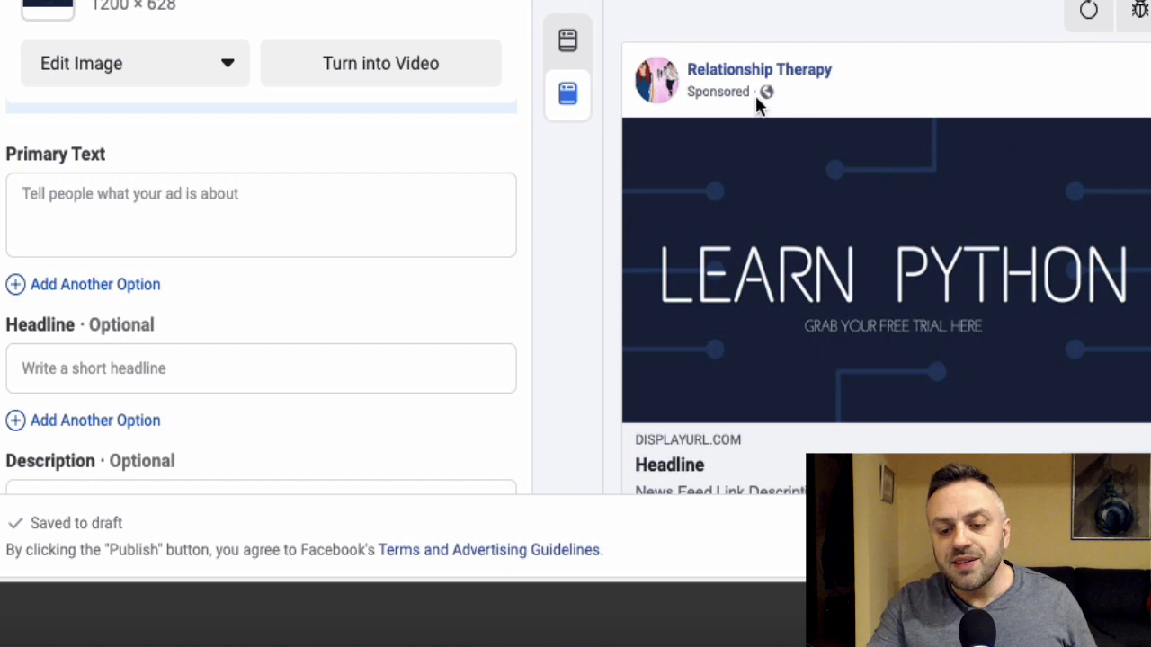
click(567, 42)
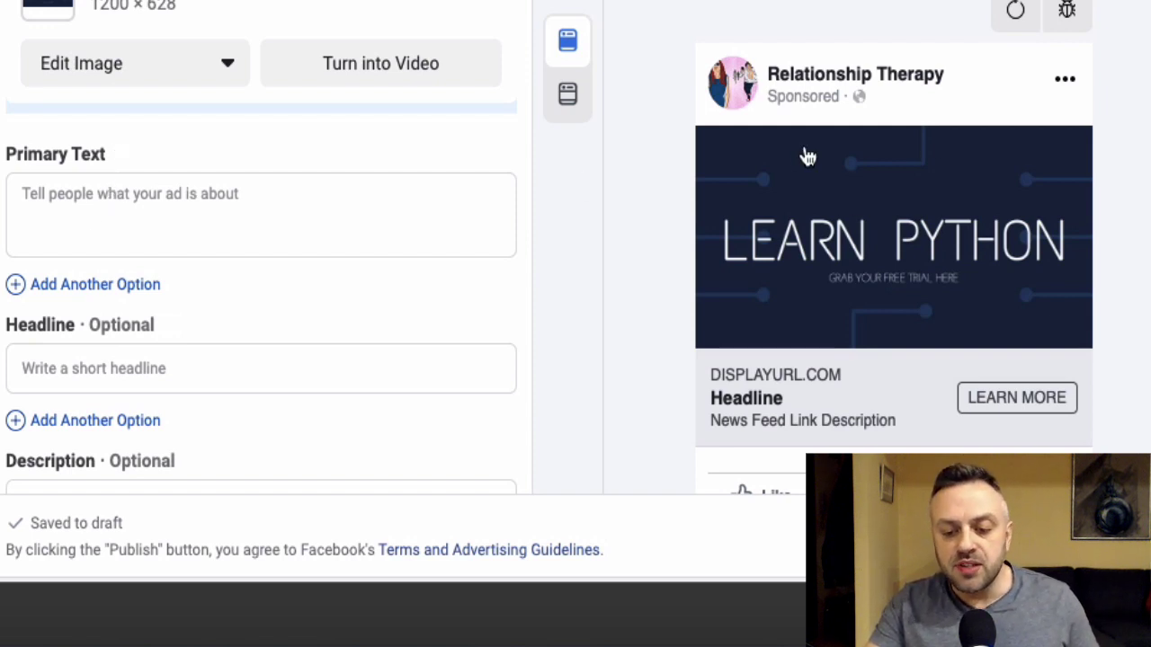
Step: Start the ad's primary text with the line "Ever to learn an in-demand programming language?"
click(273, 229)
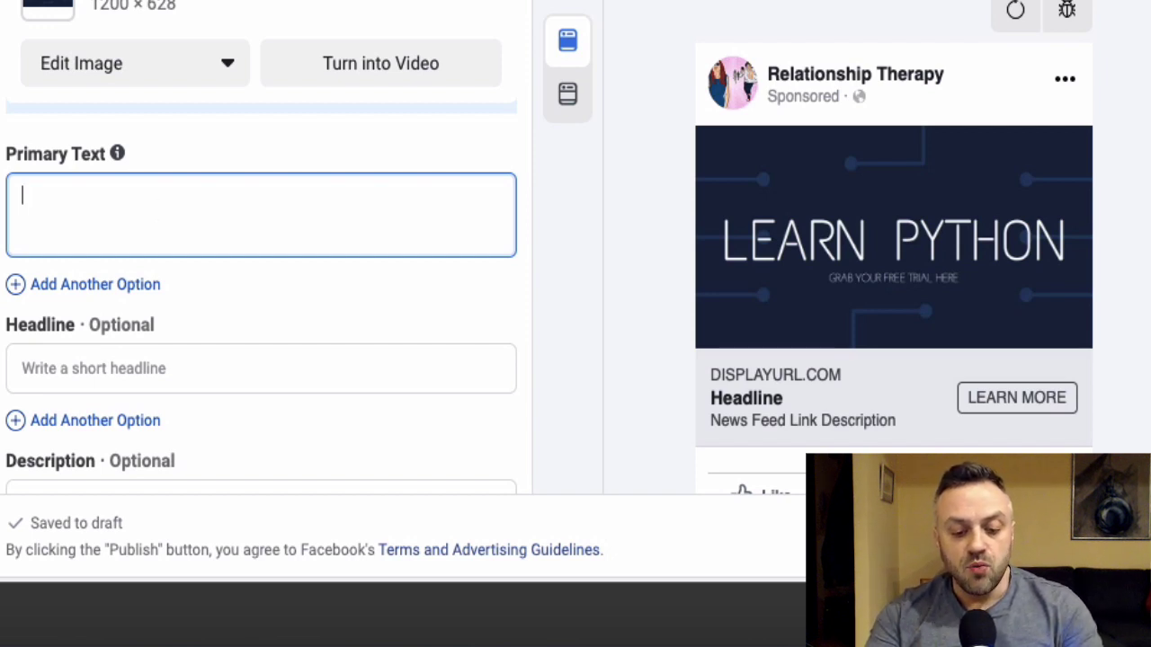
text(Ever to learn p)
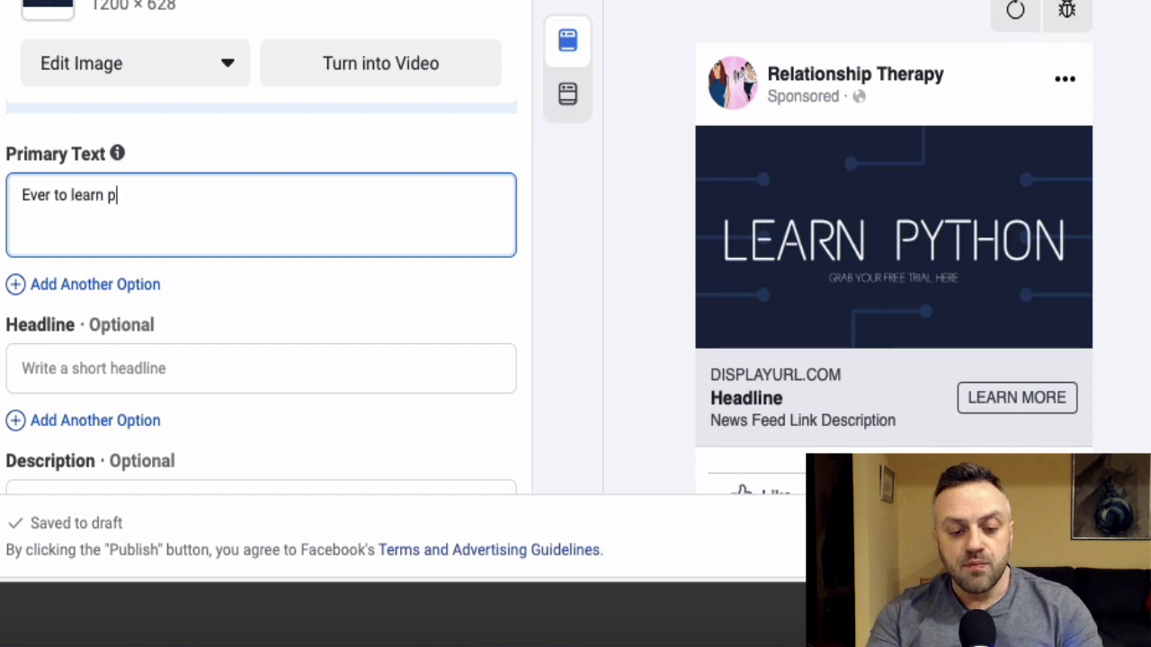
key(BackSpace)
key(BackSpace)
text(a cool)
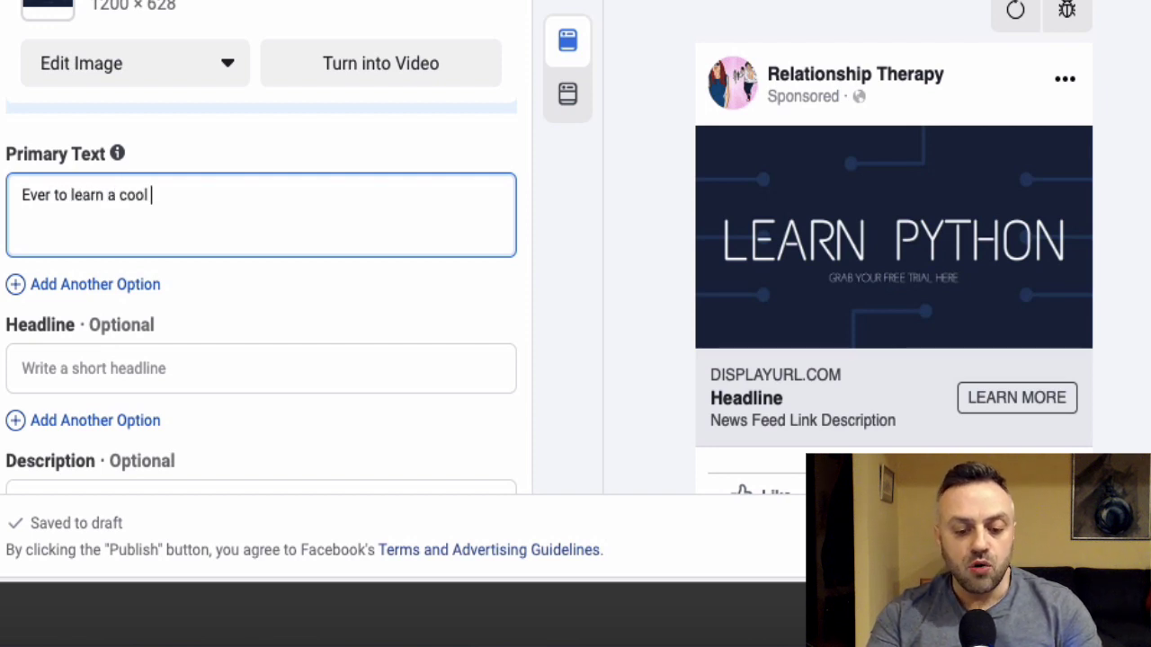
key(BackSpace)
key(BackSpace)
key(BackSpace)
key(BackSpace)
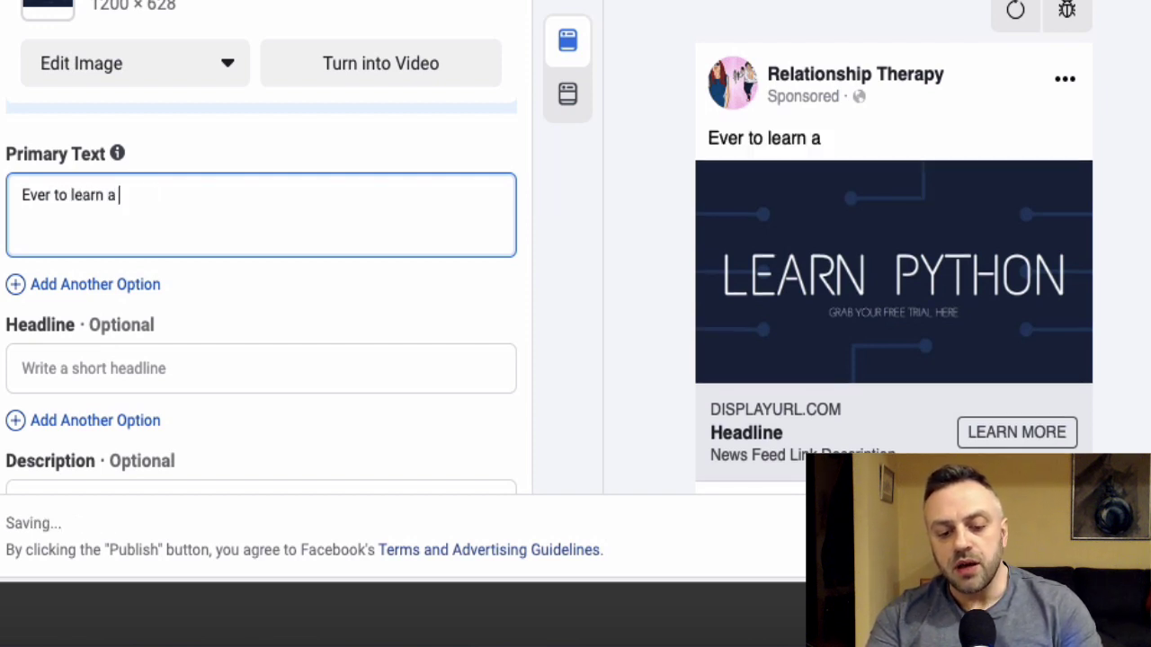
text(n in-depamdn prog)
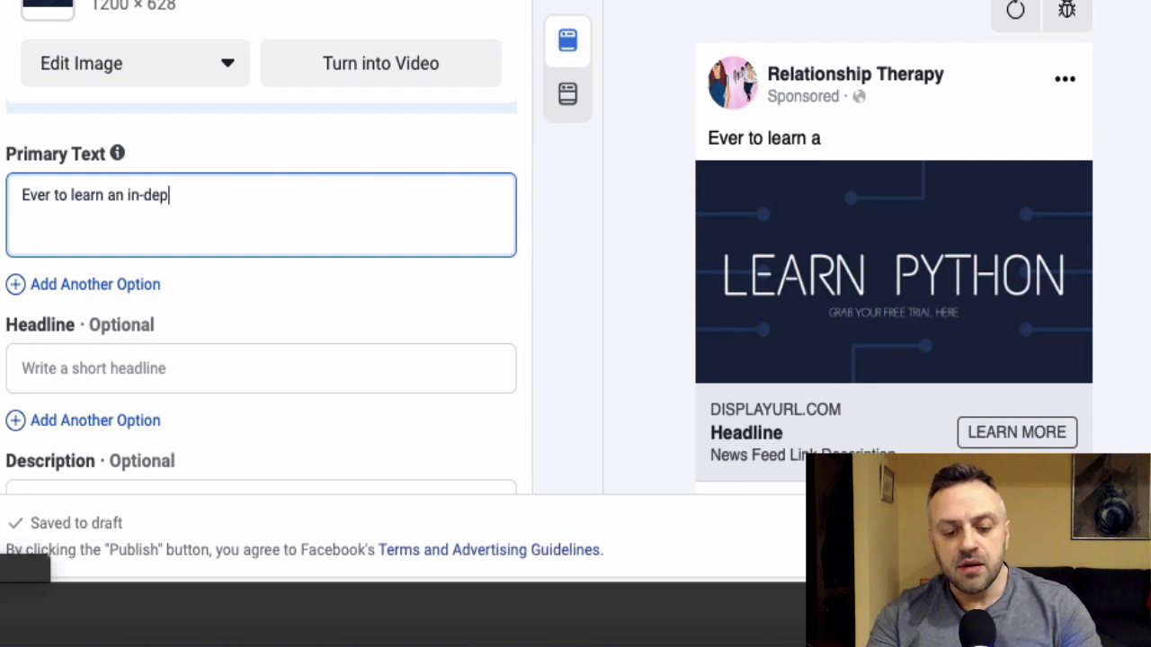
key(ctrl+BackSpace)
key(ctrl+BackSpace)
text(d)
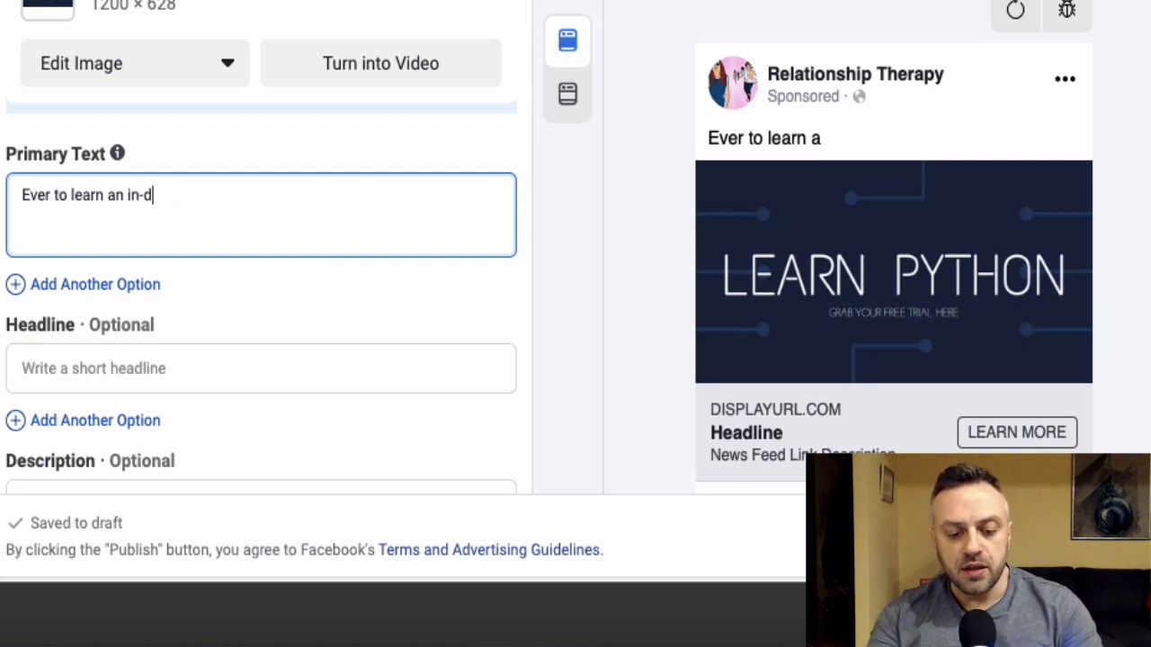
text(emand programmin)
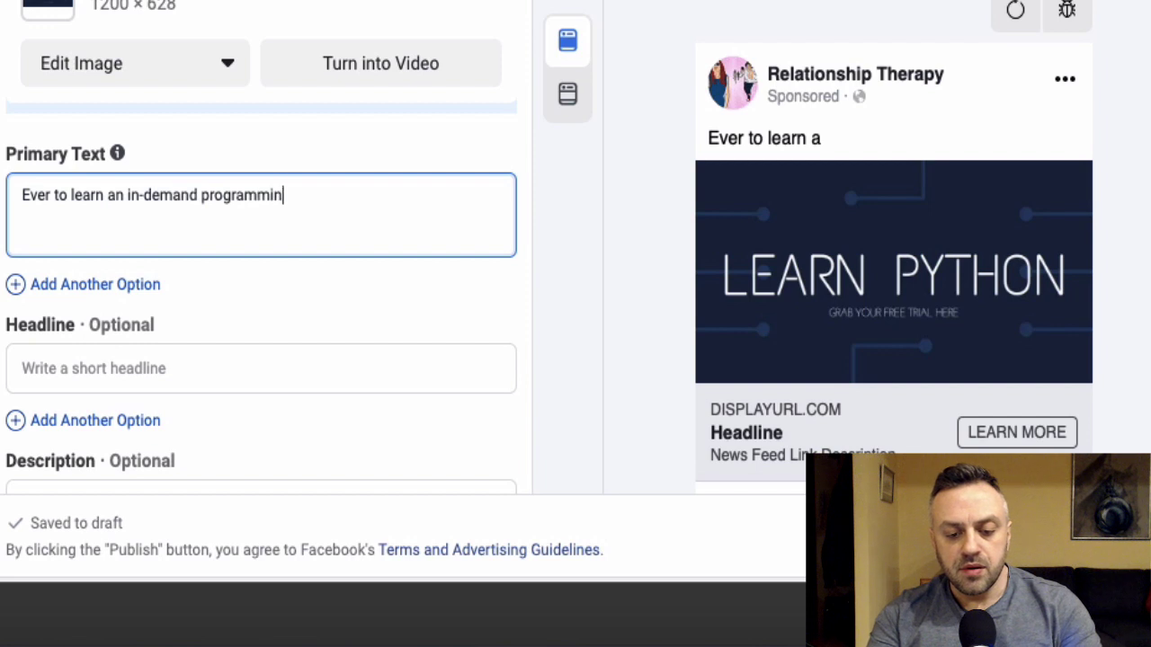
text(g language?)
Step: Add a second paragraph to the primary text: "Well, now you can. Learn why Python is the best language to learn in 2020."
key(Return)
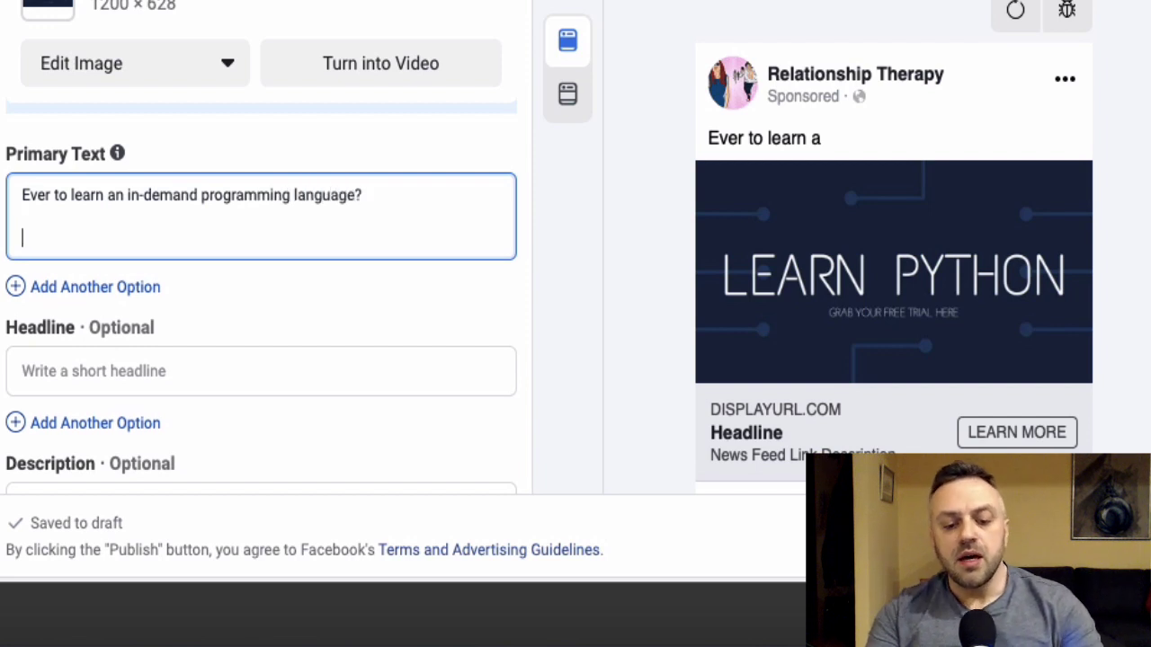
key(Return)
text(Well, n)
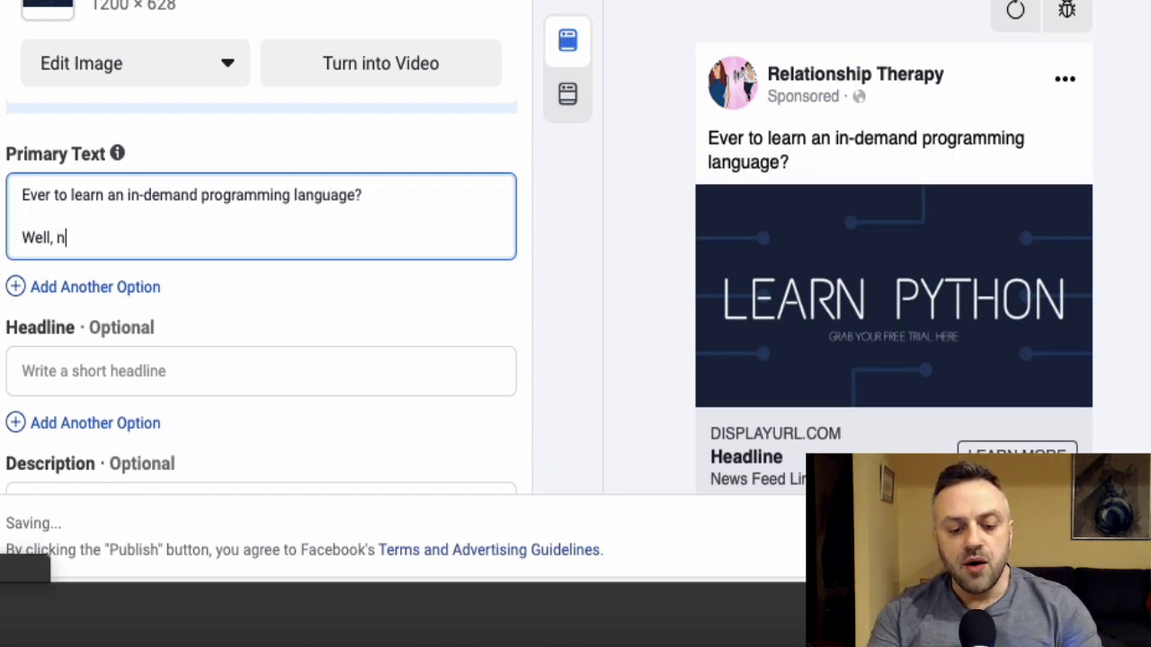
text(ow you can. Join)
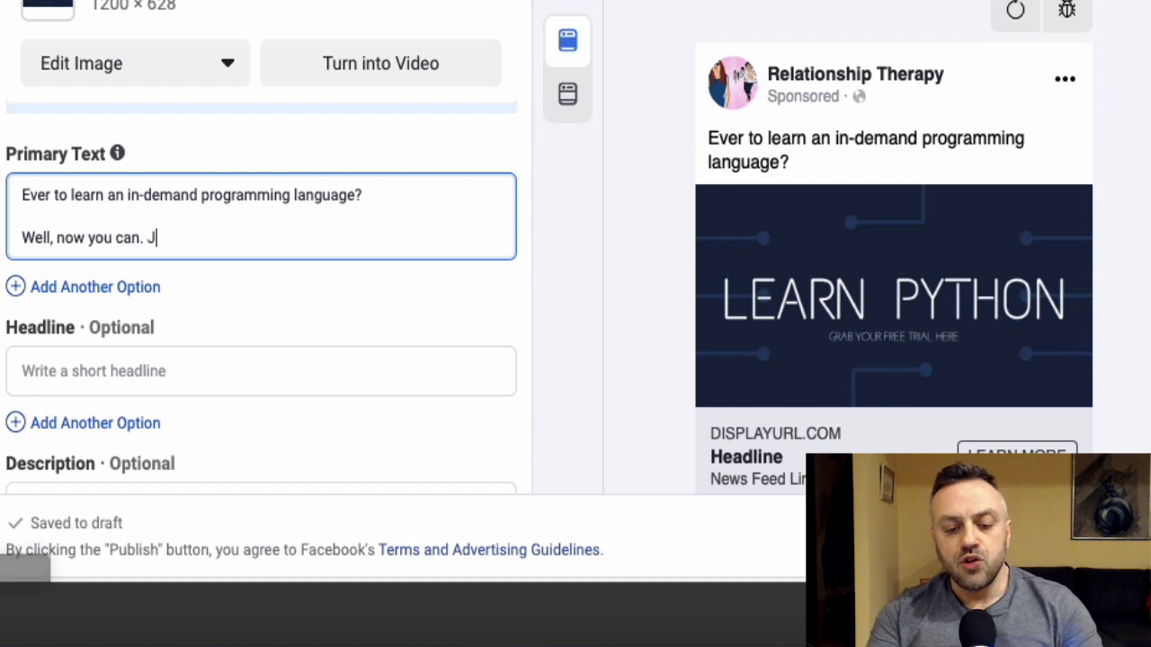
key(BackSpace)
key(BackSpace)
key(BackSpace)
key(BackSpace)
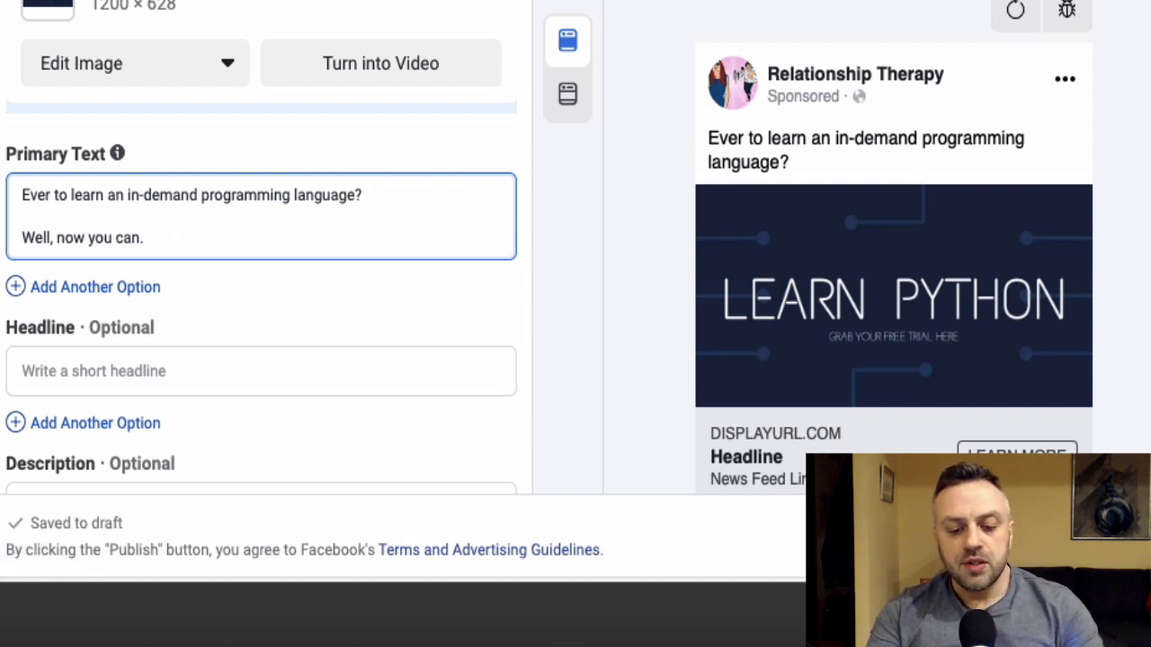
text(Get)
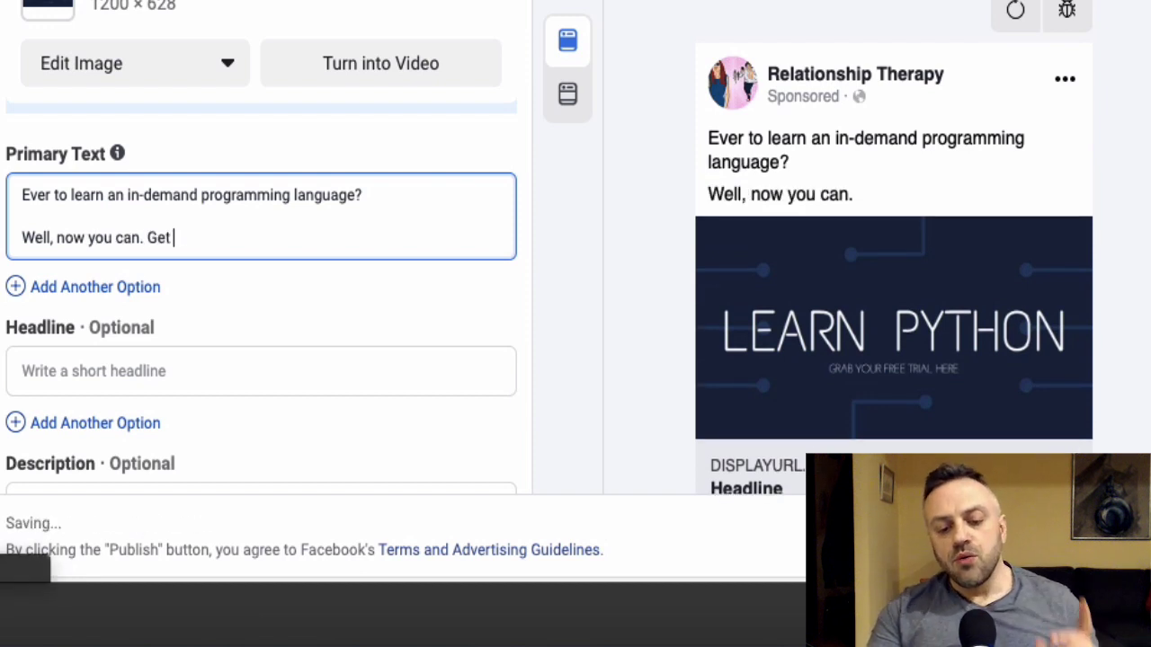
key(BackSpace)
key(BackSpace)
key(BackSpace)
key(BackSpace)
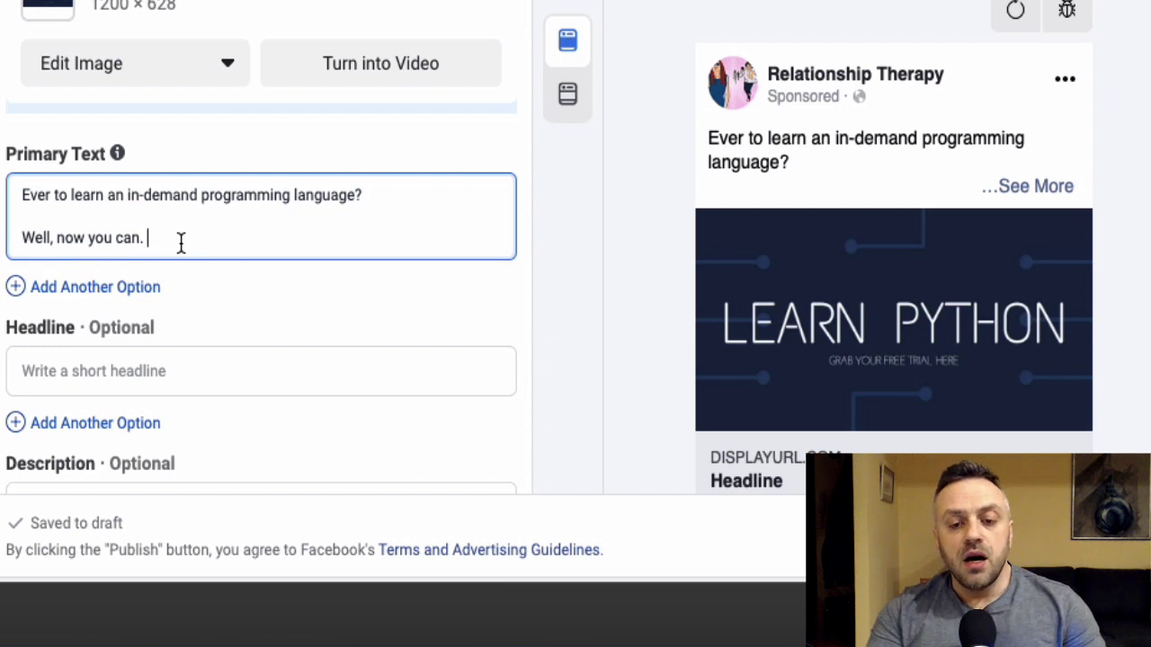
text(Learn )
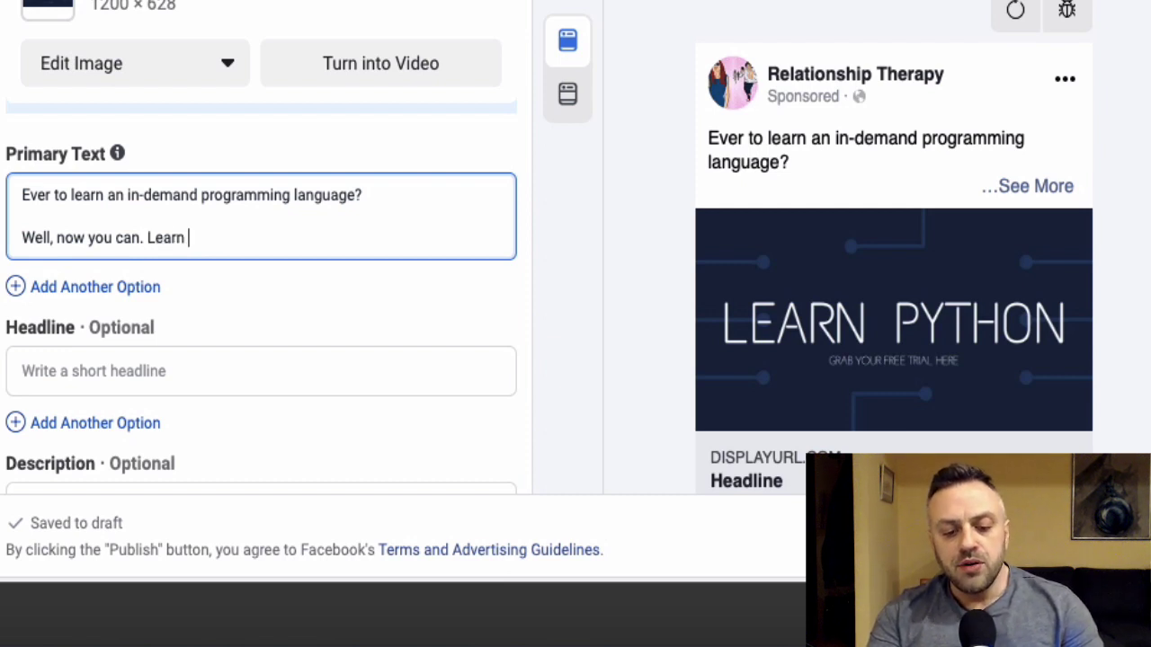
text(why Pyt)
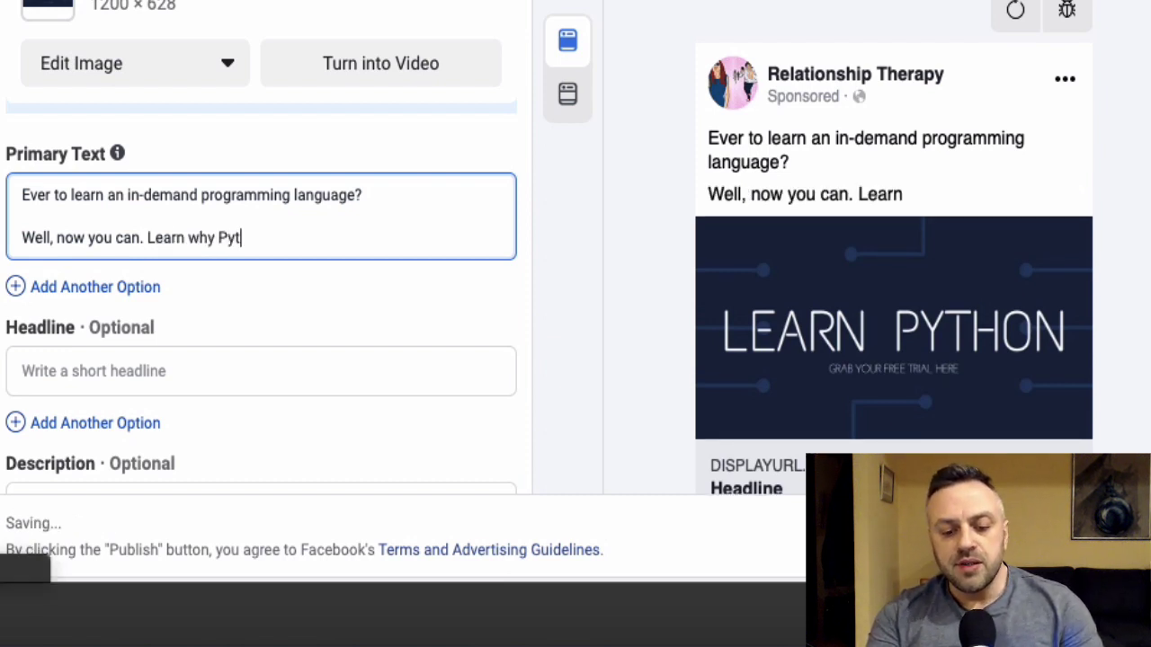
text(hon is the best )
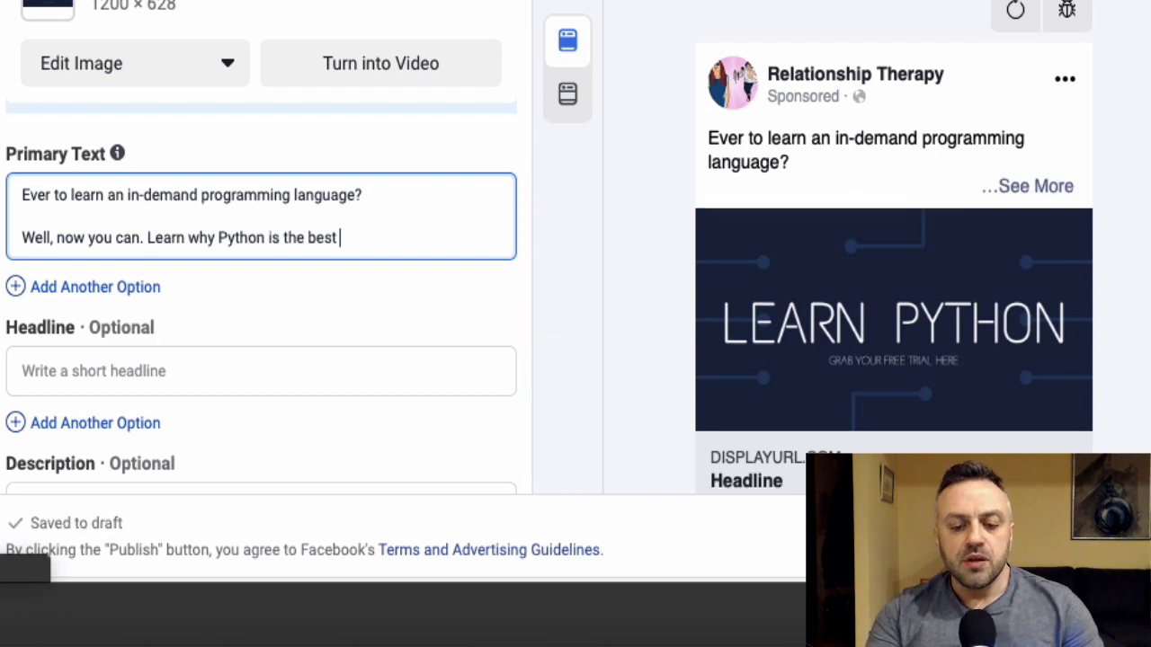
text(language to learn in 2020.)
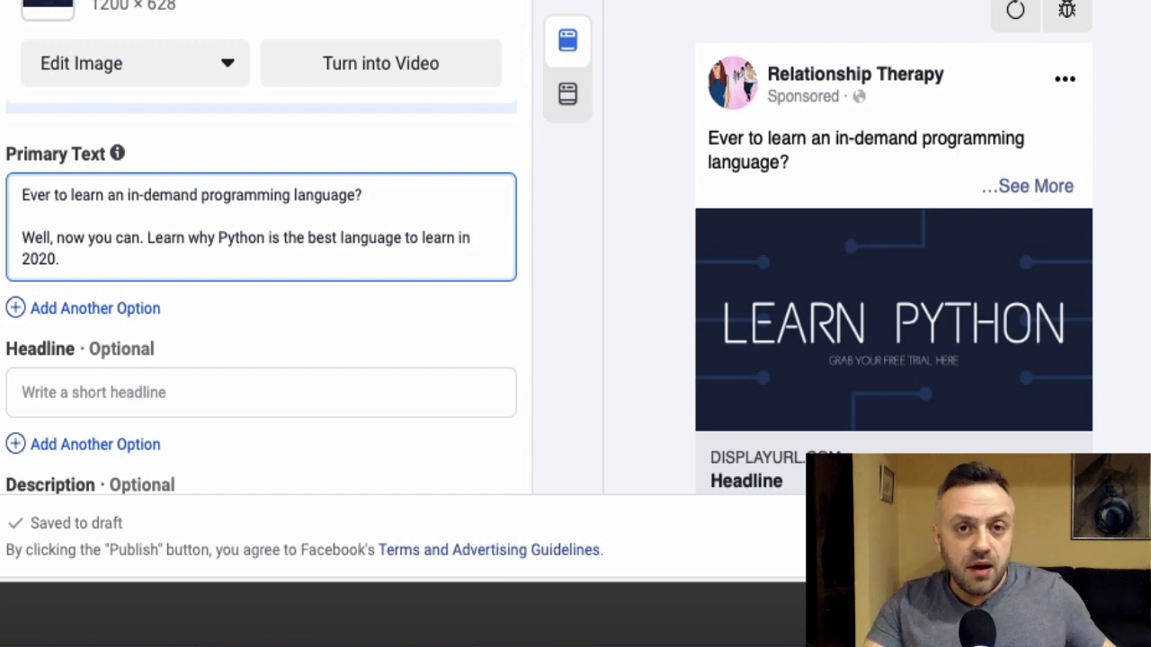
scroll(213, 340, down, 3)
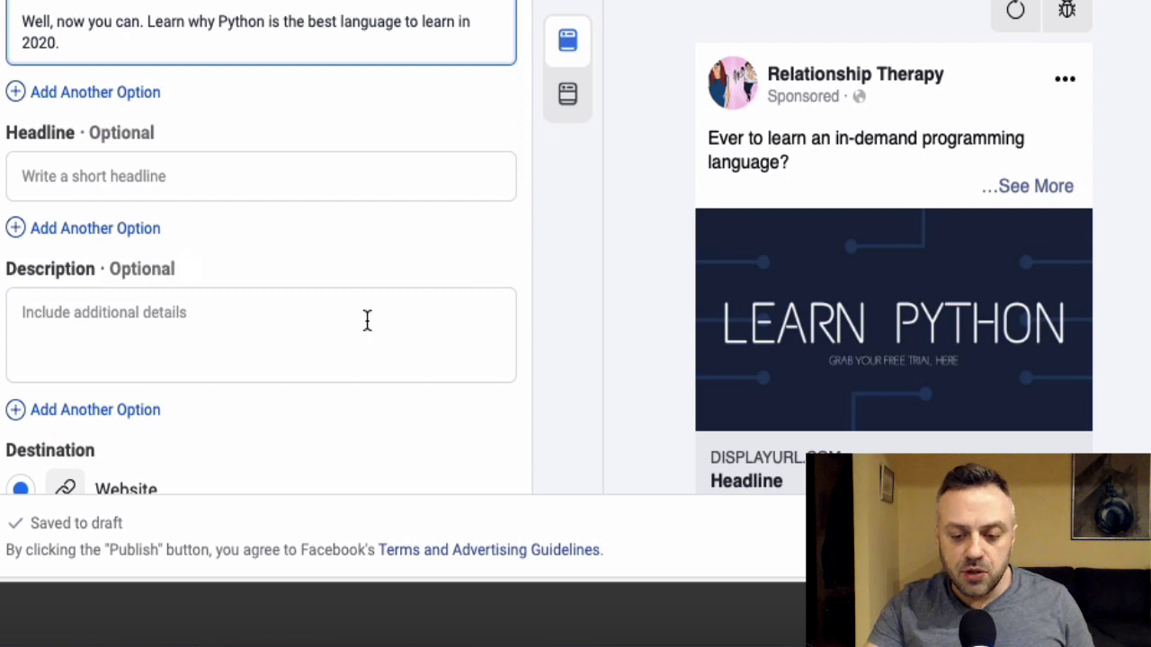
scroll(637, 296, down, 2)
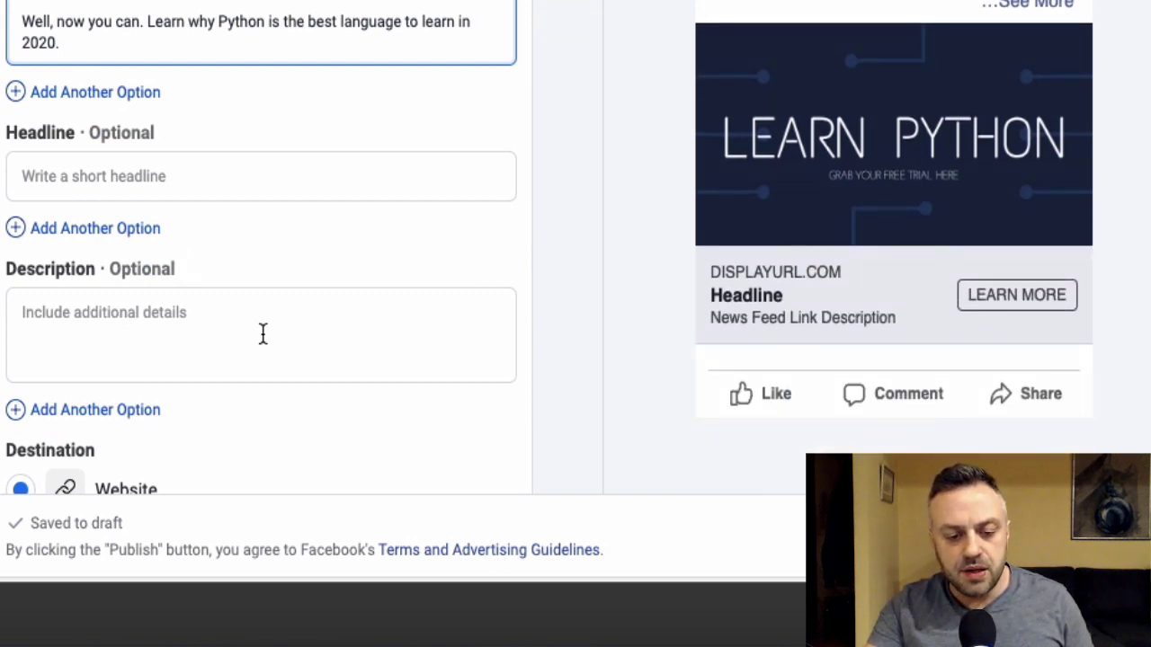
scroll(135, 336, down, 4)
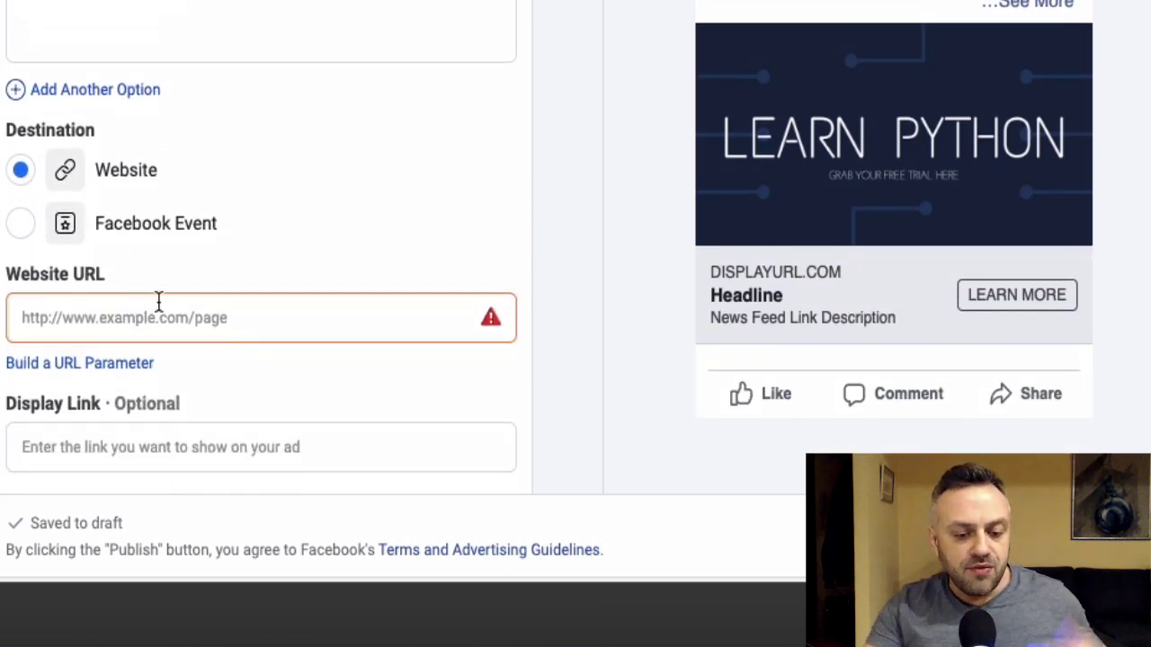
click(167, 326)
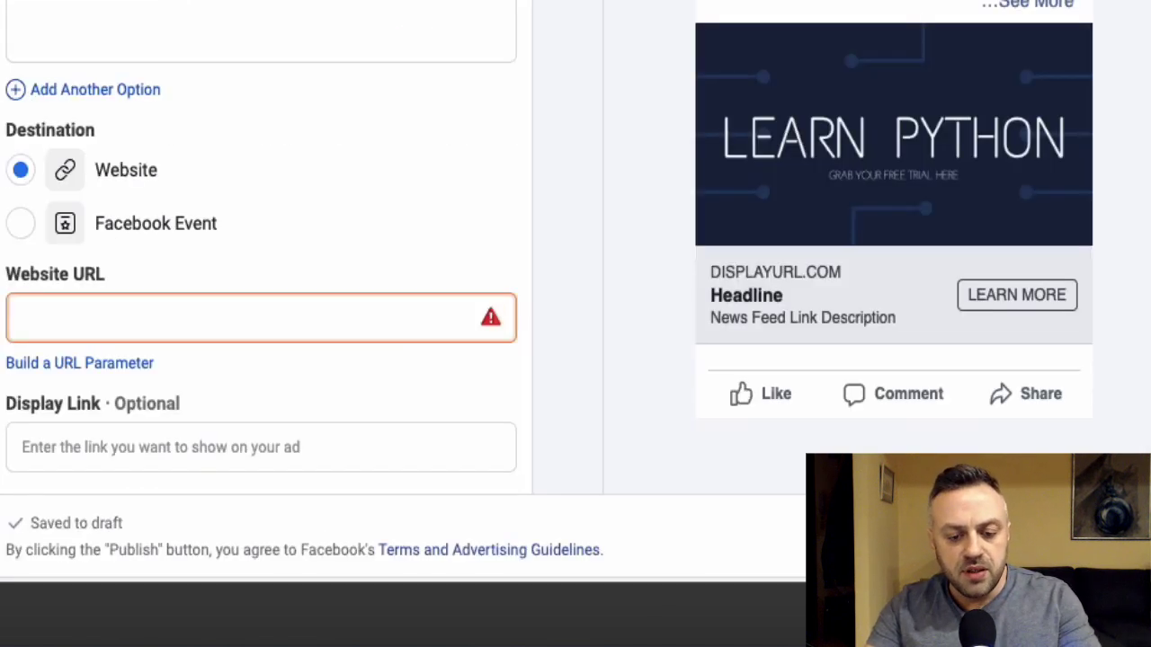
text(https://ecomrenegades.com/how-to-create-a-dropshipping-website-with-wordpress-and-aliexpress/)
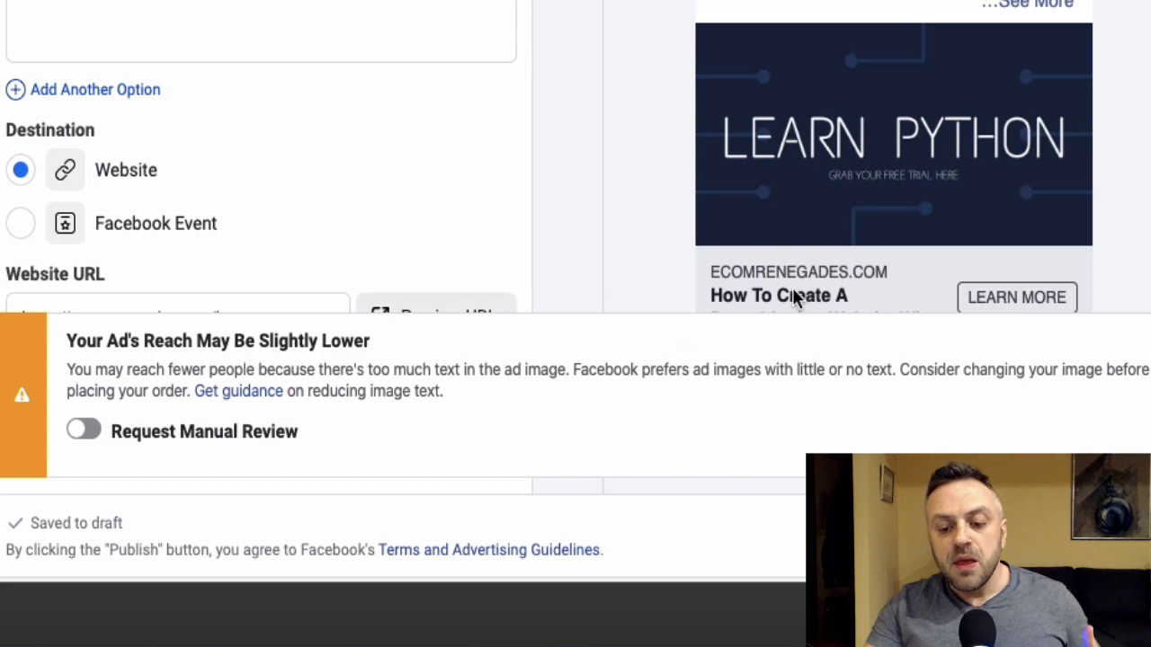
scroll(644, 178, down, 3)
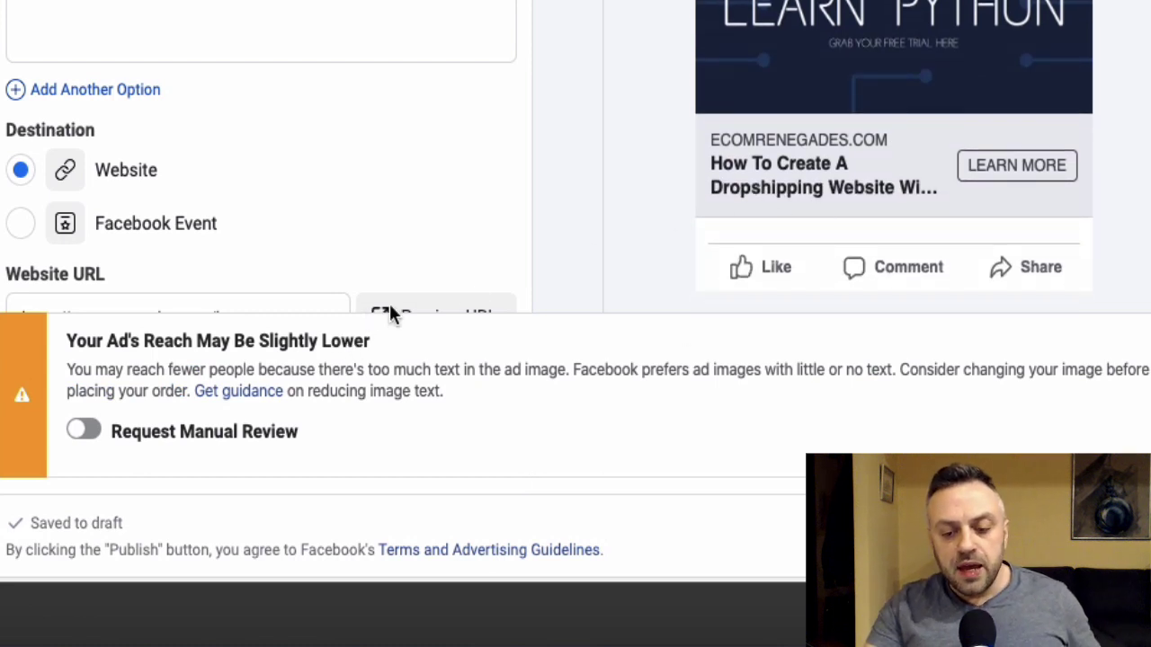
scroll(166, 244, down, 5)
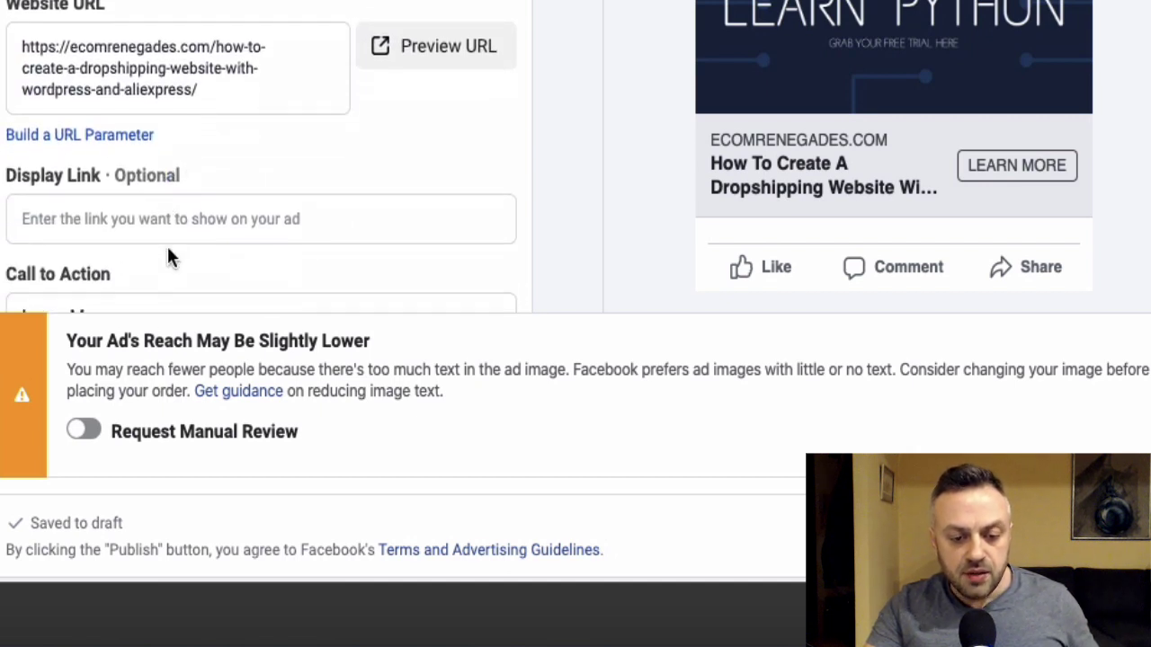
scroll(175, 111, up, 5)
scroll(179, 115, down, 2)
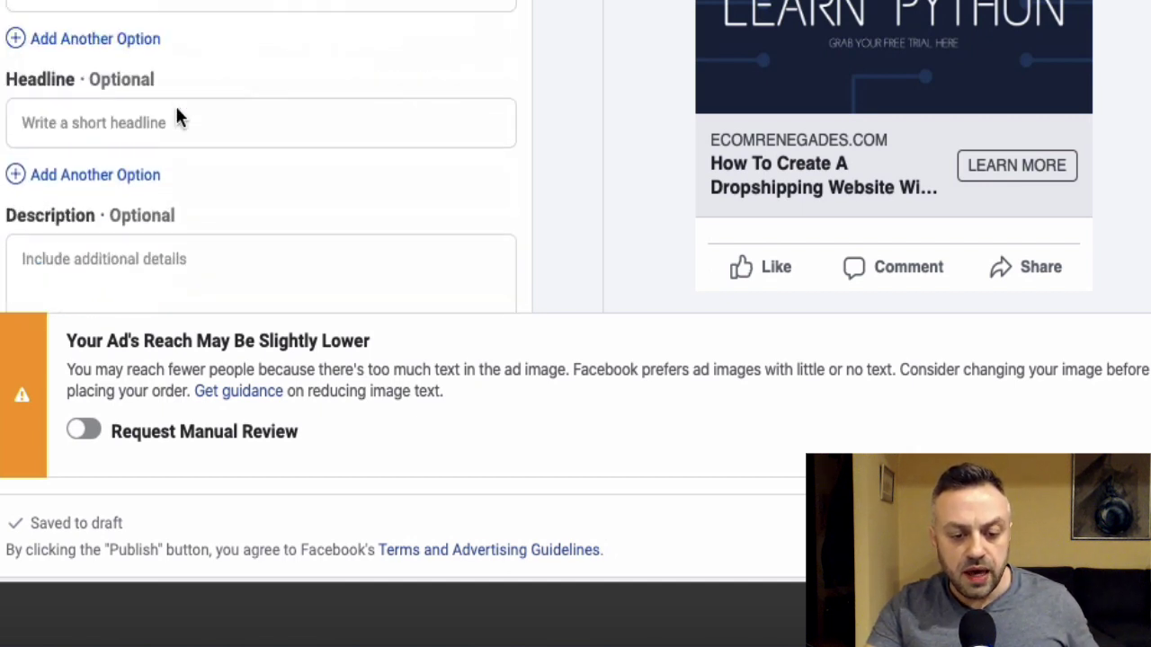
Step: Review the ad's remaining settings, including display link, call to action, languages and tracking, together with the ad preview
scroll(167, 208, down, 5)
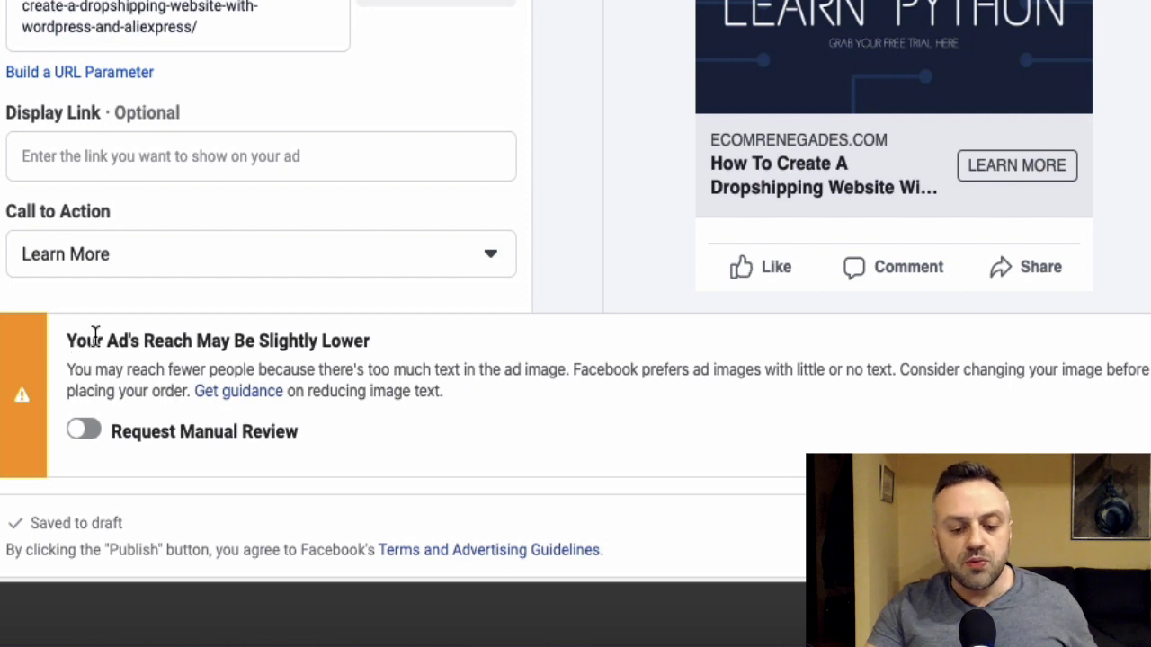
scroll(658, 145, up, 2)
scroll(658, 146, down, 1)
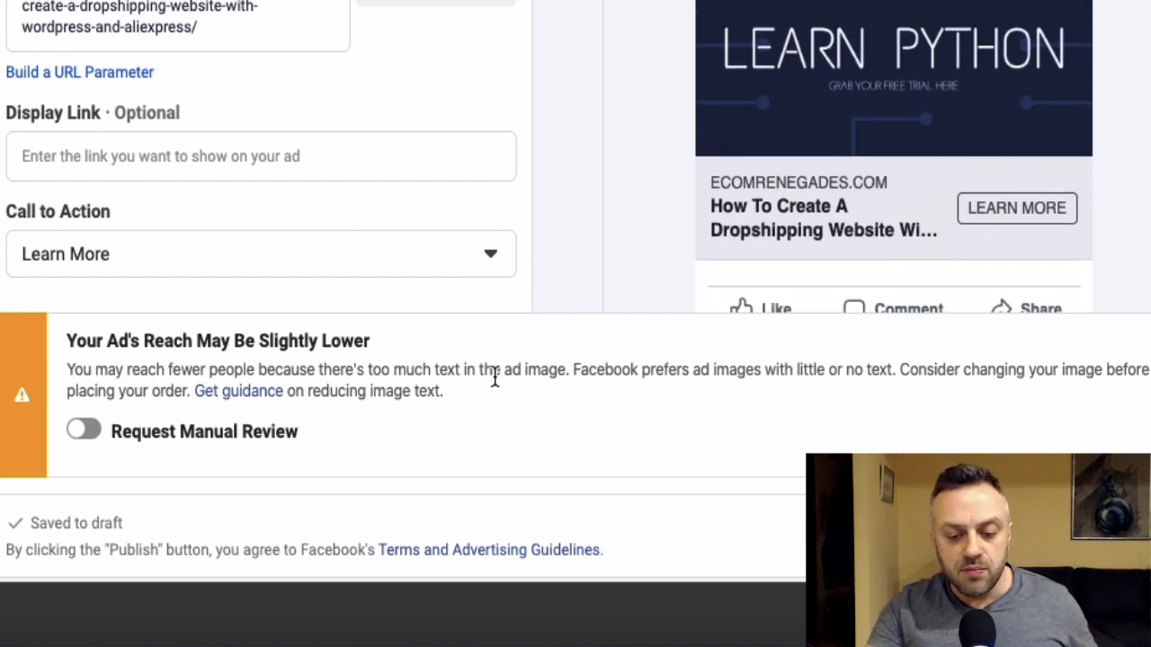
scroll(630, 148, up, 1)
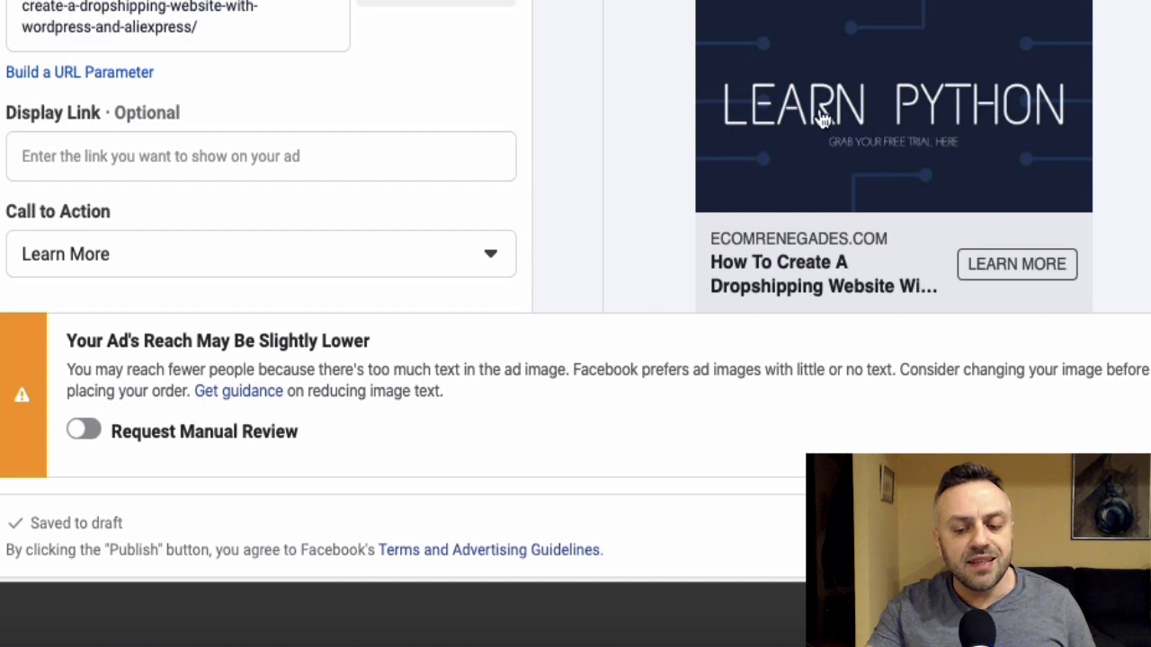
scroll(863, 124, up, 2)
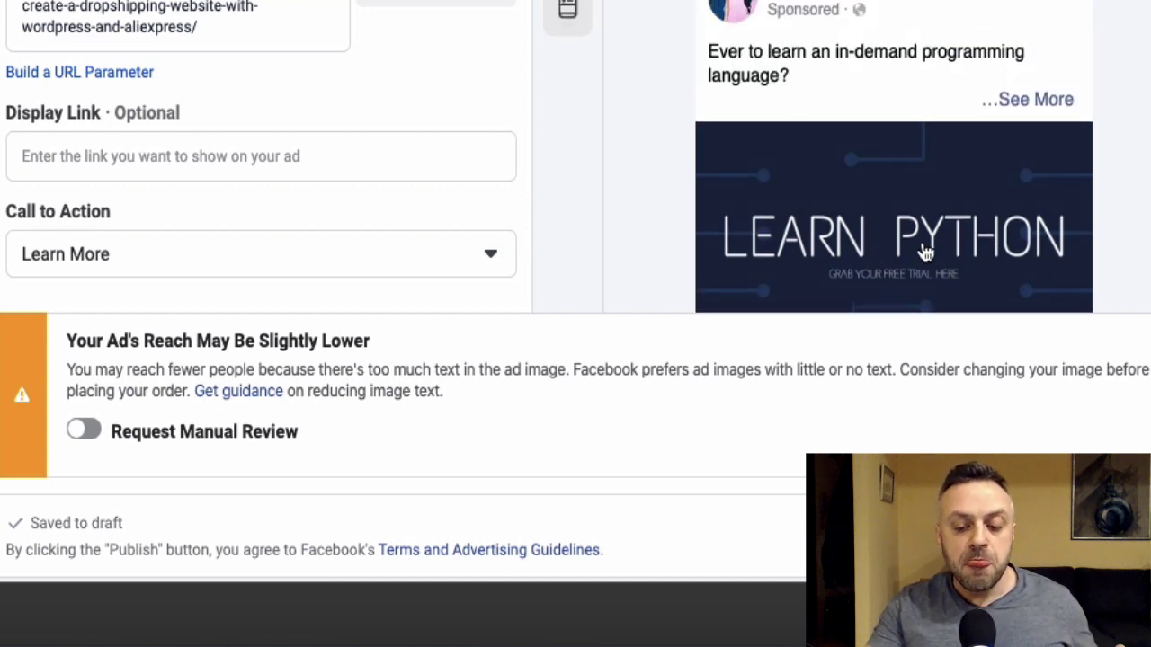
scroll(552, 167, down, 2)
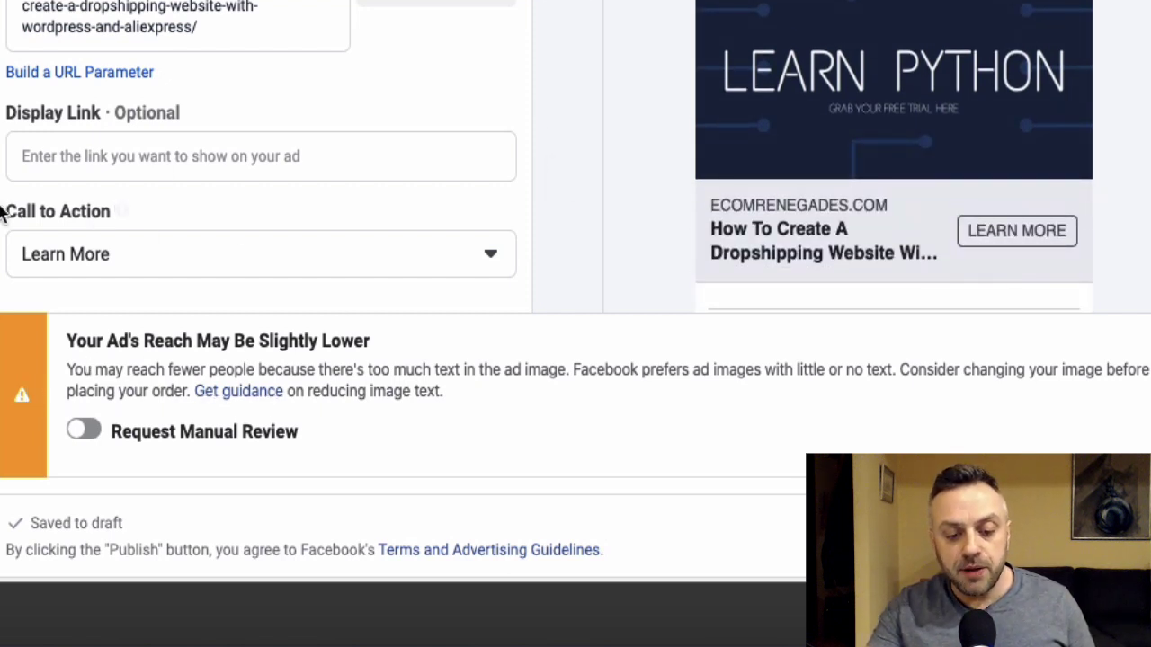
scroll(9, 212, down, 1)
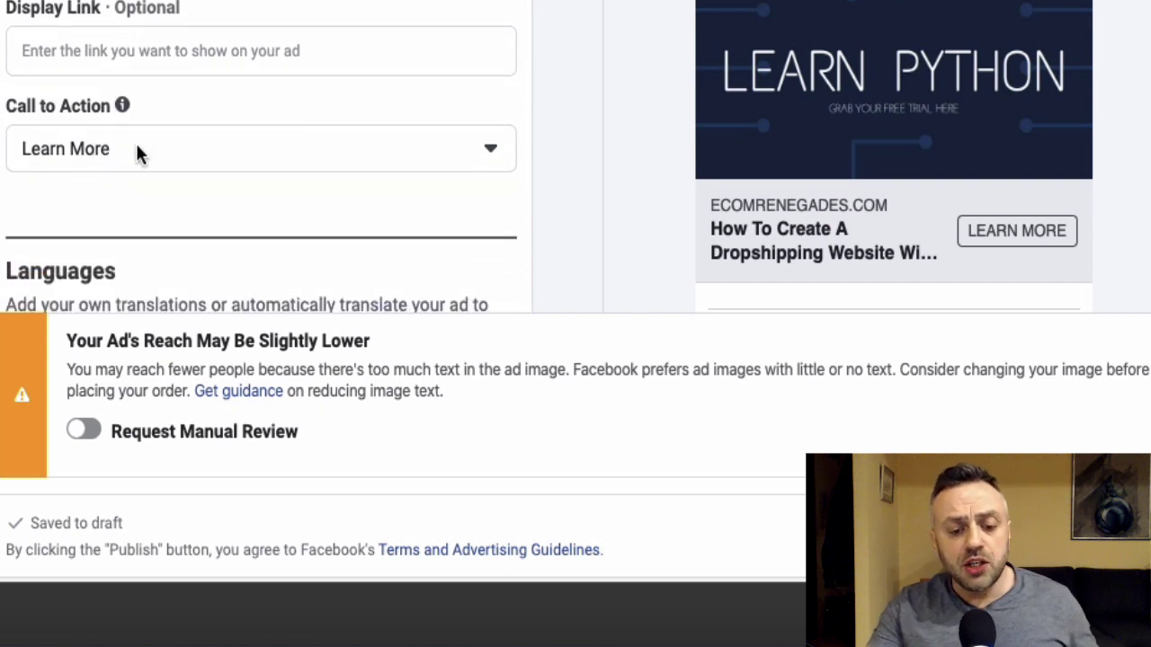
scroll(33, 183, down, 5)
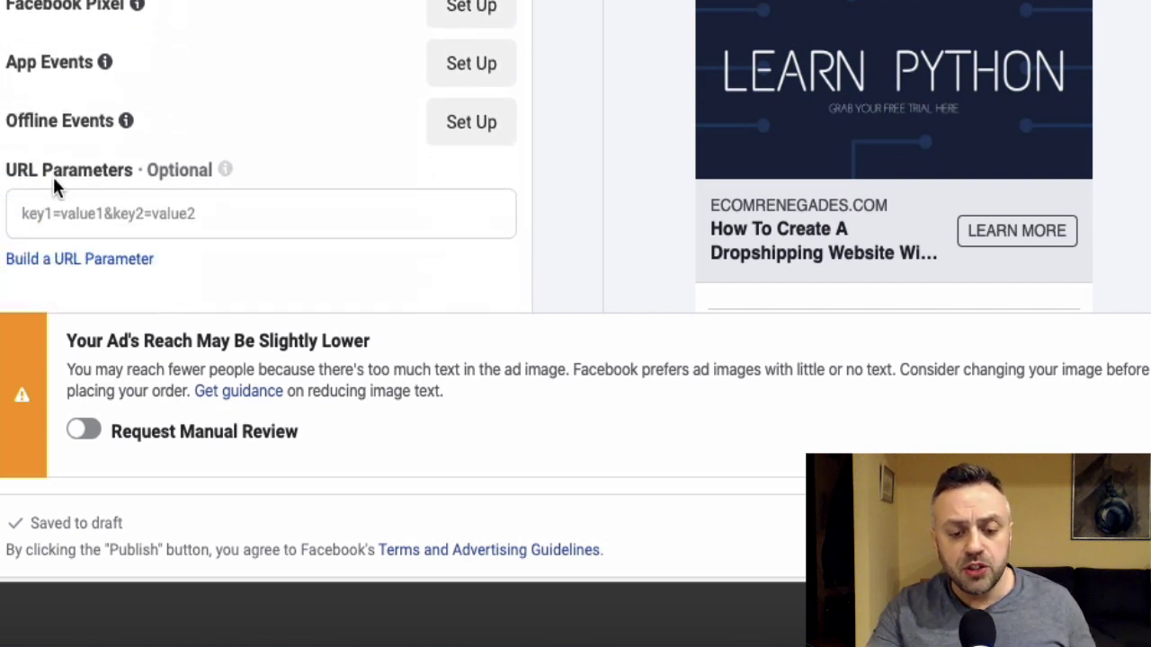
scroll(203, 36, up, 1)
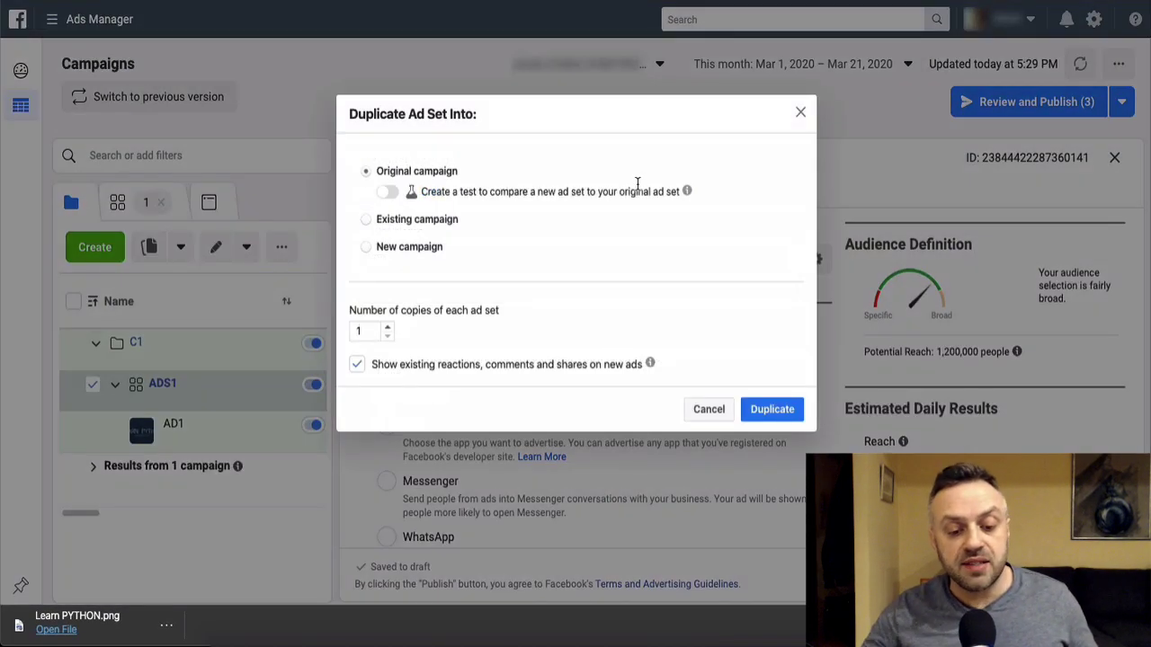
Step: Duplicate the ad set ADS1 within the original campaign, making 4 copies, and check them in the campaign structure
key(BackSpace)
text(4)
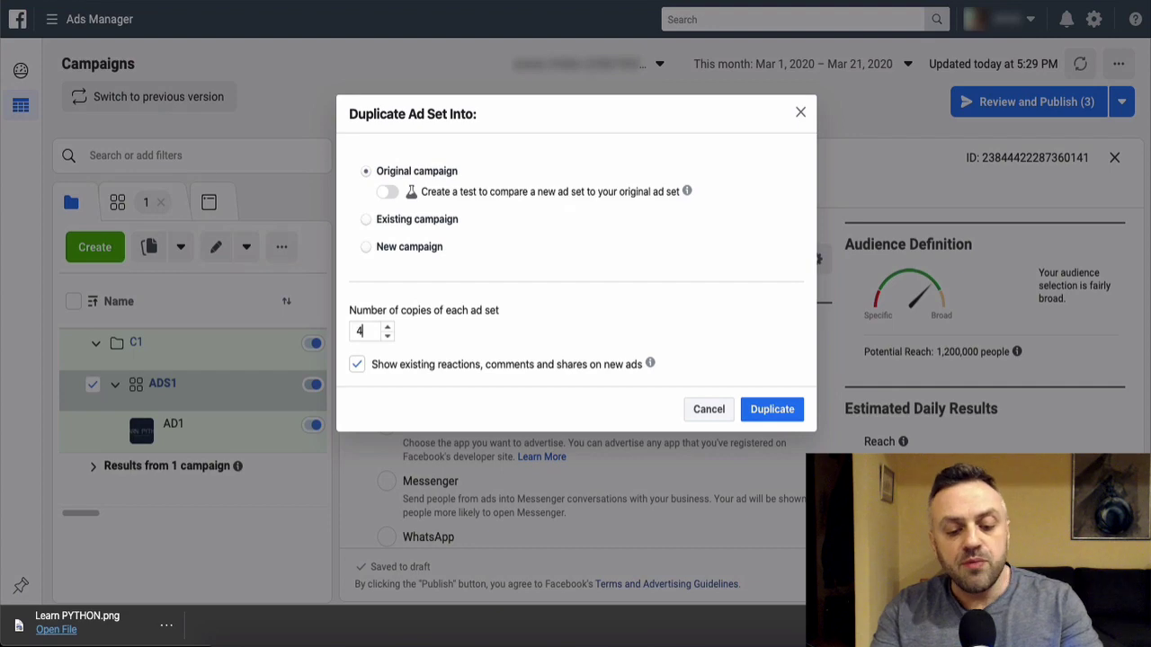
click(779, 412)
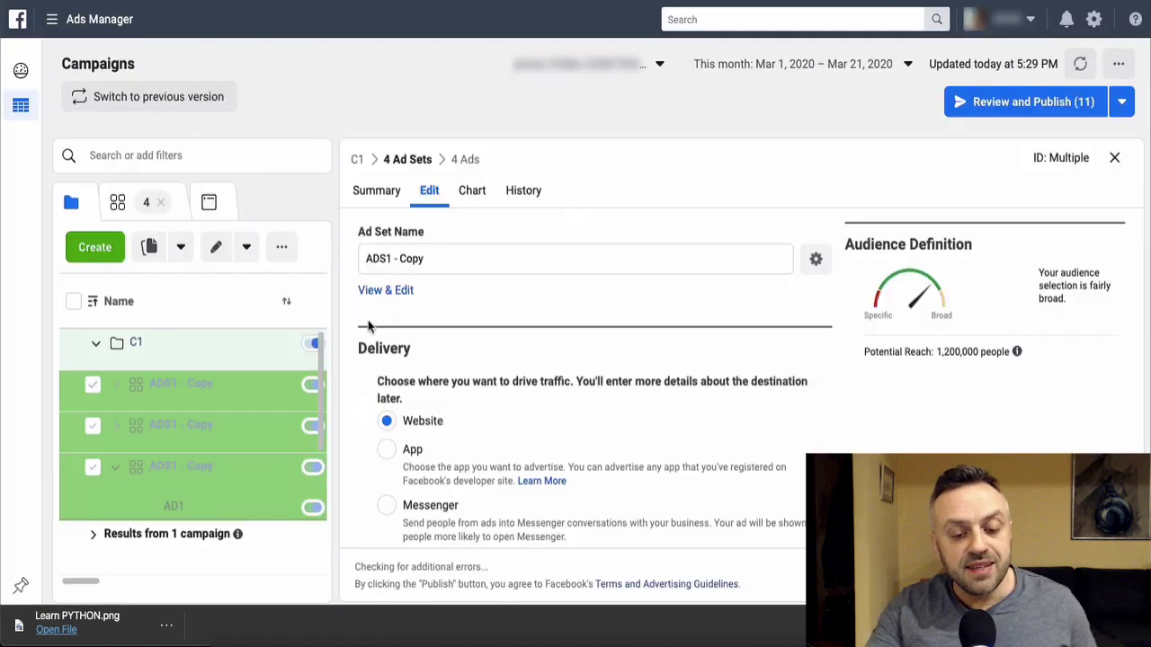
scroll(487, 339, down, 3)
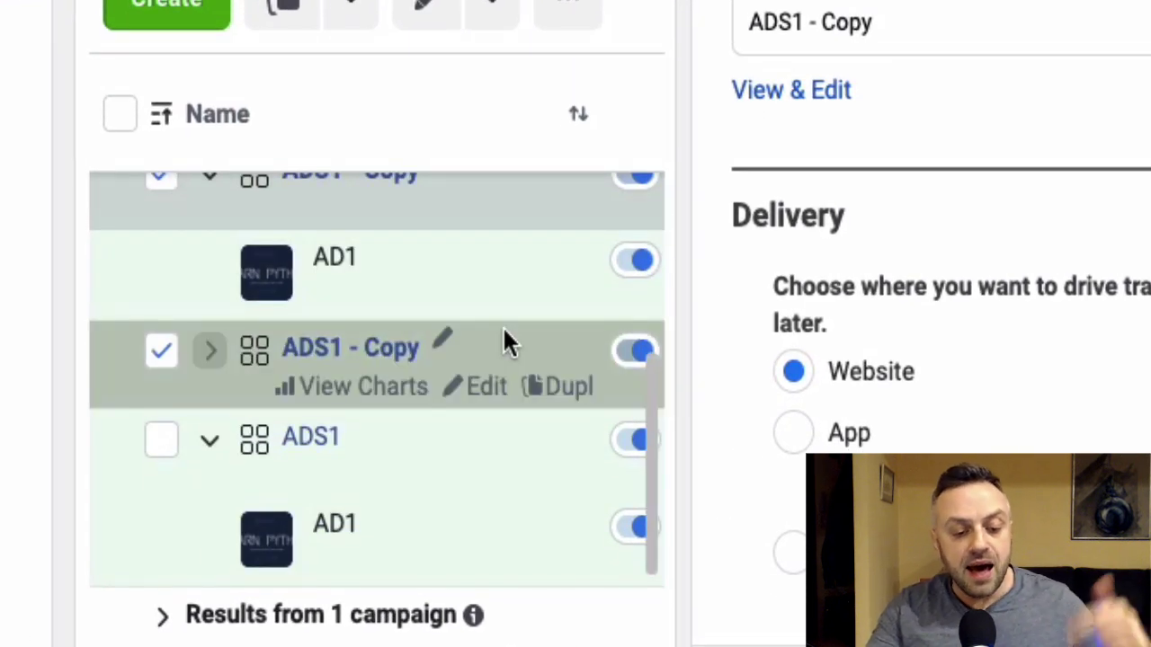
scroll(506, 341, down, 1)
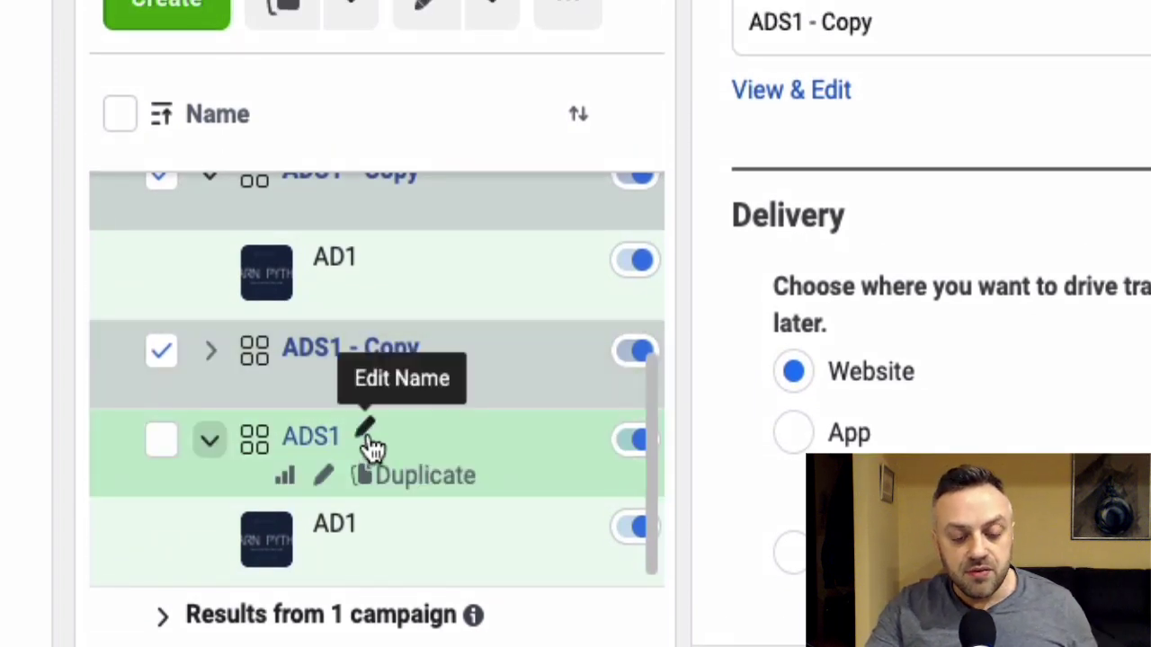
Step: Rename the four copied ad sets "ADS1 - Python (programming language)", reusing the interest name from their detailed targeting
scroll(943, 414, down, 8)
scroll(240, 315, down, 10)
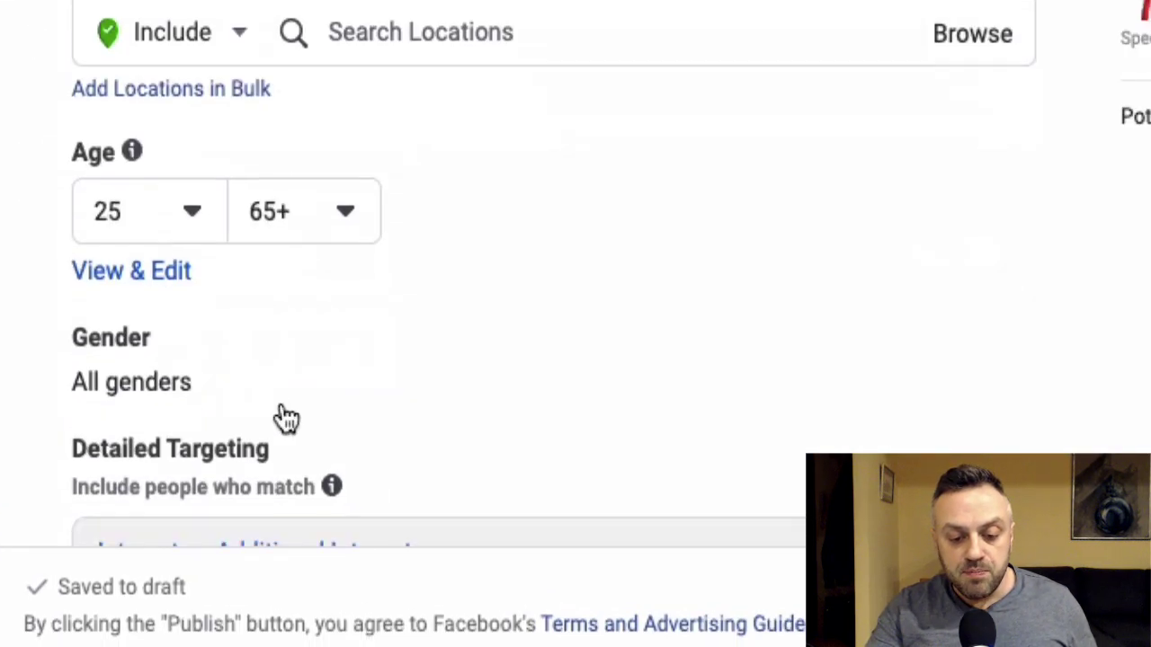
scroll(286, 418, down, 5)
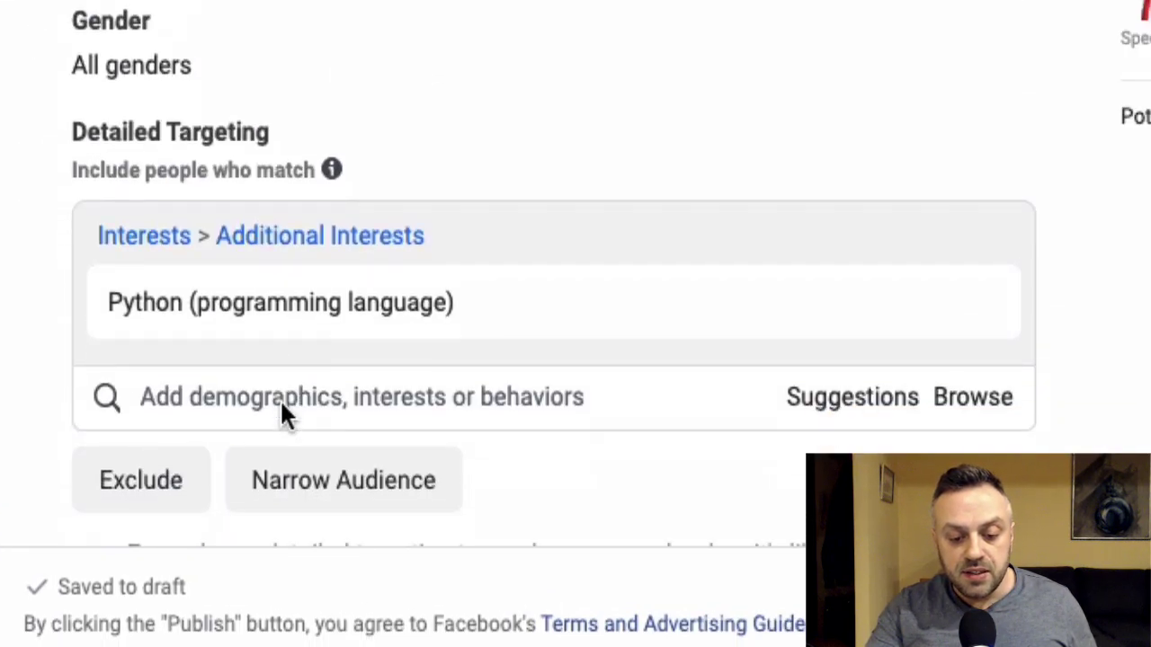
drag(475, 270, 111, 295)
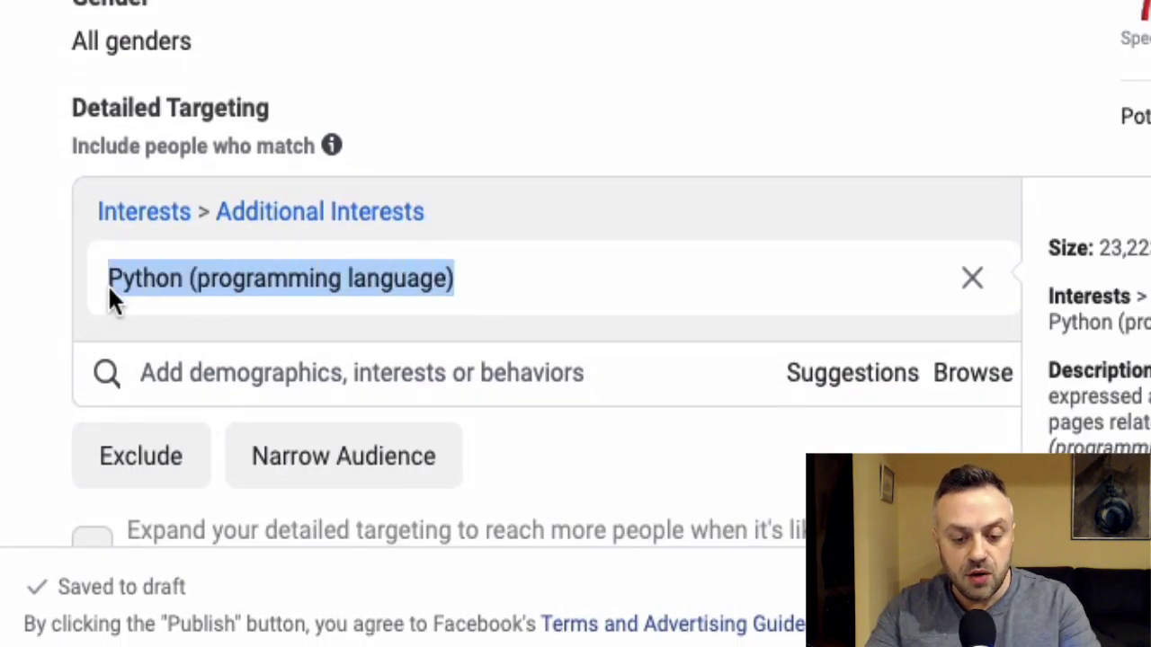
scroll(82, 236, up, 15)
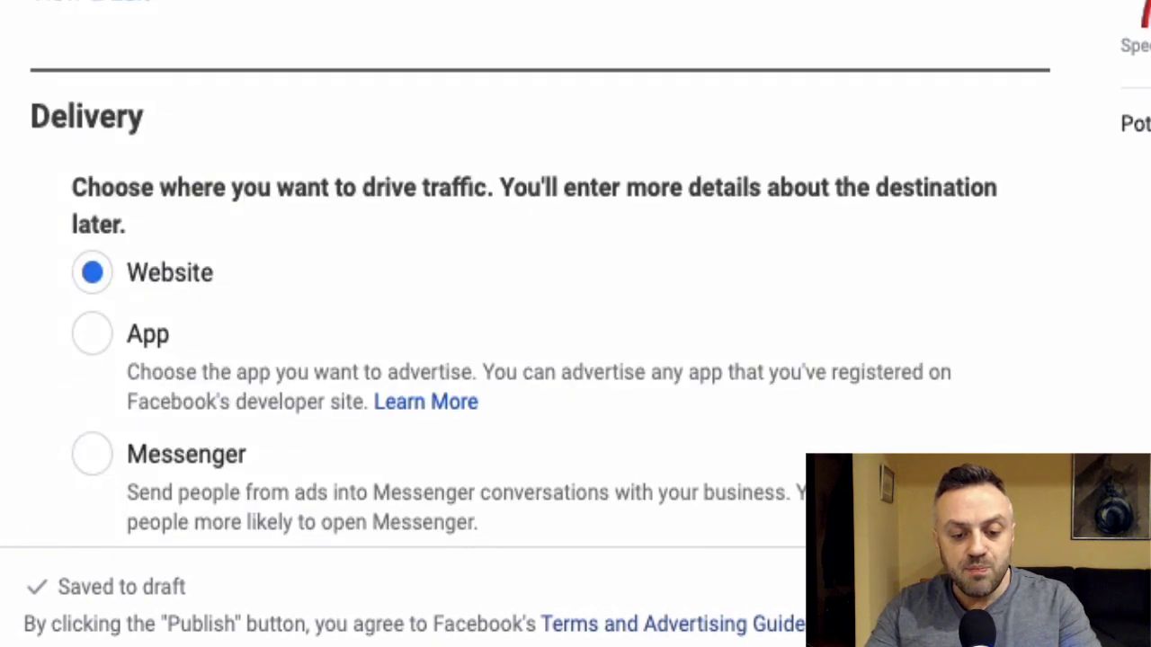
click(272, 36)
key(BackSpace)
key(BackSpace)
key(BackSpace)
key(BackSpace)
text(Python (programming language))
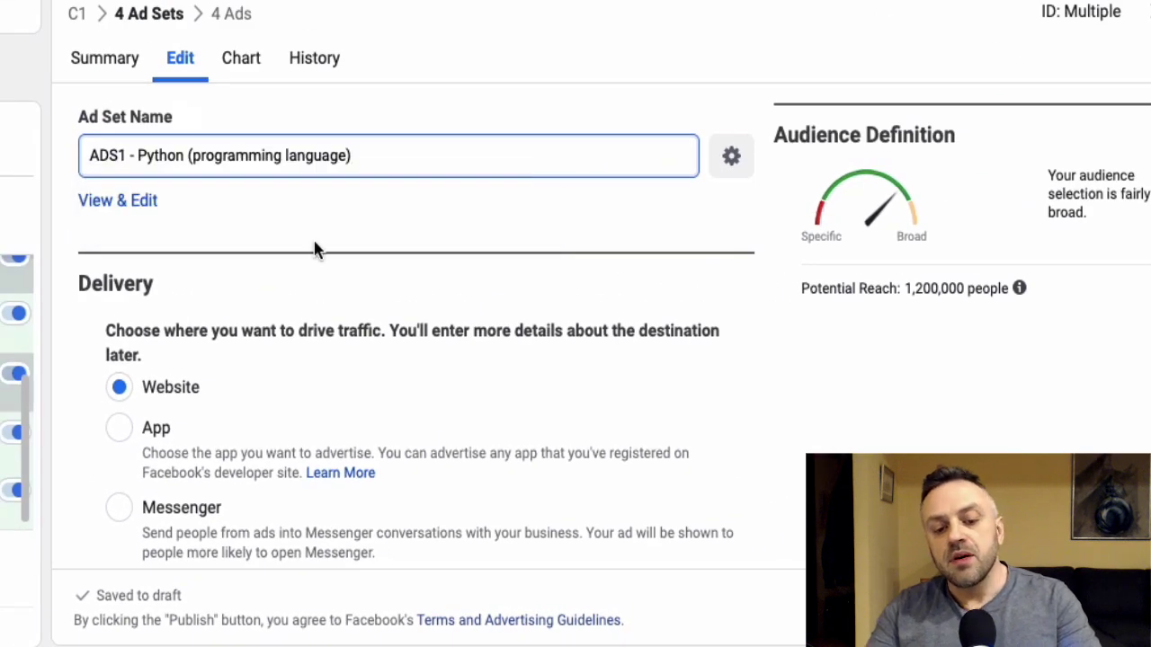
click(314, 250)
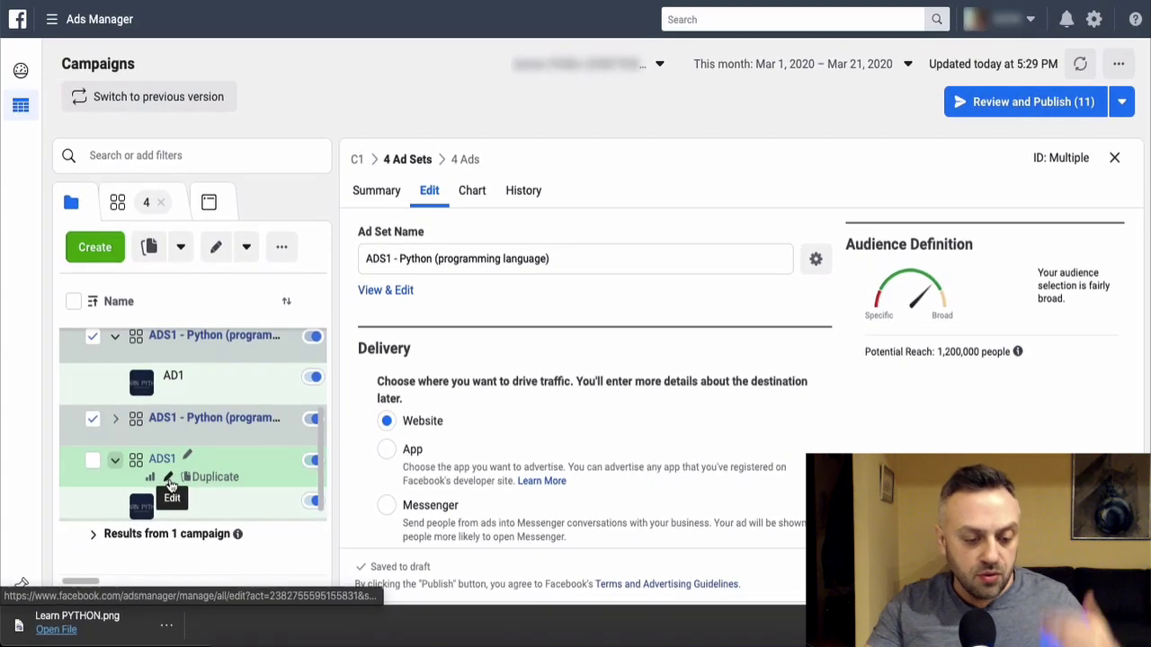
Step: In the original ad set ADS1, replace the Python (programming language) interest with the suggested interest Web development
click(168, 479)
scroll(375, 423, down, 1)
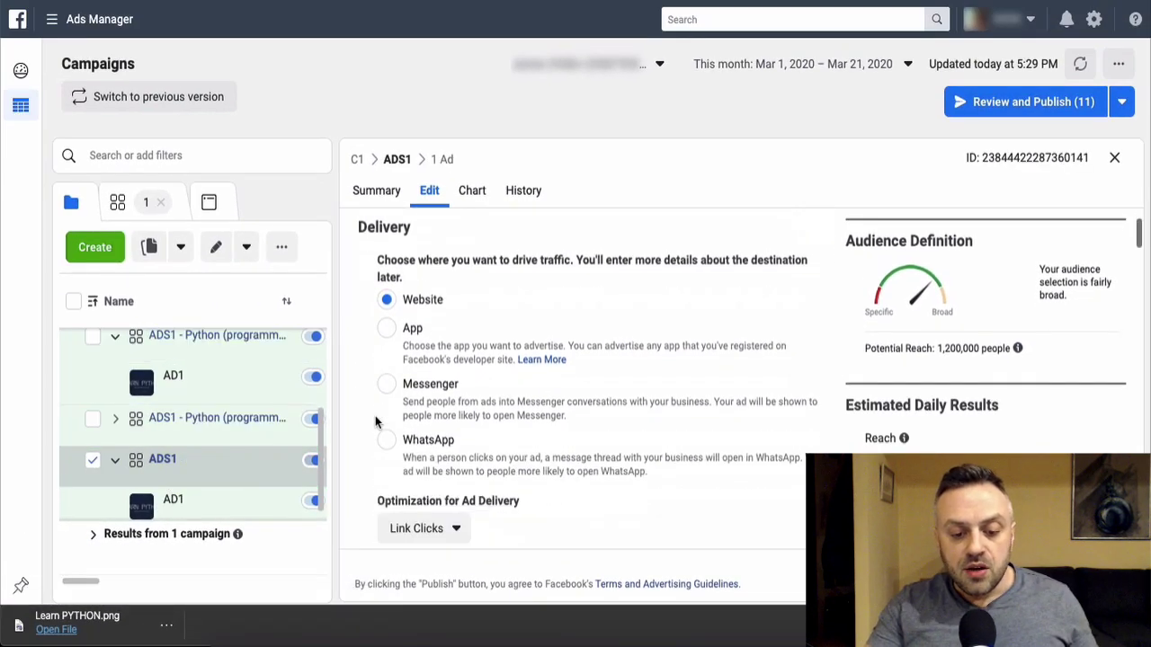
scroll(376, 423, down, 10)
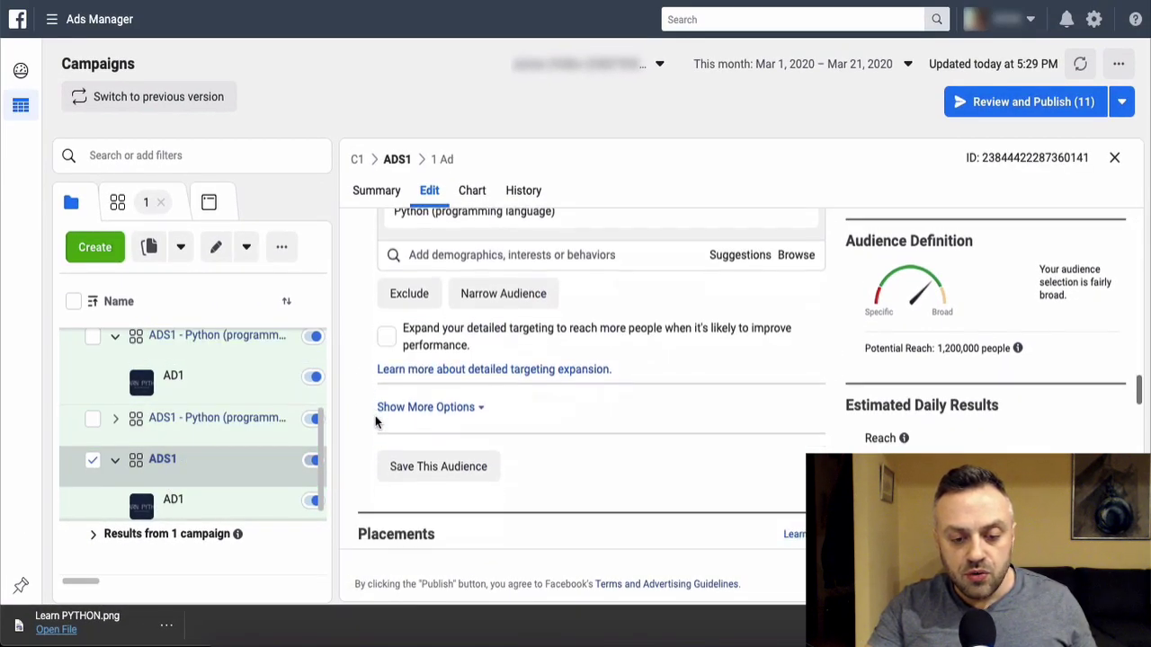
scroll(375, 421, up, 2)
click(740, 374)
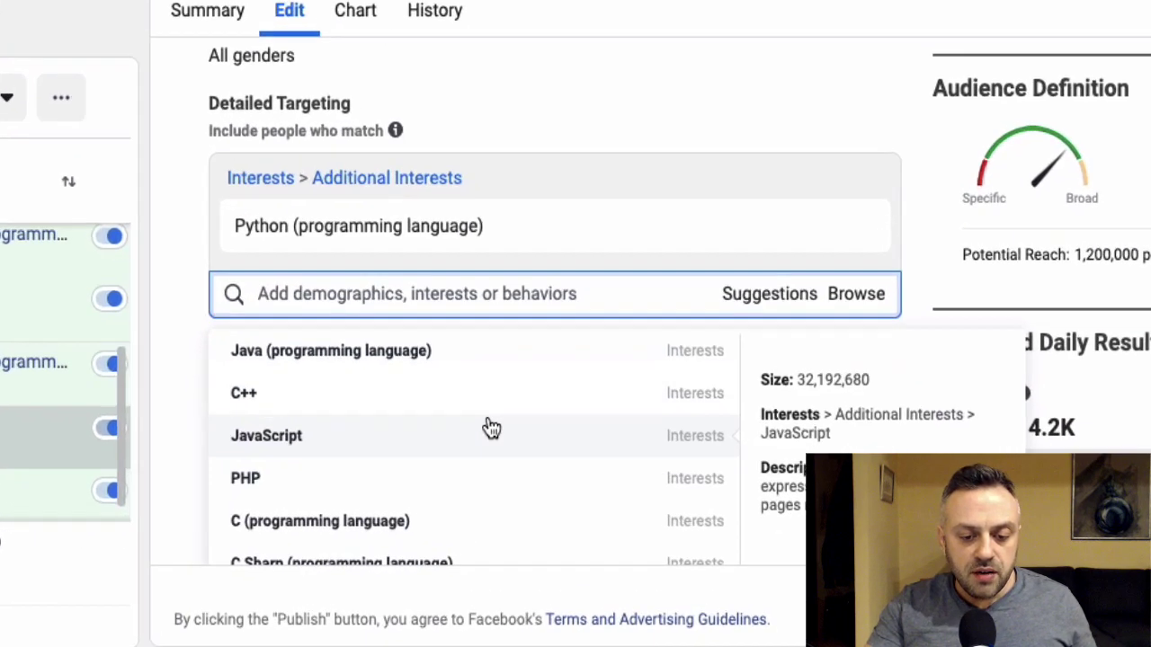
scroll(492, 428, down, 5)
scroll(447, 433, up, 1)
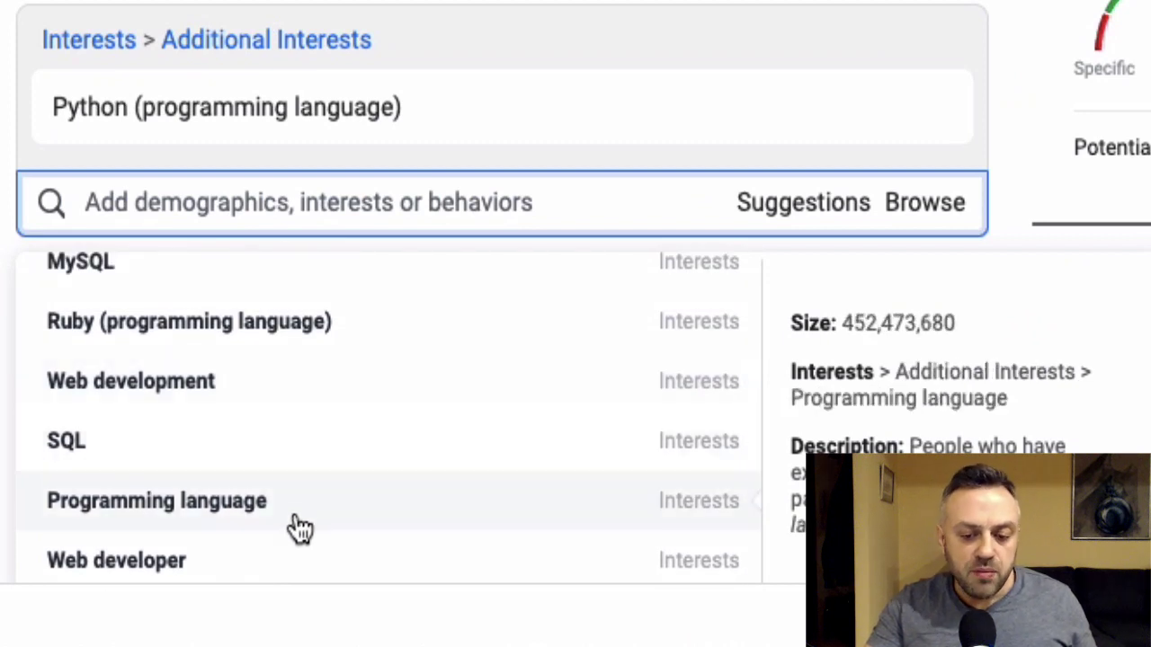
click(304, 392)
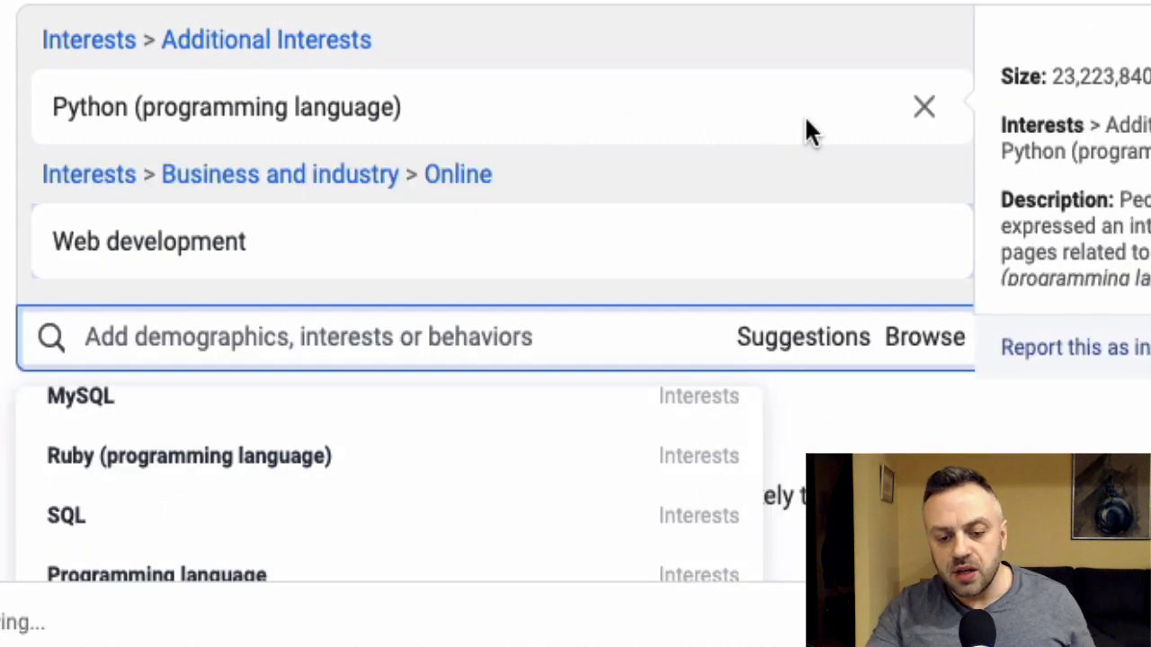
click(926, 113)
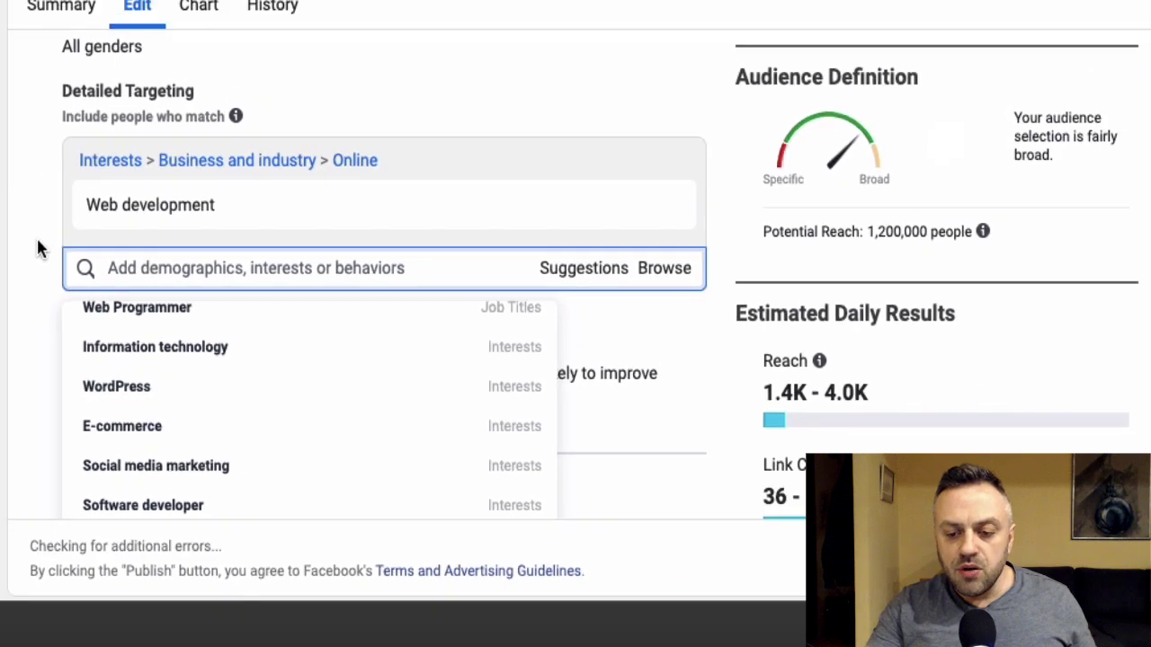
click(16, 216)
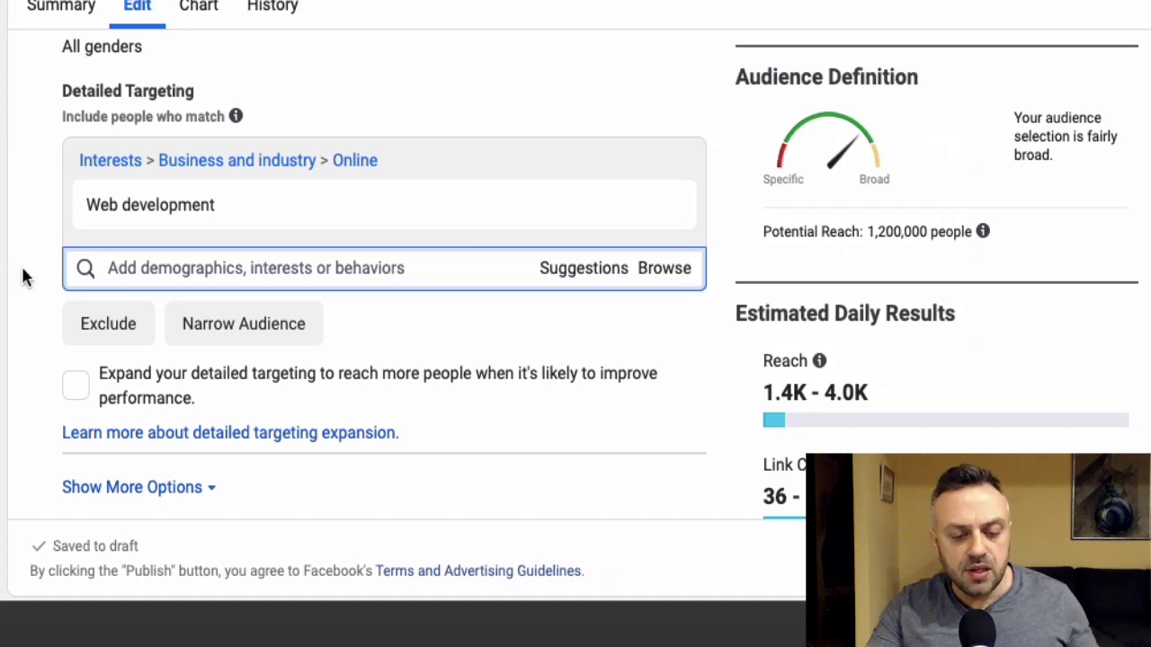
Step: Rename this ad set "ADS1 - Web development", copying the interest name from its detailed targeting
mouse_move(231, 210)
drag(231, 210, 88, 206)
key(ctrl+c)
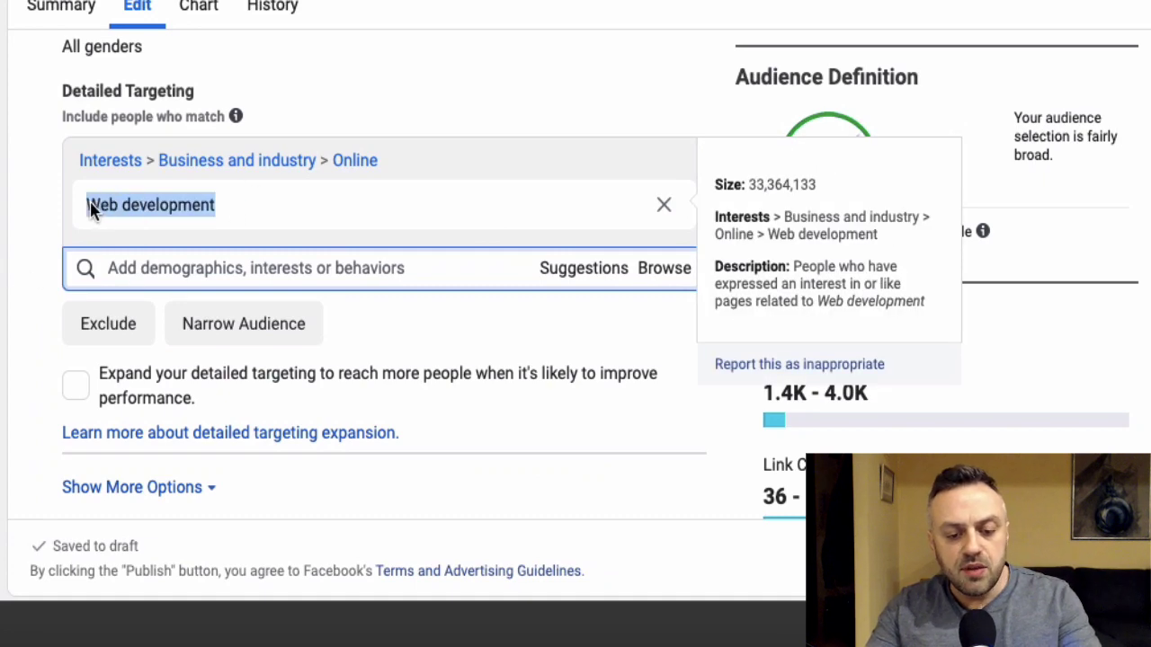
scroll(36, 244, up, 10)
click(229, 101)
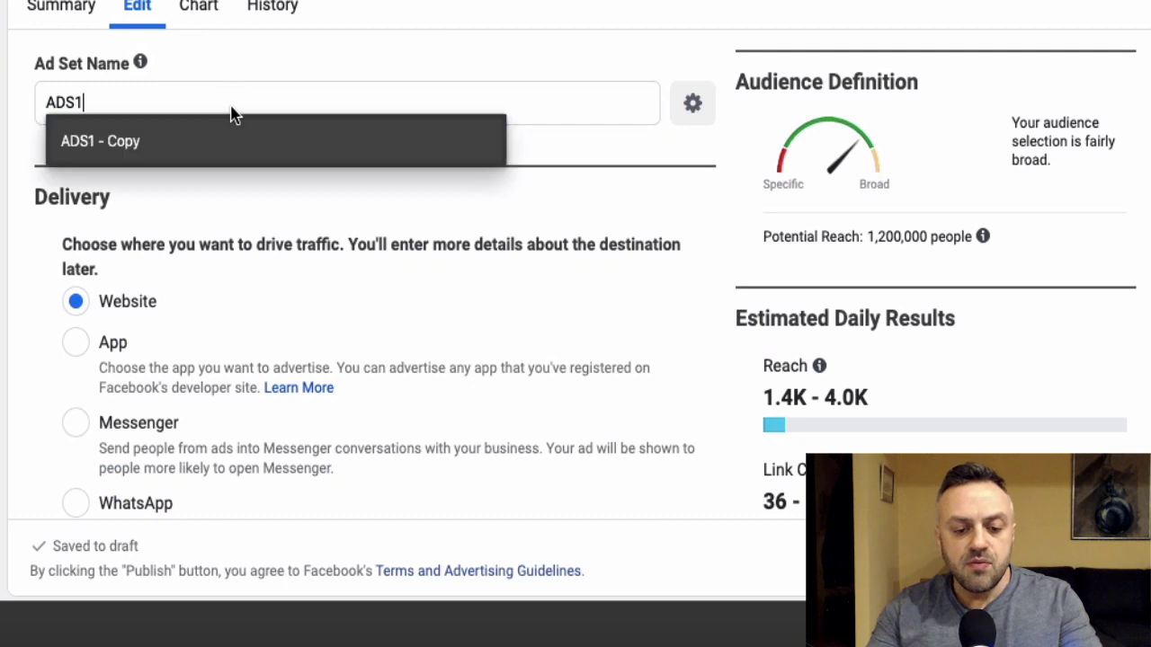
text(-)
key(ctrl+v)
click(275, 54)
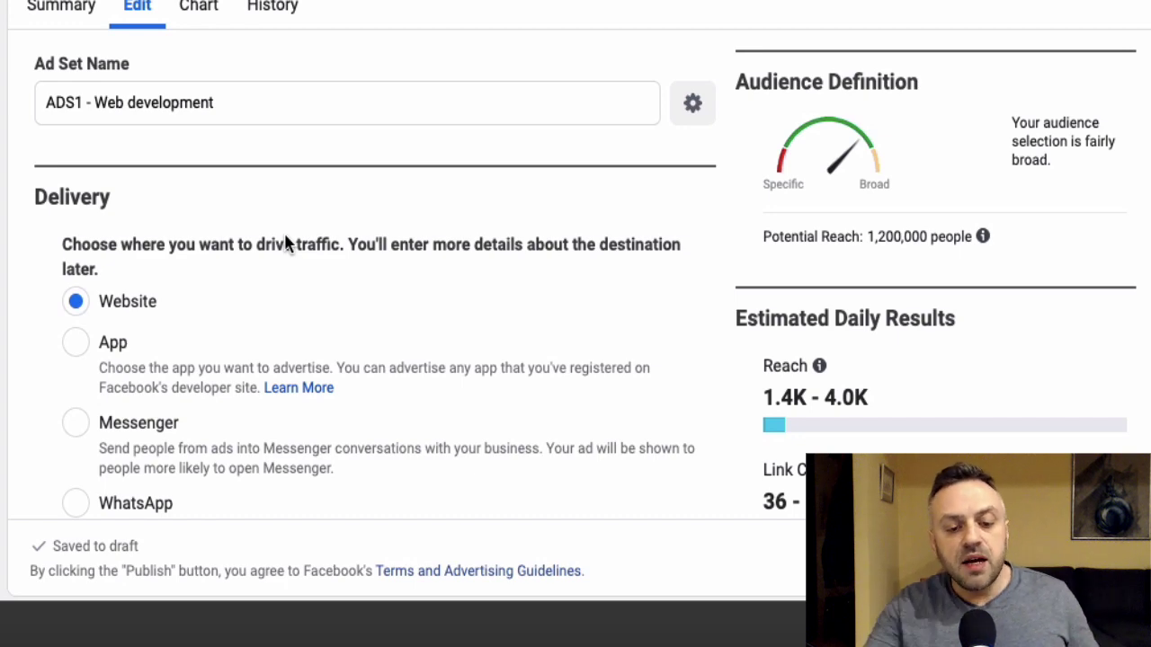
Step: Review the ad set's budget, schedule and detailed targeting, and look through further interest suggestions related to Web development
scroll(43, 319, down, 10)
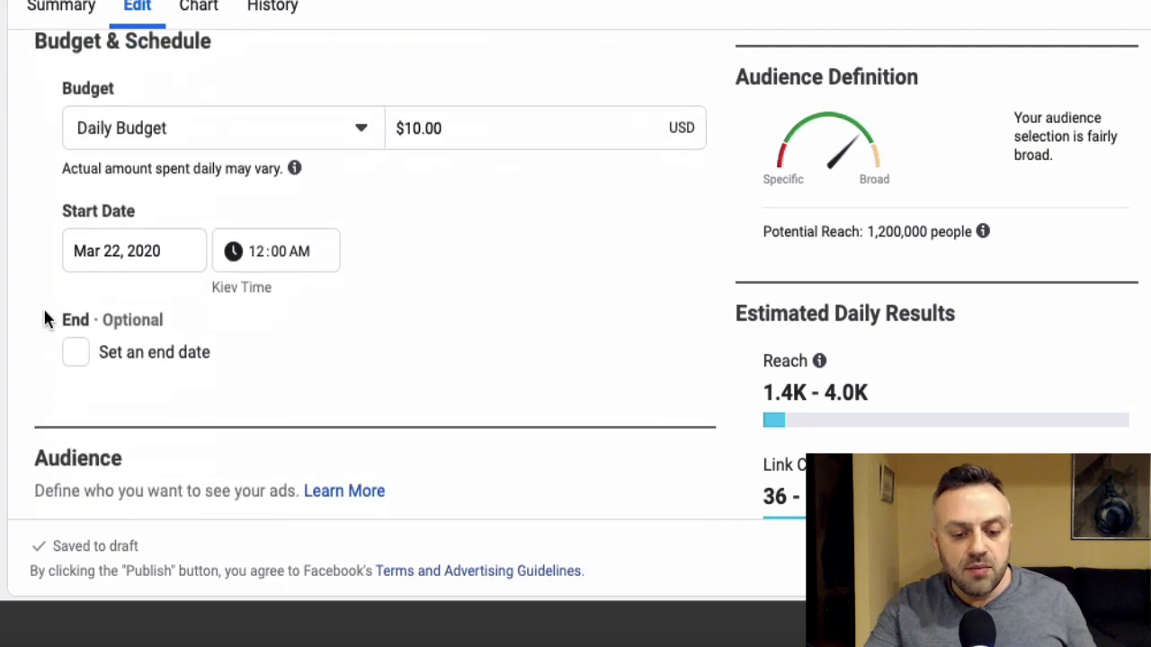
scroll(45, 314, down, 12)
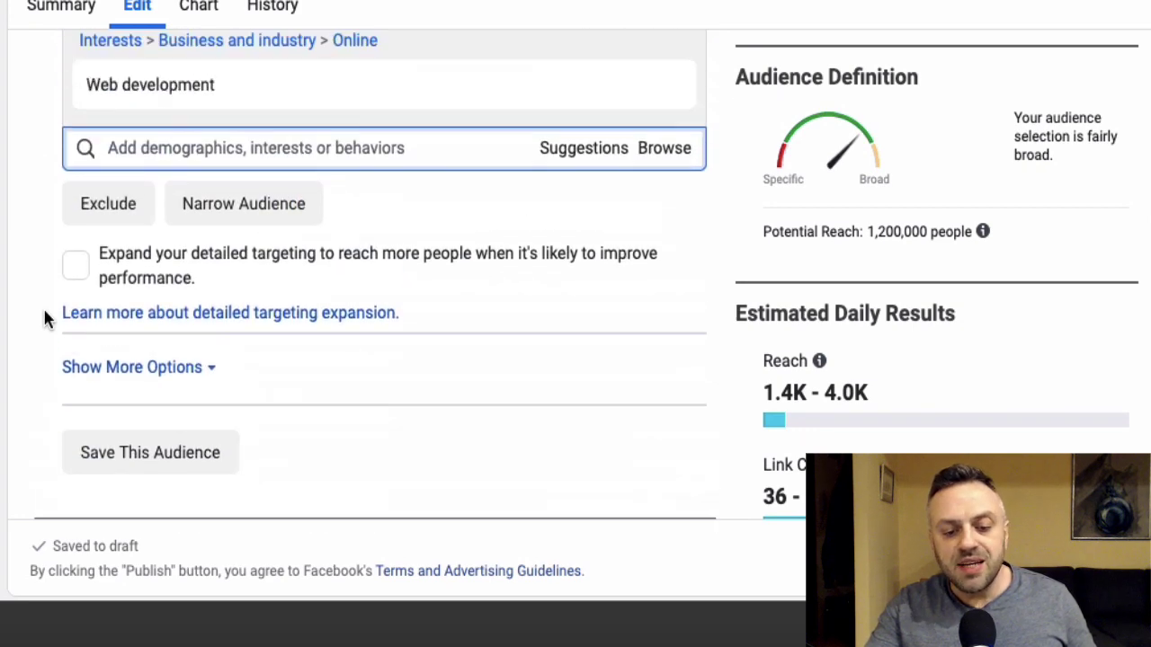
scroll(45, 318, up, 2)
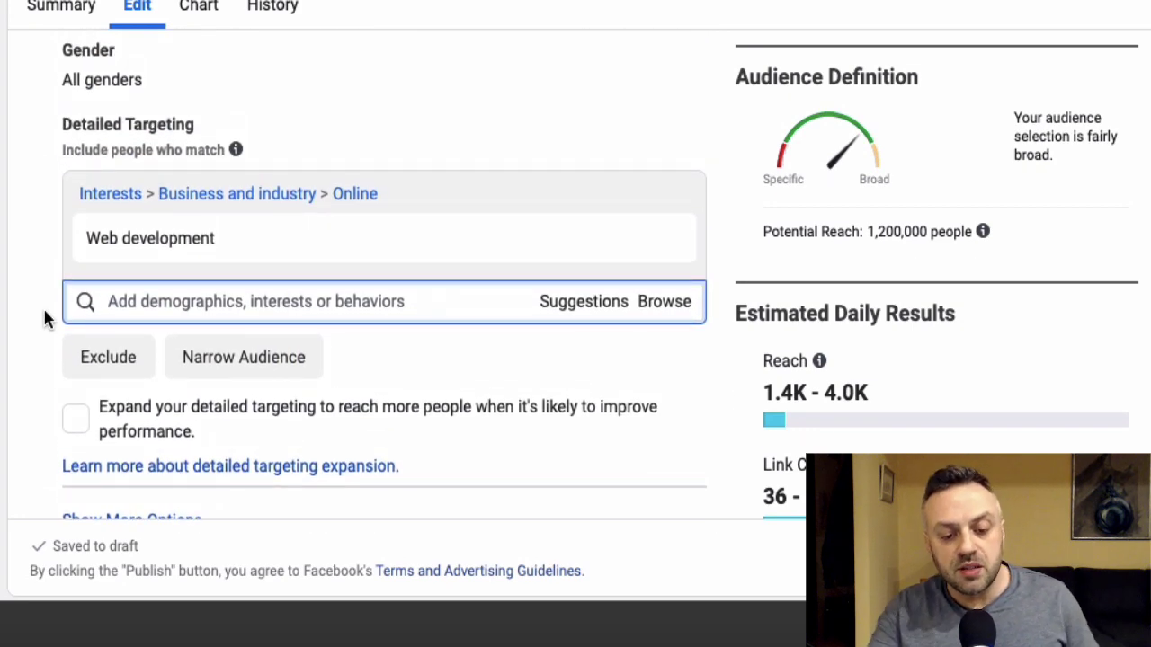
mouse_move(101, 254)
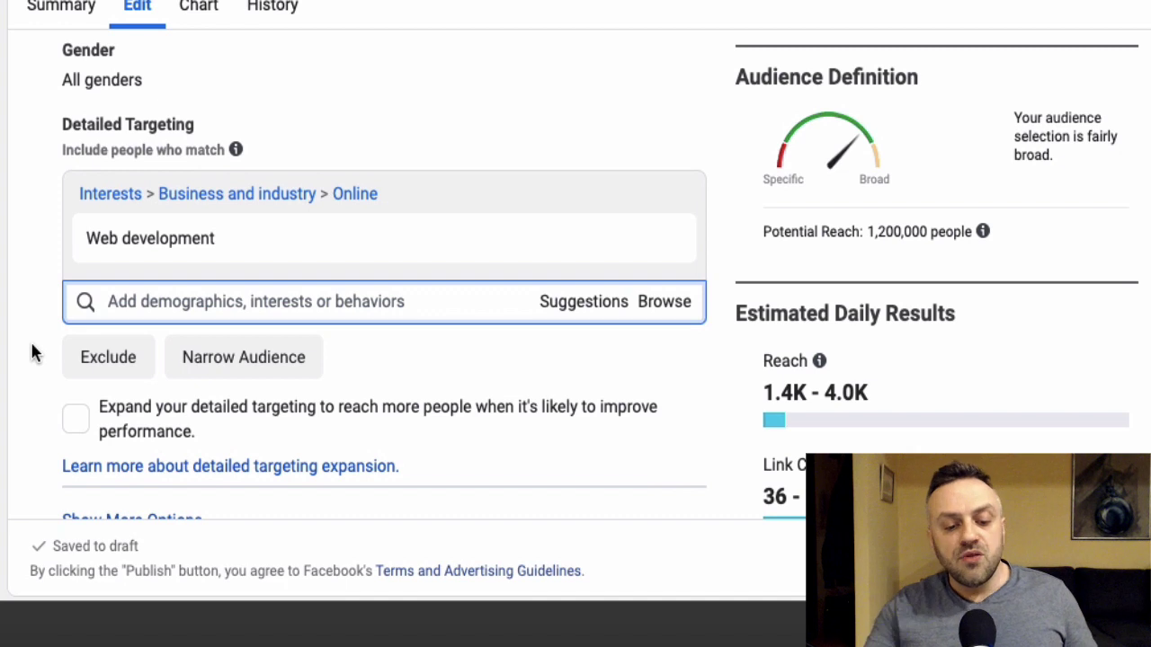
click(591, 304)
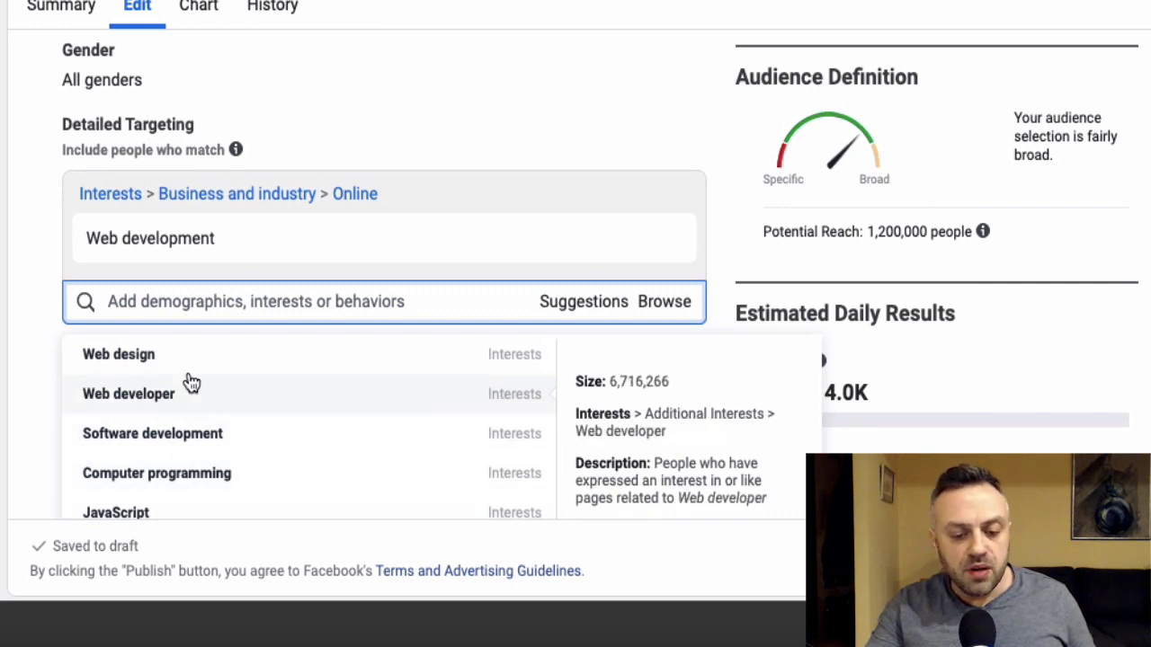
click(39, 329)
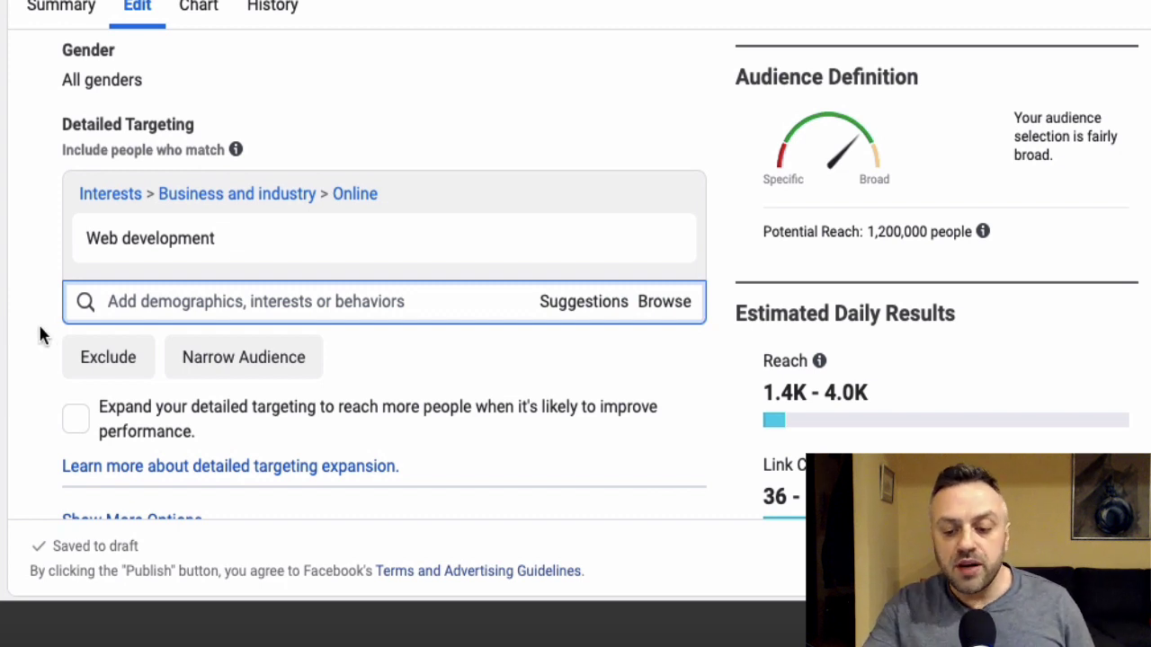
Step: Switch to MaxBounty and review the LinkedIn Learning offer's description, restrictions and commission details
mouse_move(819, 360)
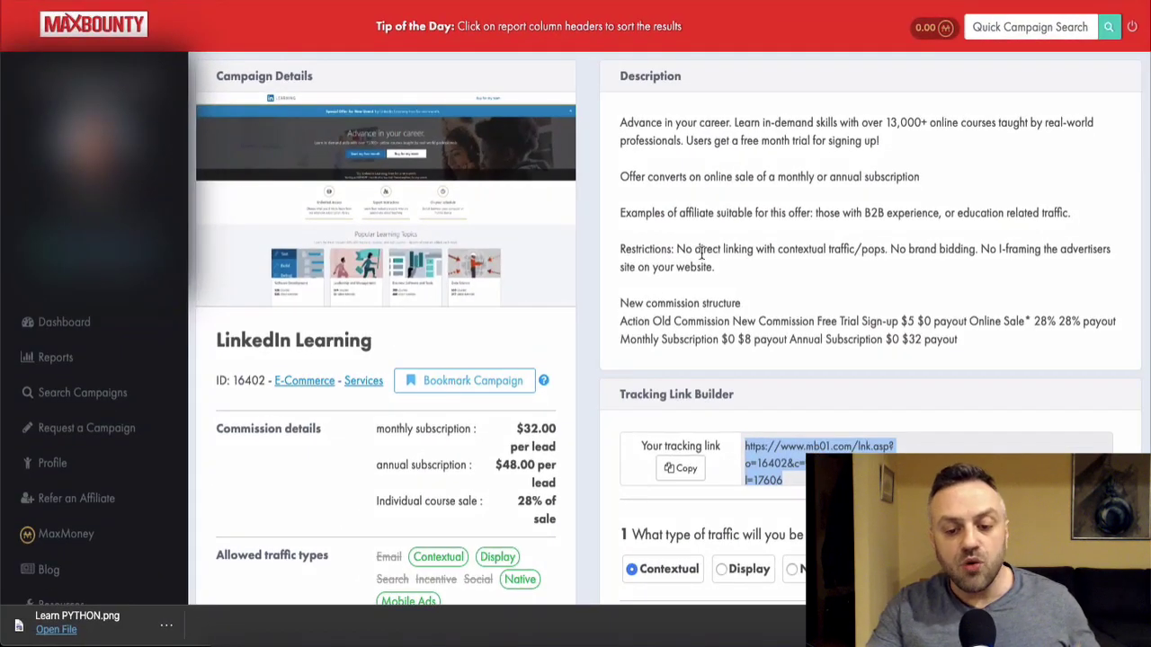
click(702, 253)
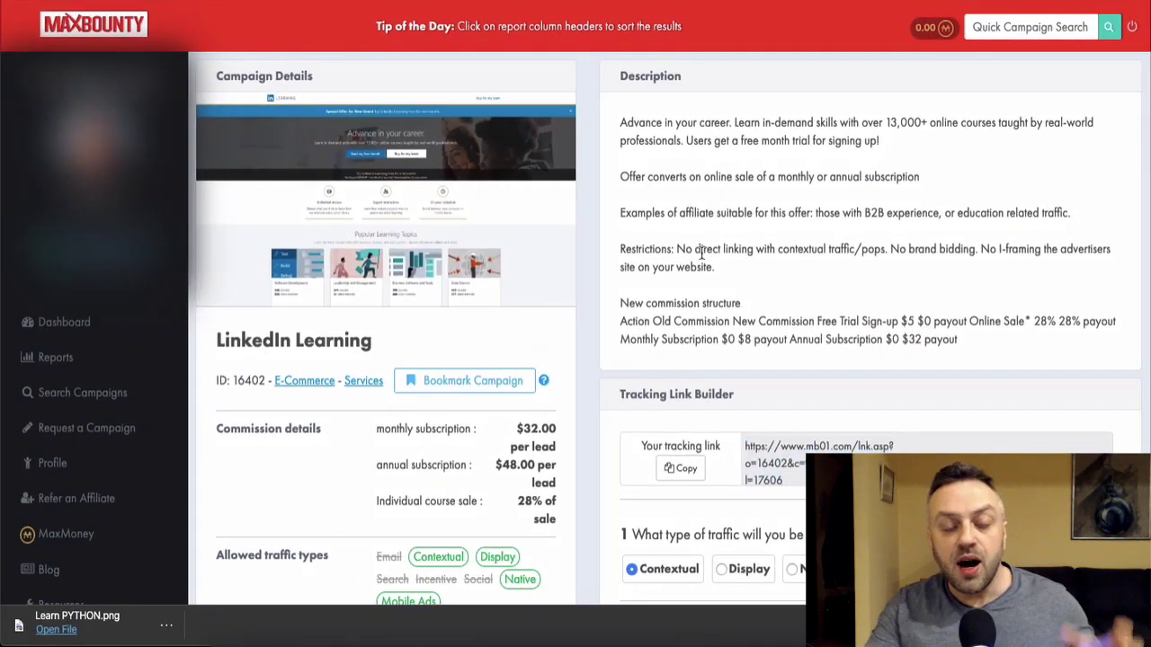